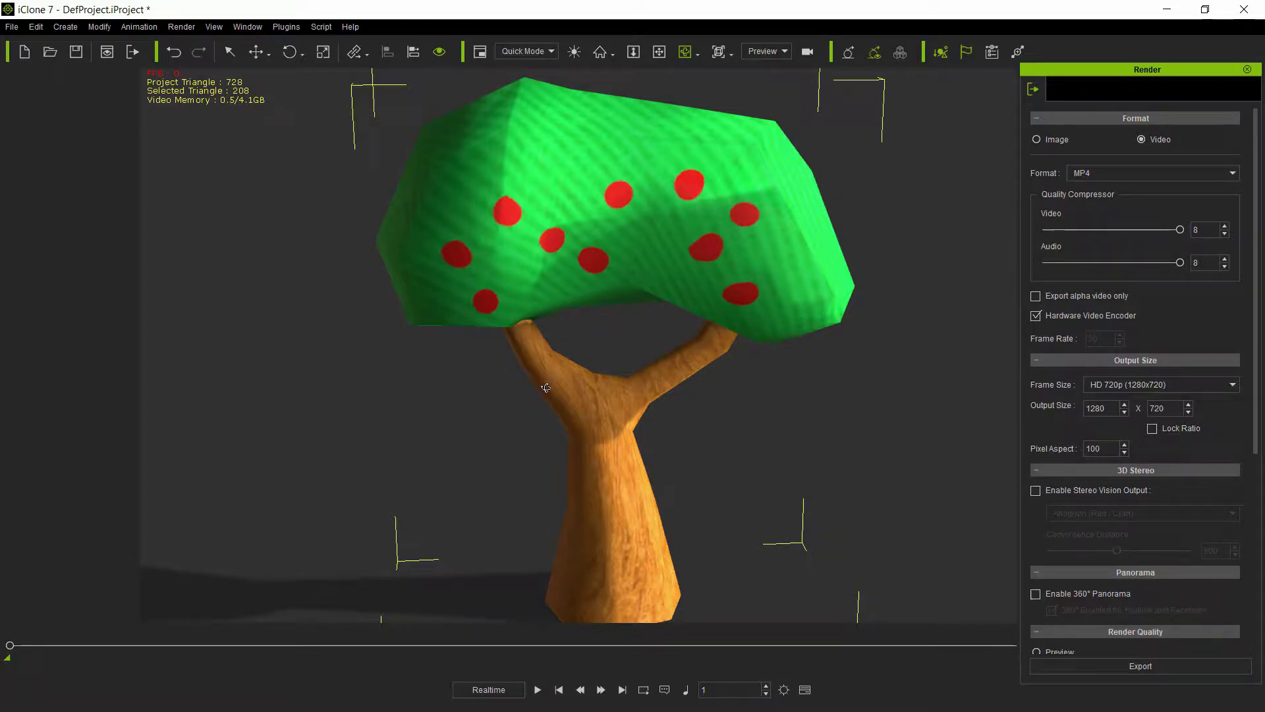
right_drag(547, 386, 685, 33)
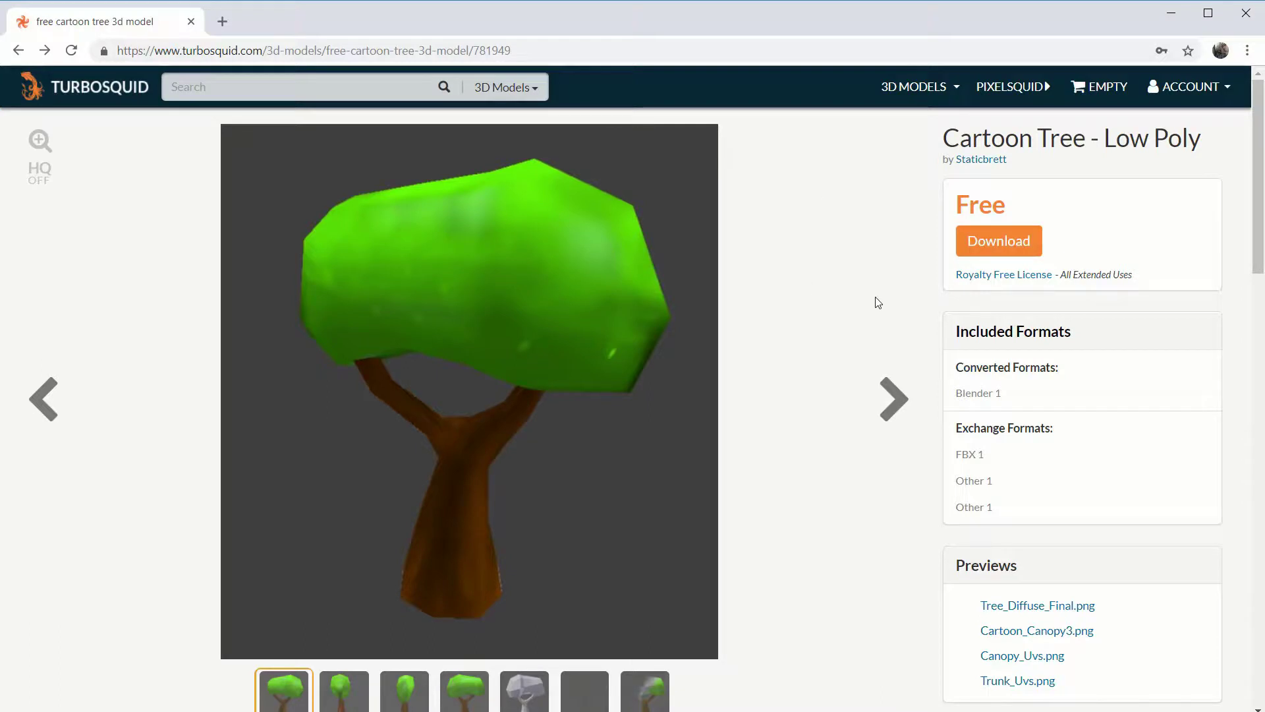
Download the free Cartoon Tree - Low Poly model from TurboSquid and switch to Substance Painter.
click(1000, 244)
click(1170, 13)
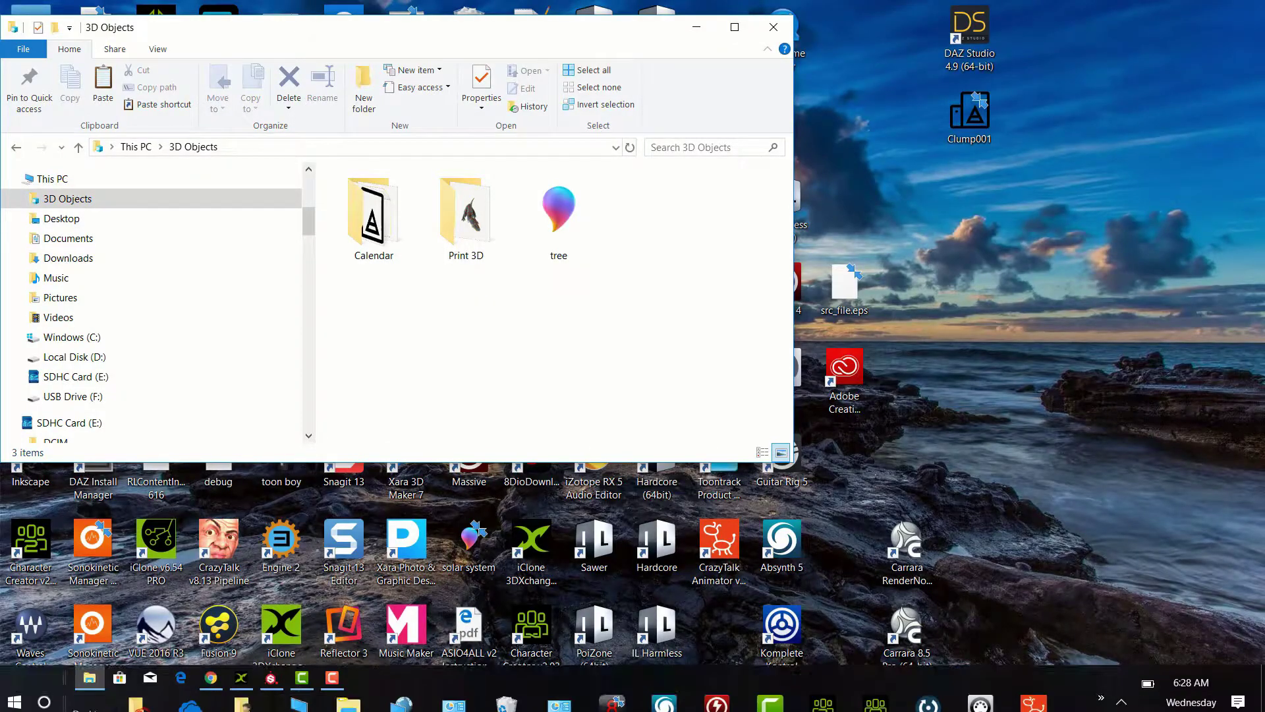
click(293, 692)
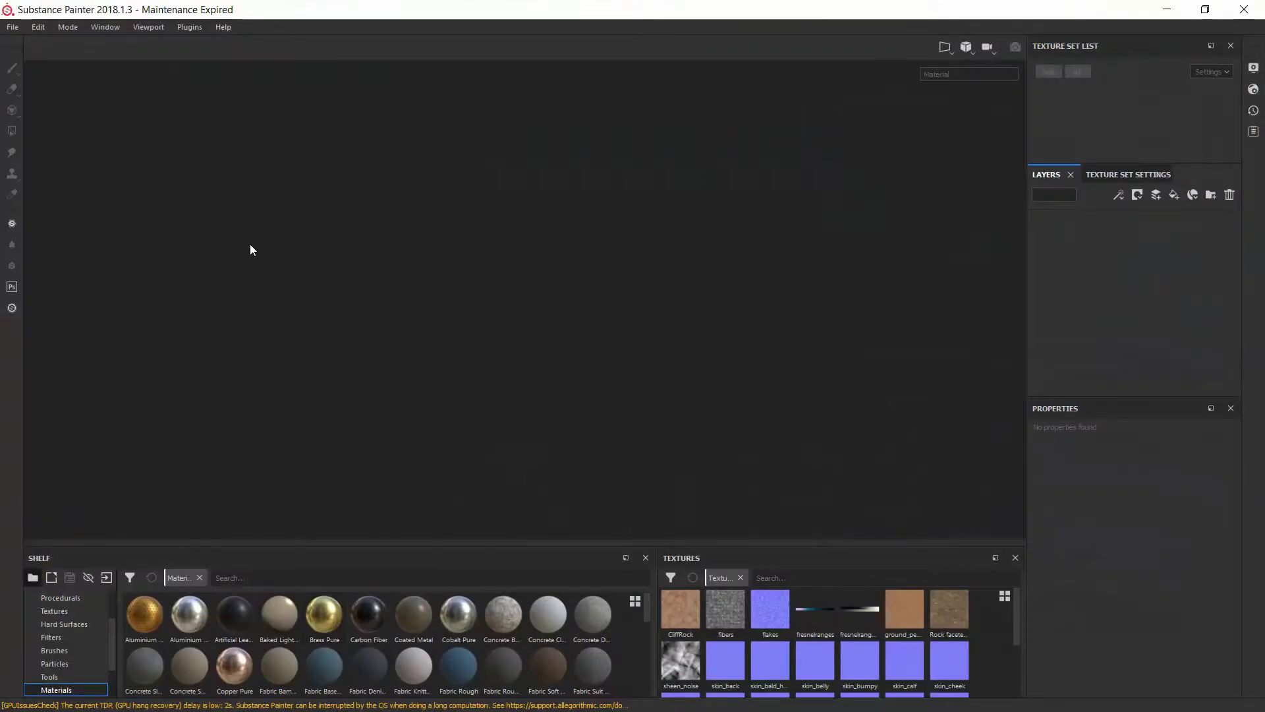
Start a new project and load the tree model from the 3D Objects folder as its mesh.
click(18, 30)
mouse_move(34, 37)
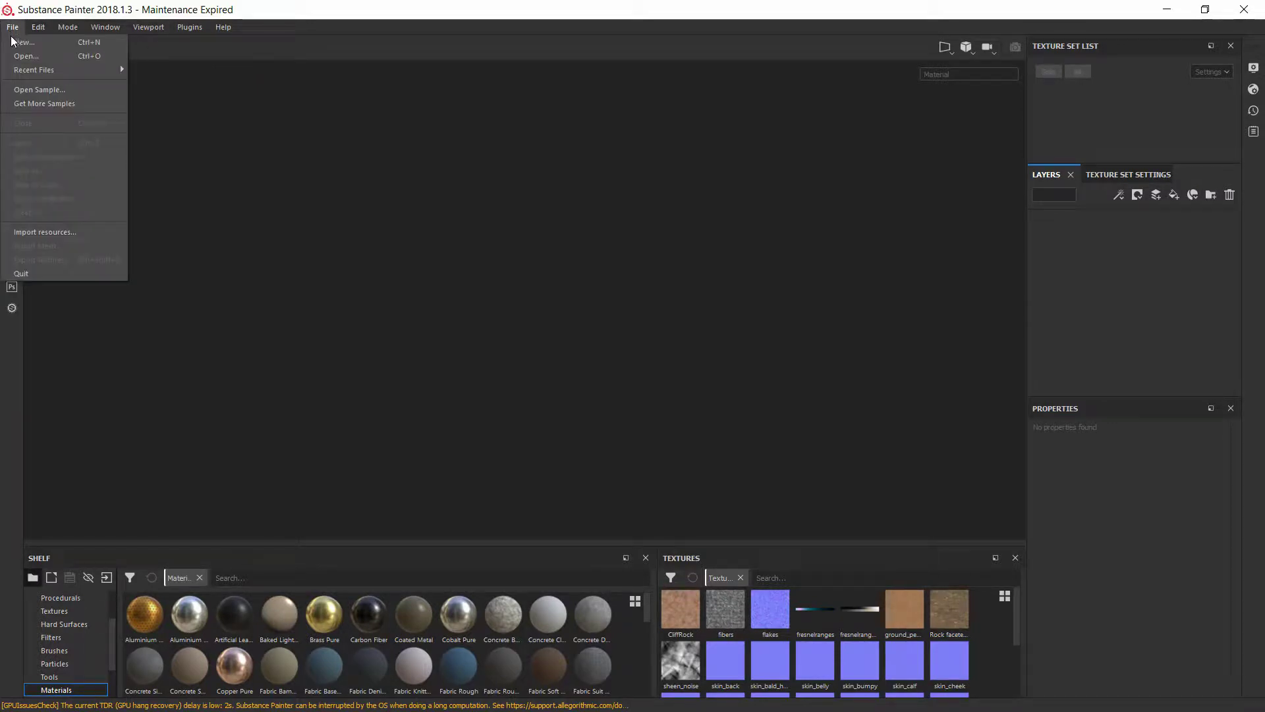
key(Escape)
key(ctrl+n)
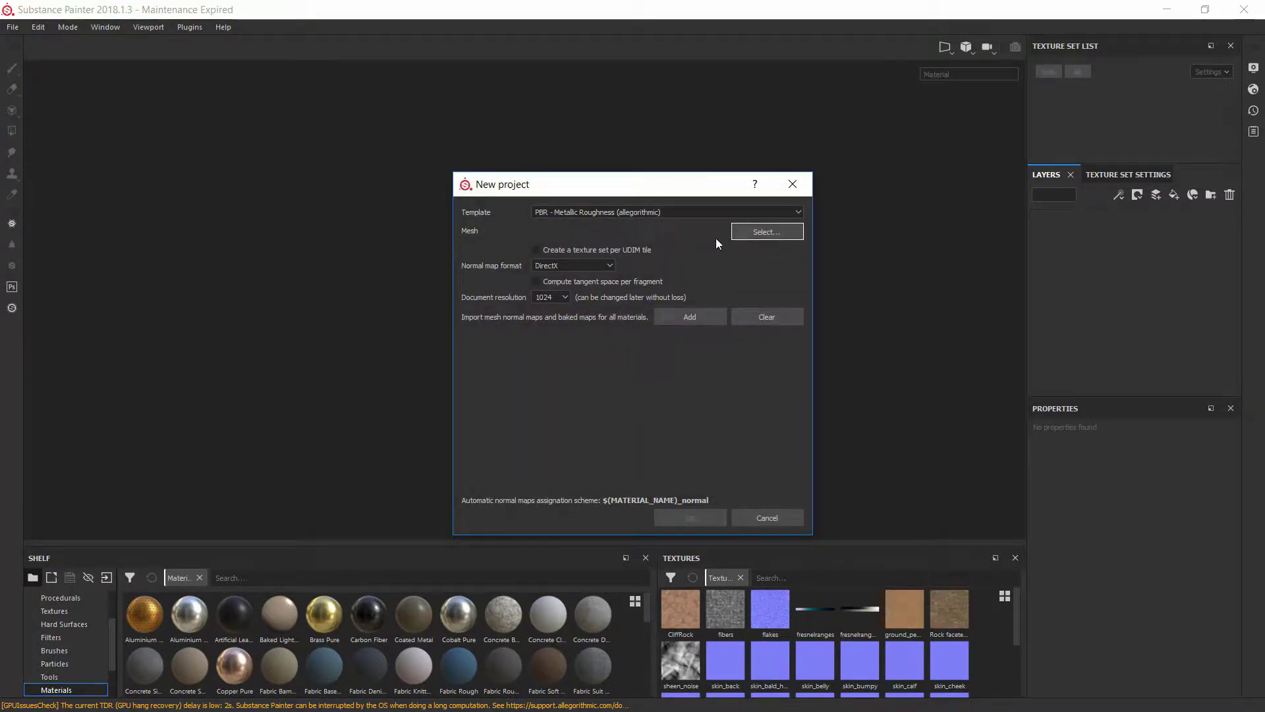
click(763, 231)
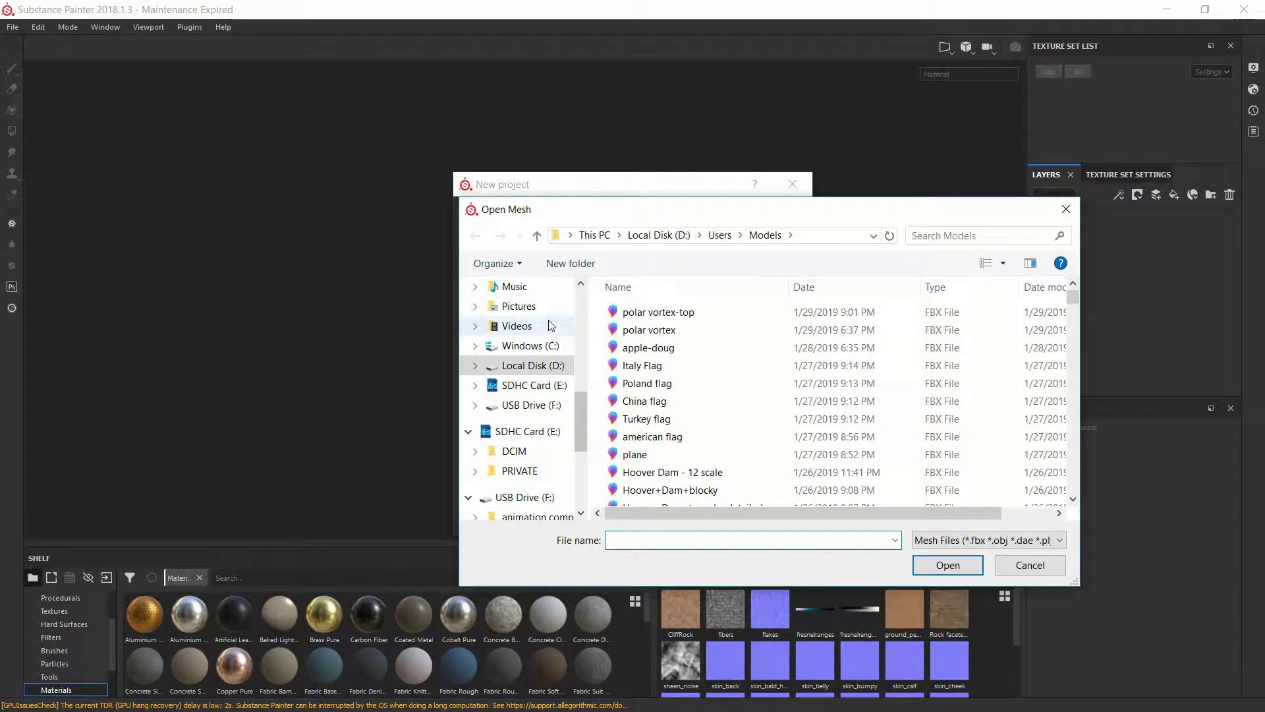
scroll(570, 336, up, 2)
click(525, 286)
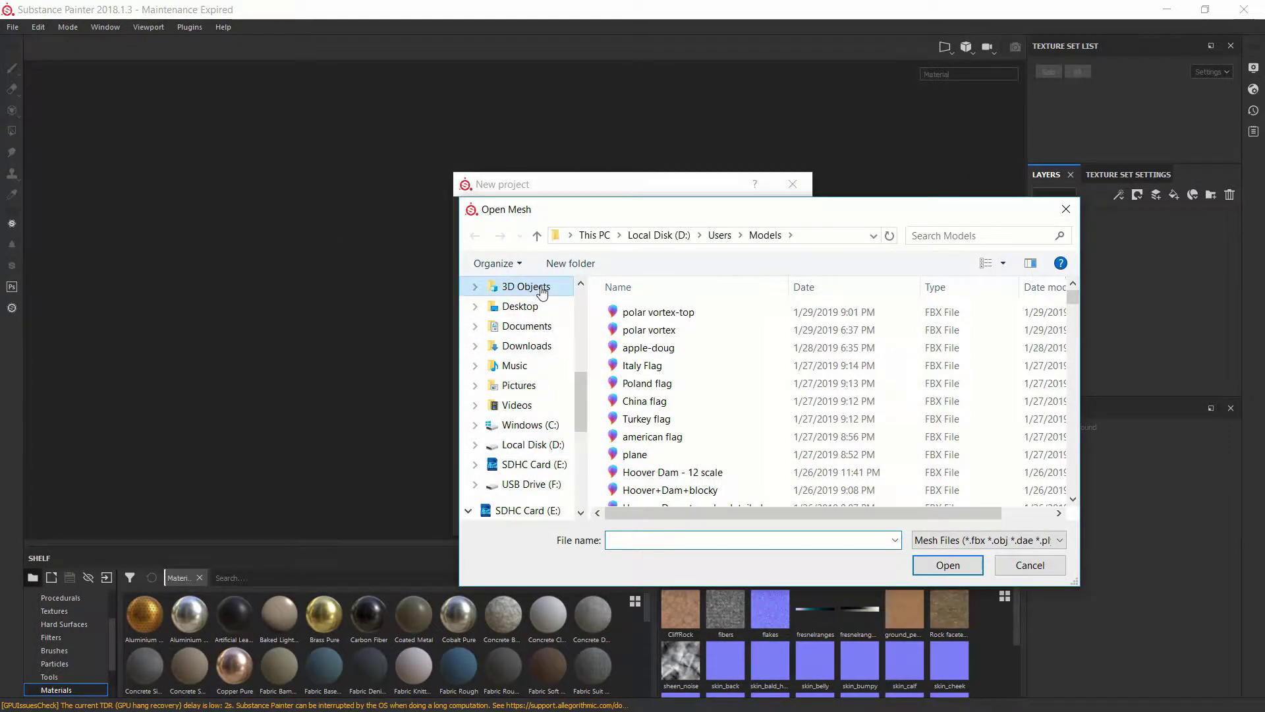
click(838, 328)
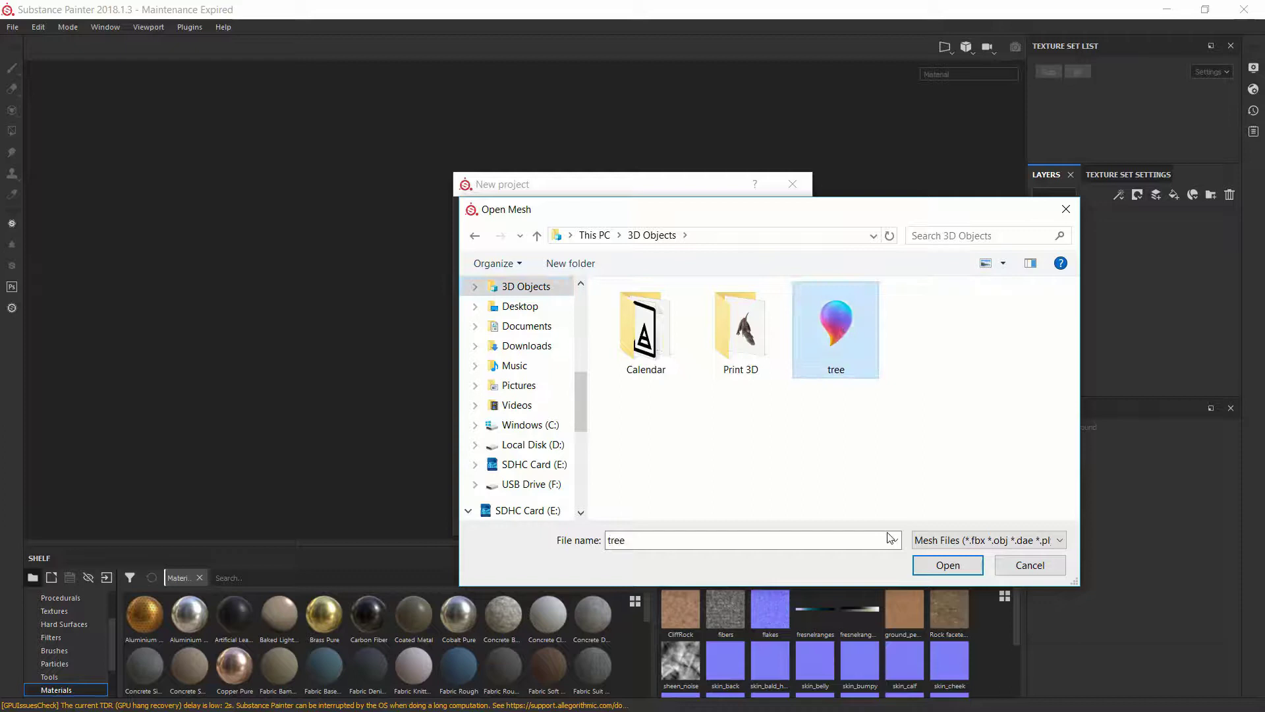
click(950, 565)
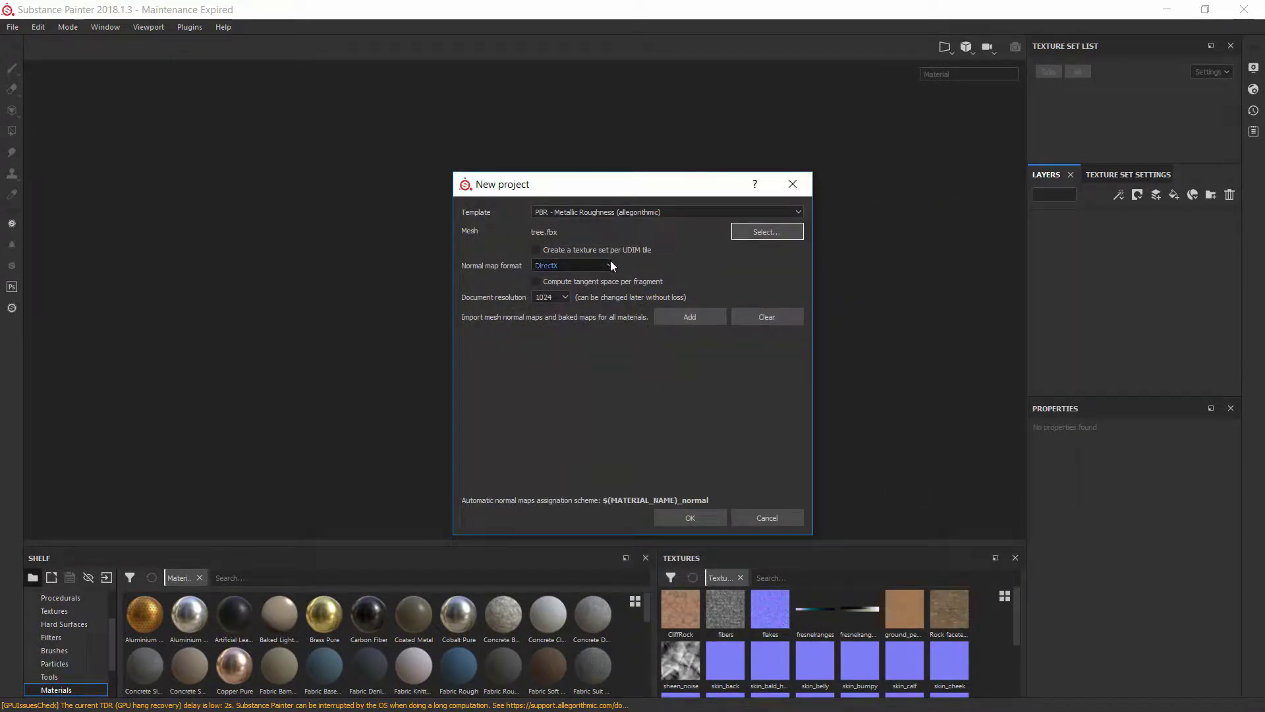
Set the normal map format to OpenGL and the document resolution to 512, and create the project.
click(600, 267)
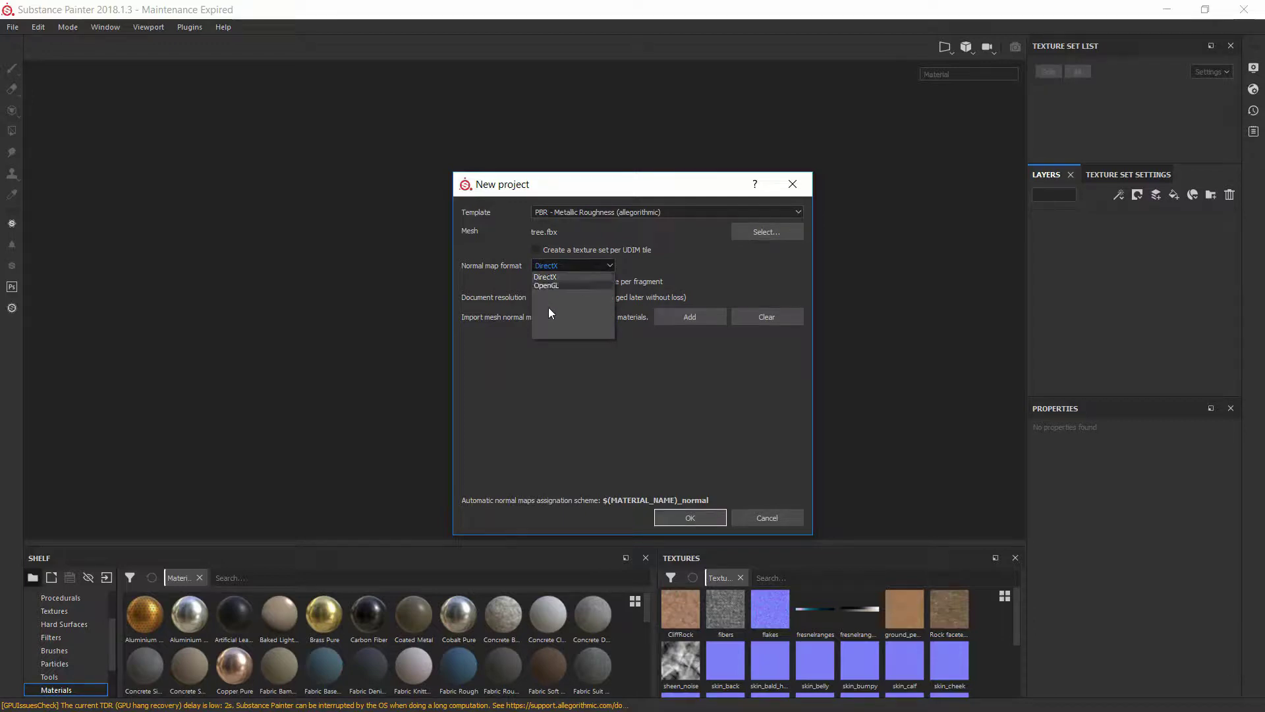
click(555, 289)
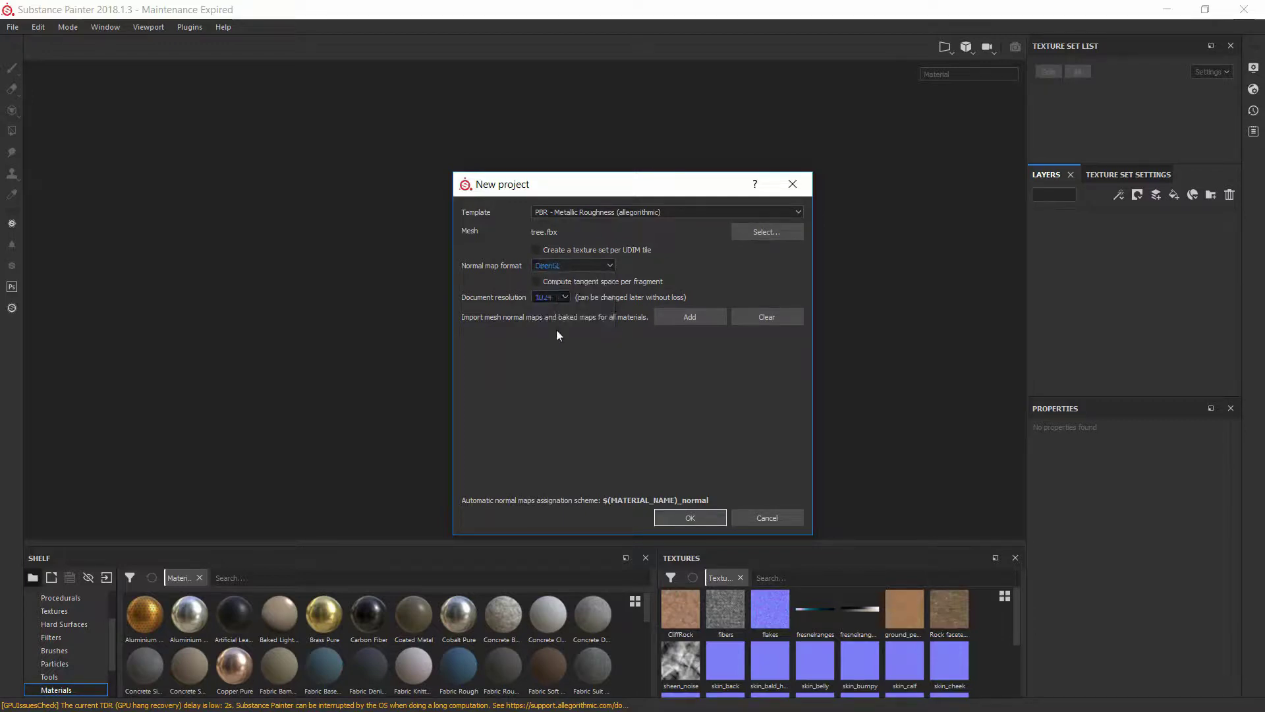
click(561, 294)
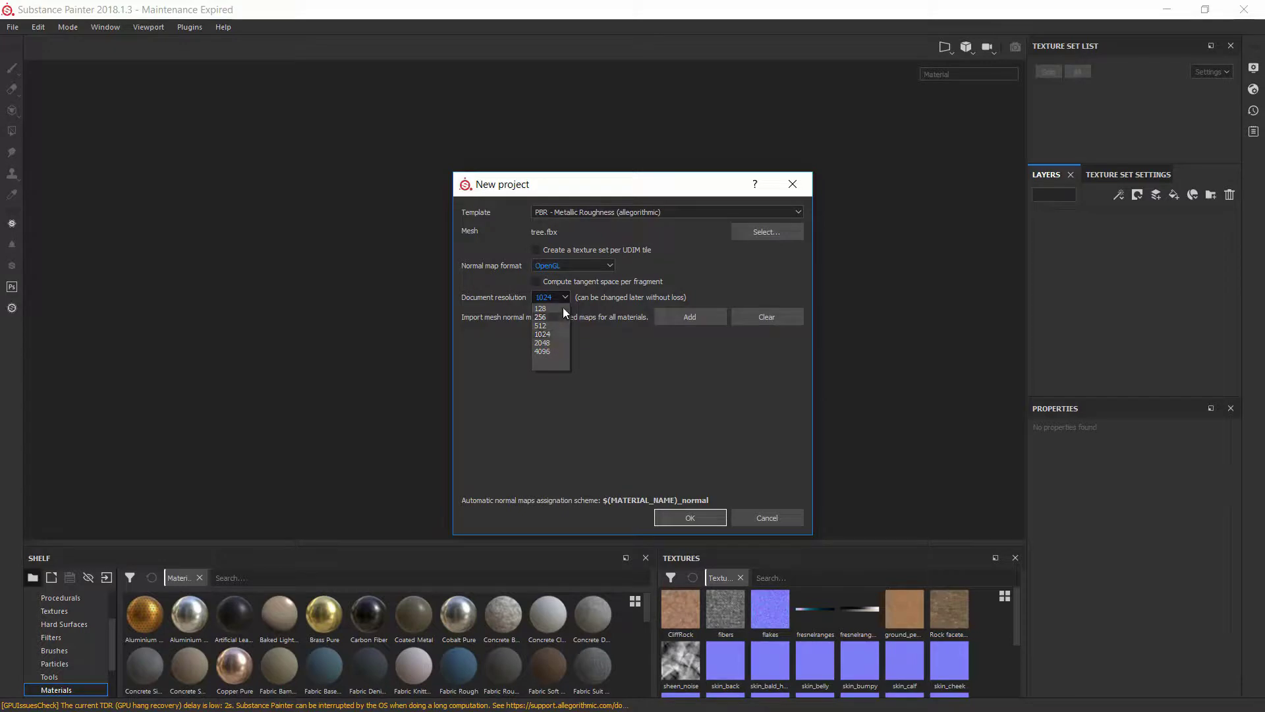
click(544, 327)
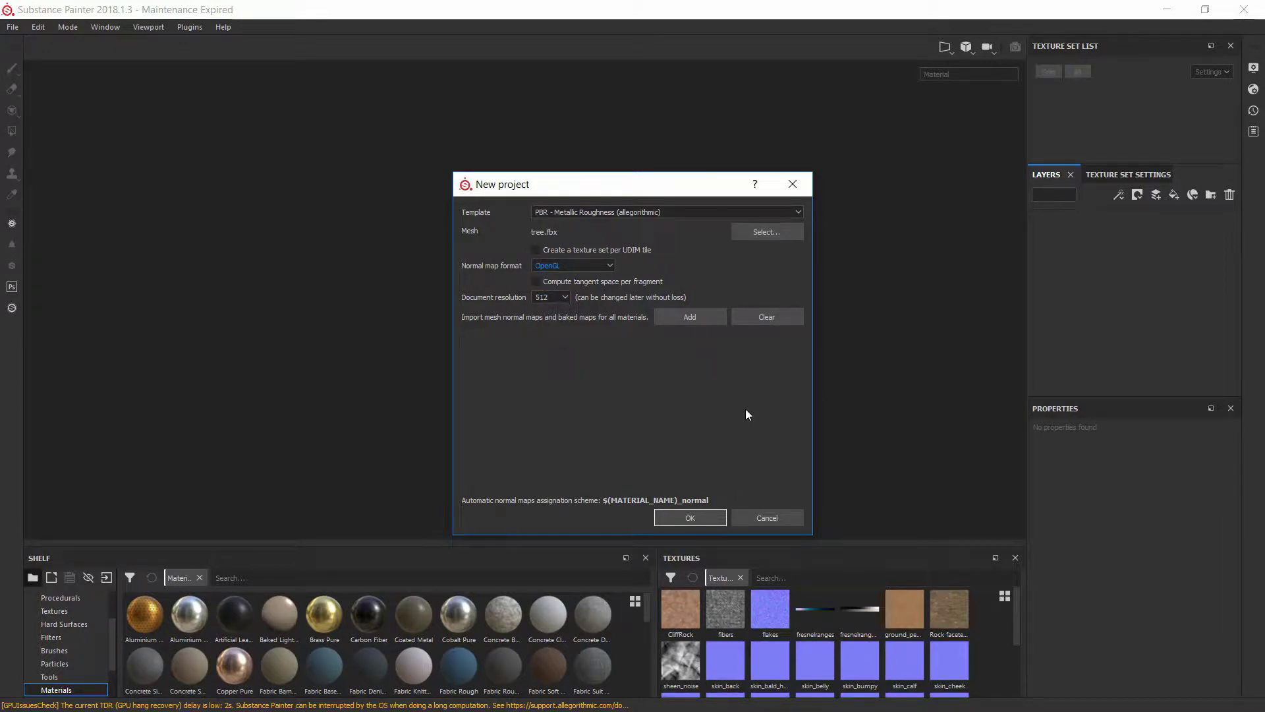
click(691, 518)
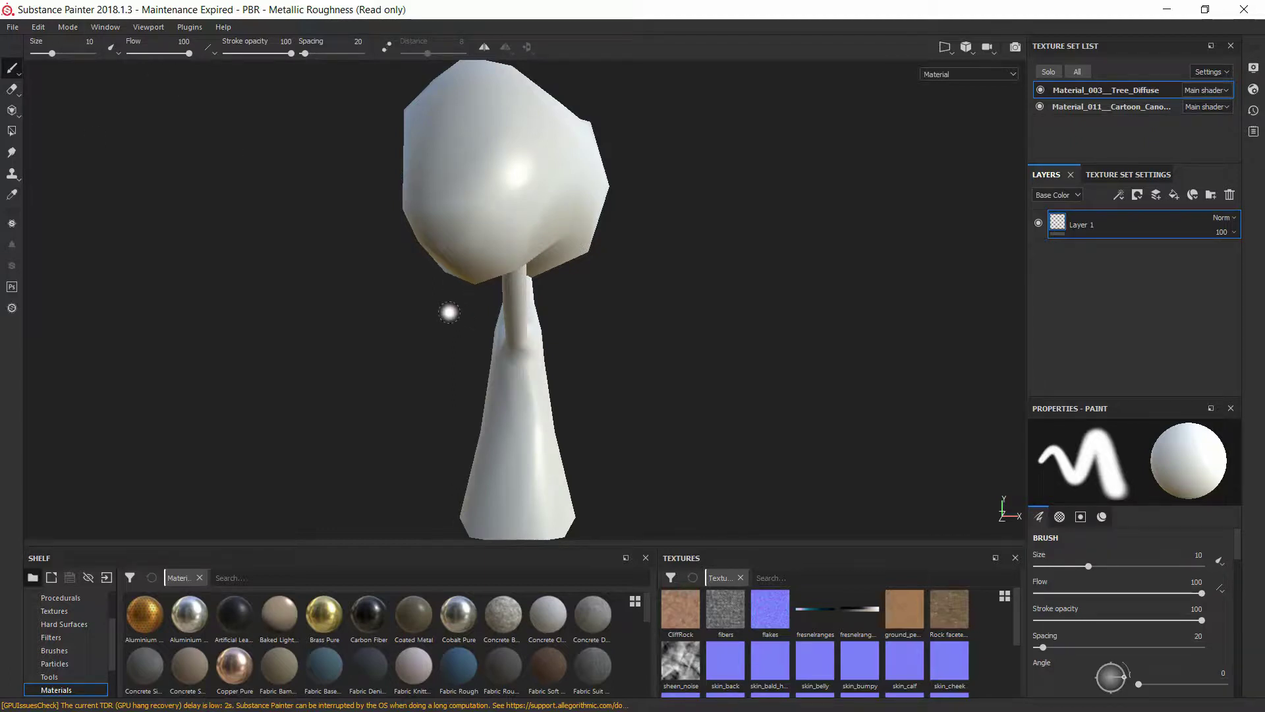
Examine the imported tree mesh from different angles and distances.
key(alt)
alt+drag(319, 383, 672, 374)
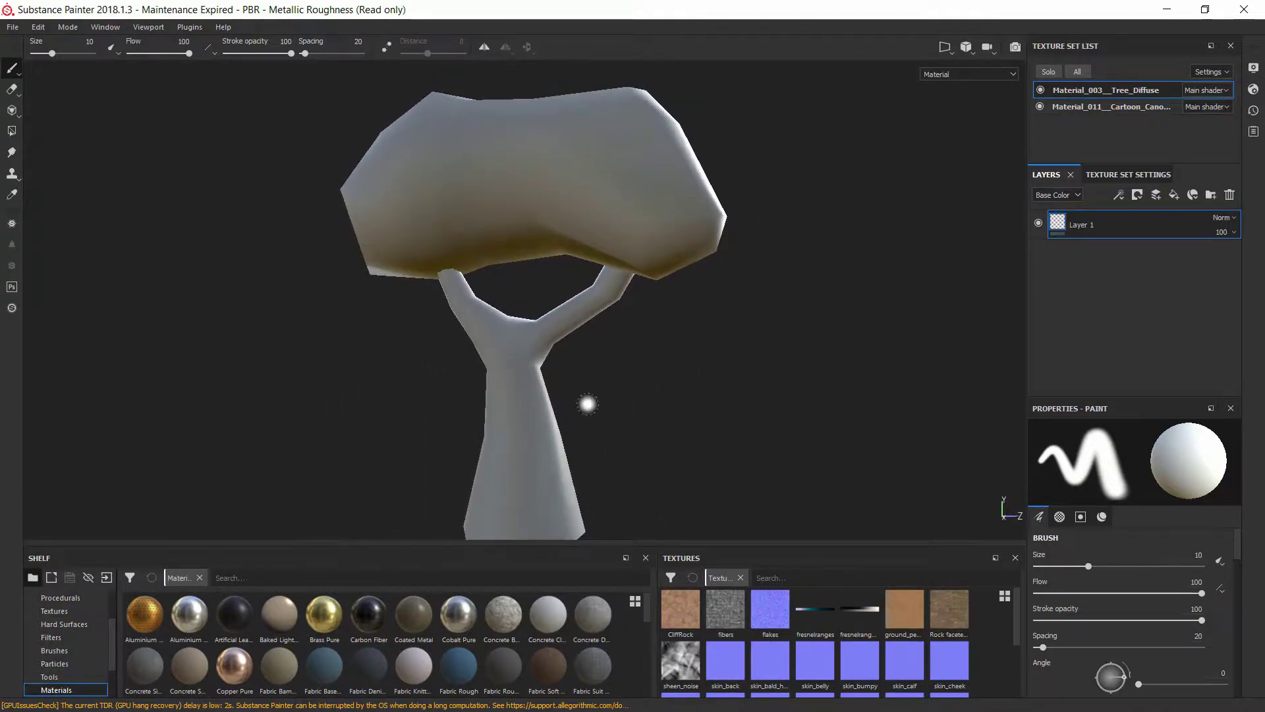
scroll(553, 355, down, 2)
scroll(555, 361, up, 4)
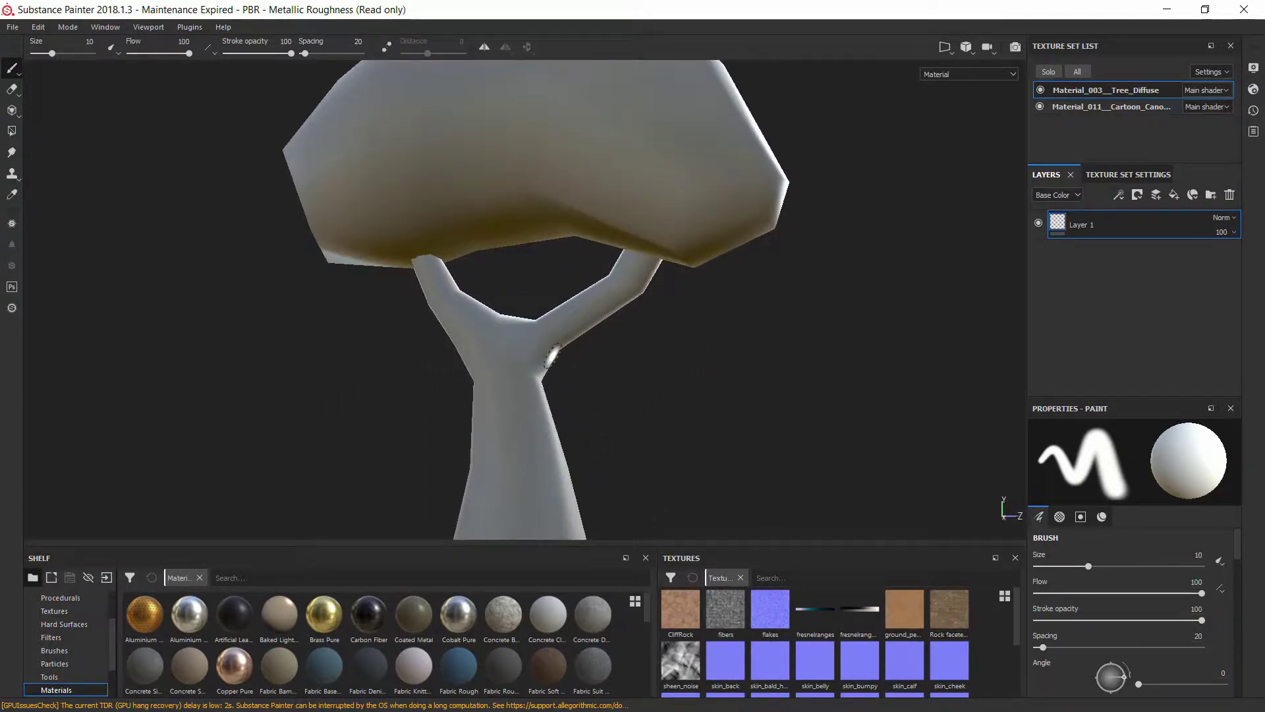
scroll(551, 340, down, 2)
scroll(552, 341, down, 4)
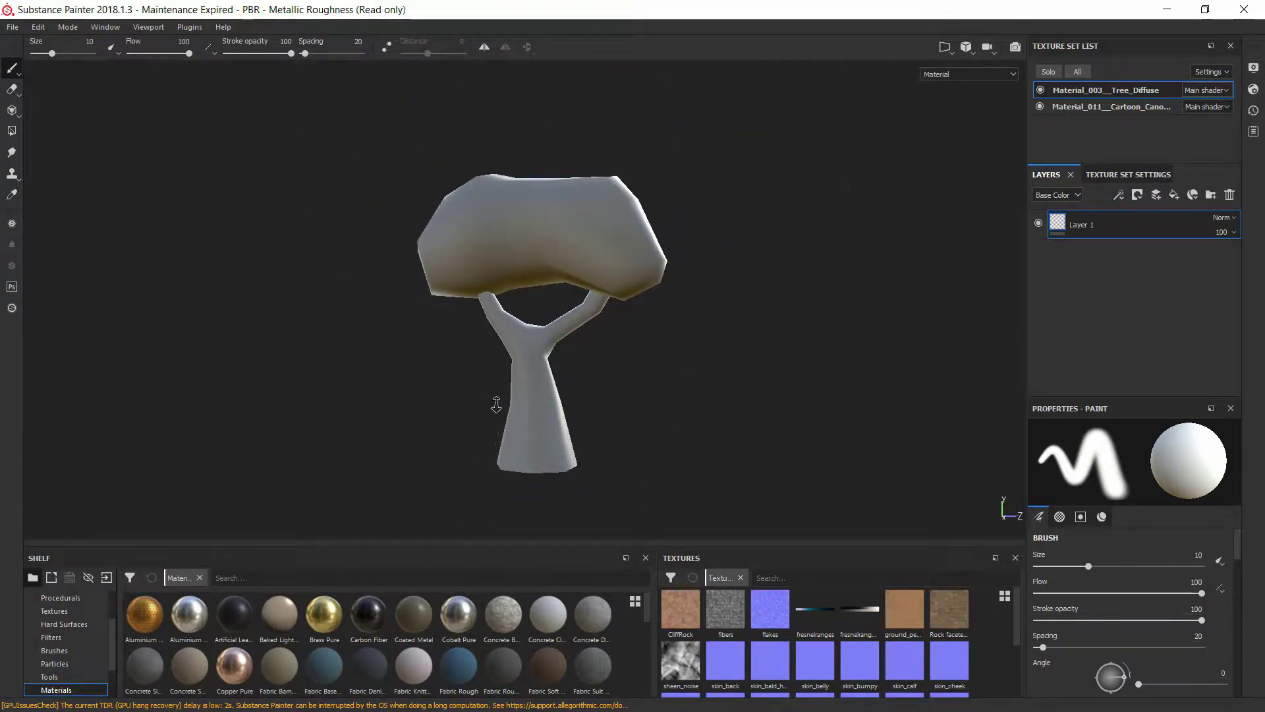
scroll(518, 324, down, 2)
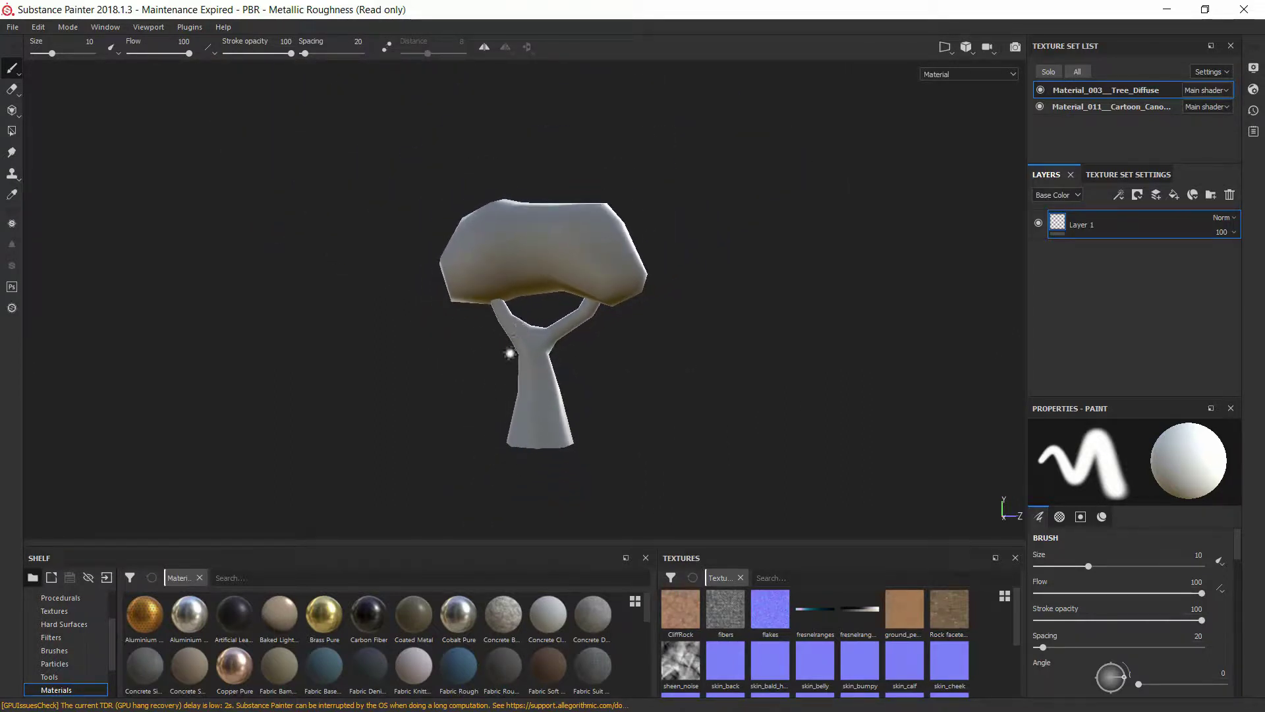
alt+drag(509, 349, 460, 317)
alt+middle_drag(460, 318, 553, 316)
scroll(565, 282, down, 2)
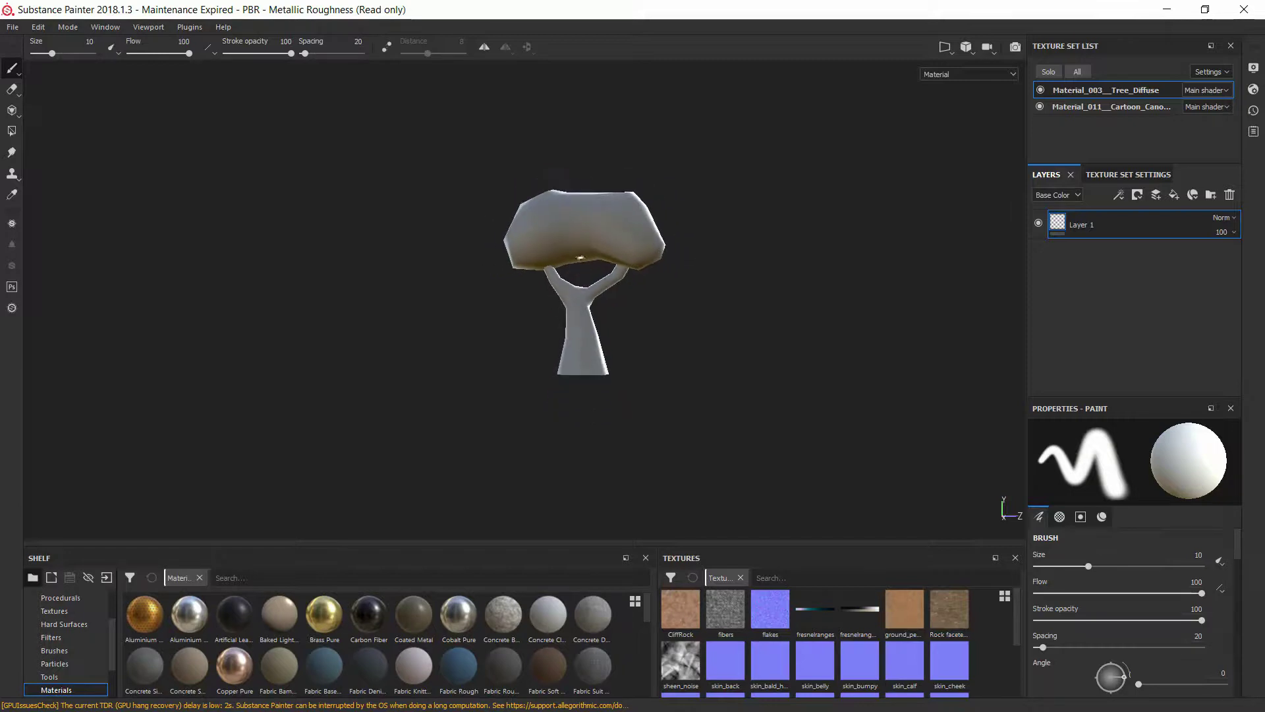
scroll(579, 260, up, 3)
scroll(577, 260, up, 3)
scroll(512, 210, down, 1)
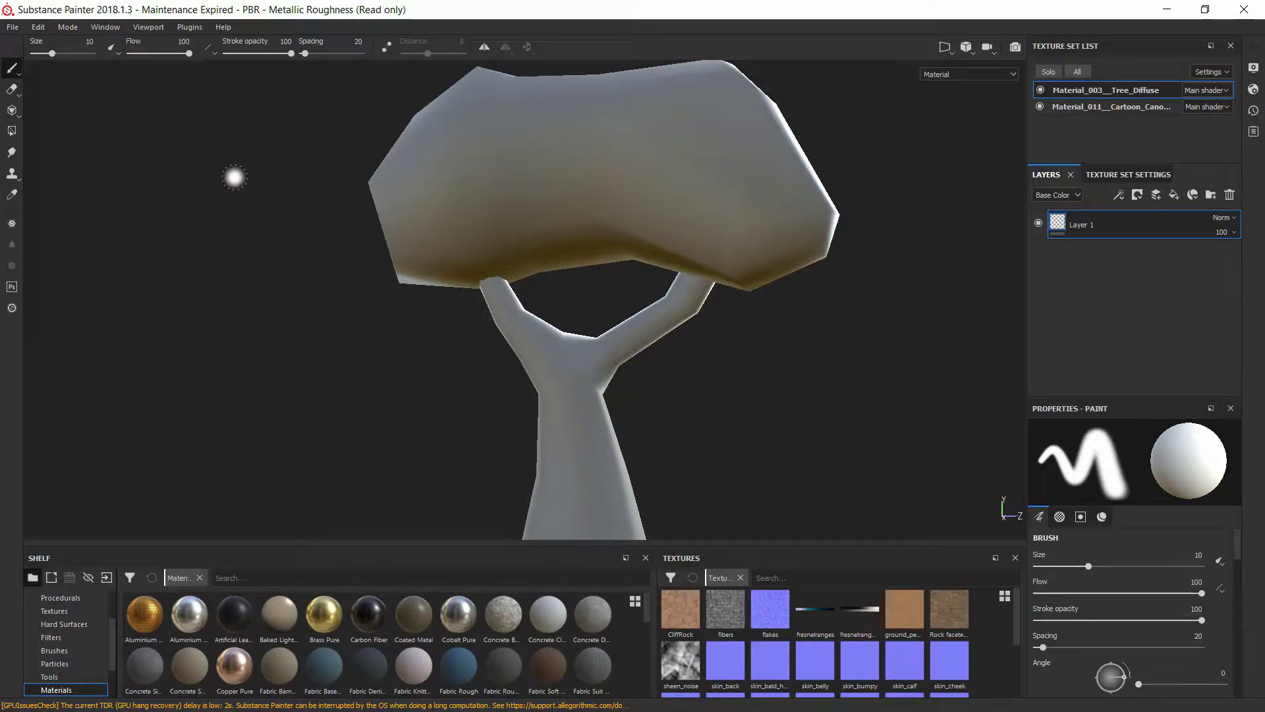
Save the project as "tree" in the 3D Objects folder.
click(12, 27)
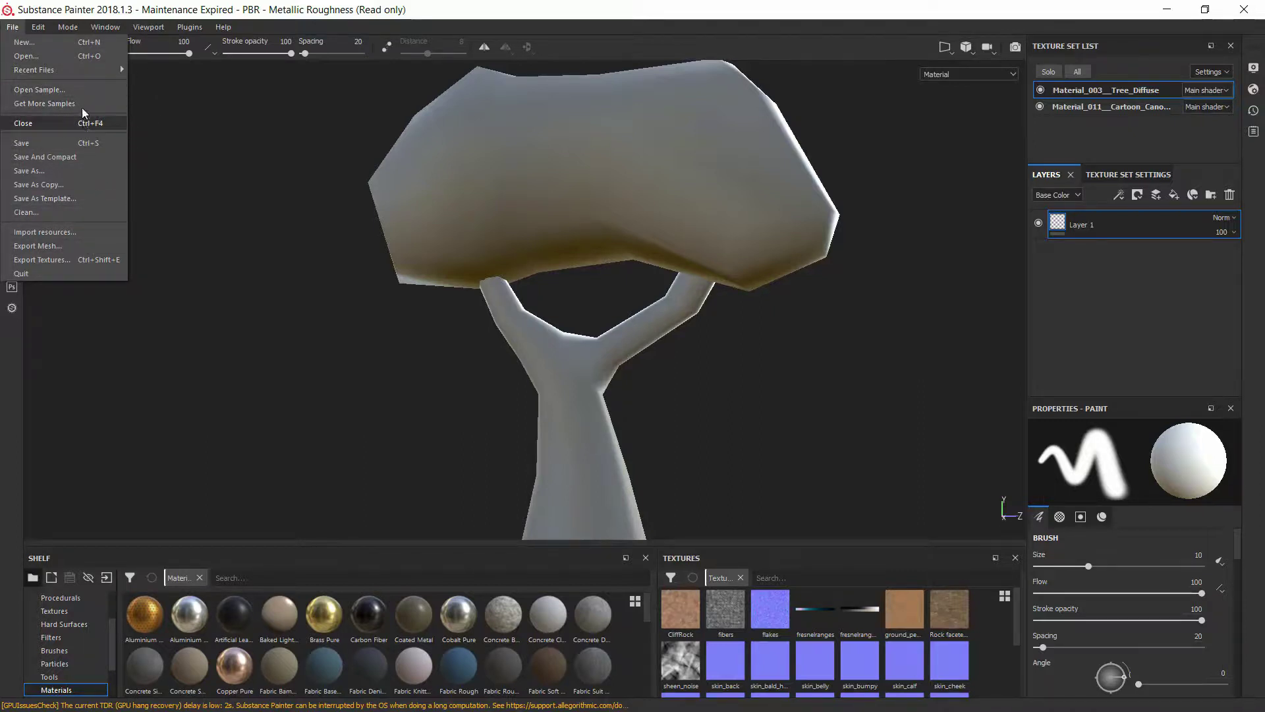
click(30, 171)
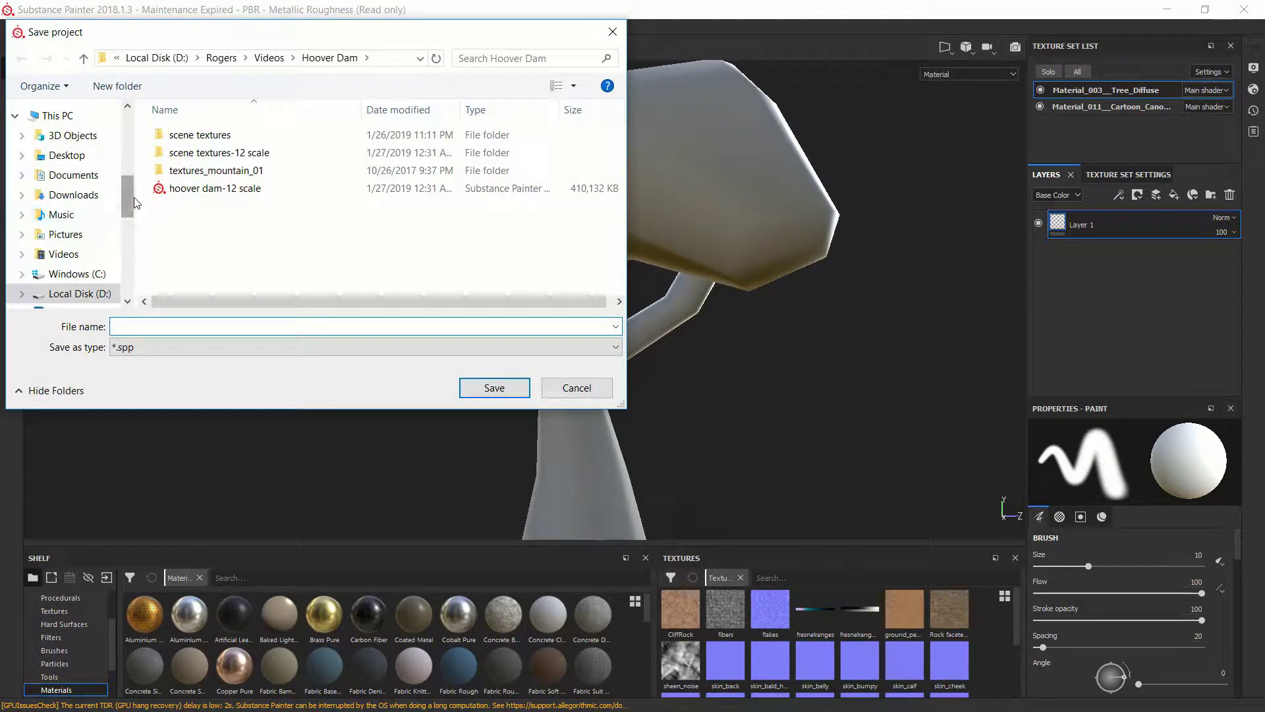
scroll(133, 196, up, 5)
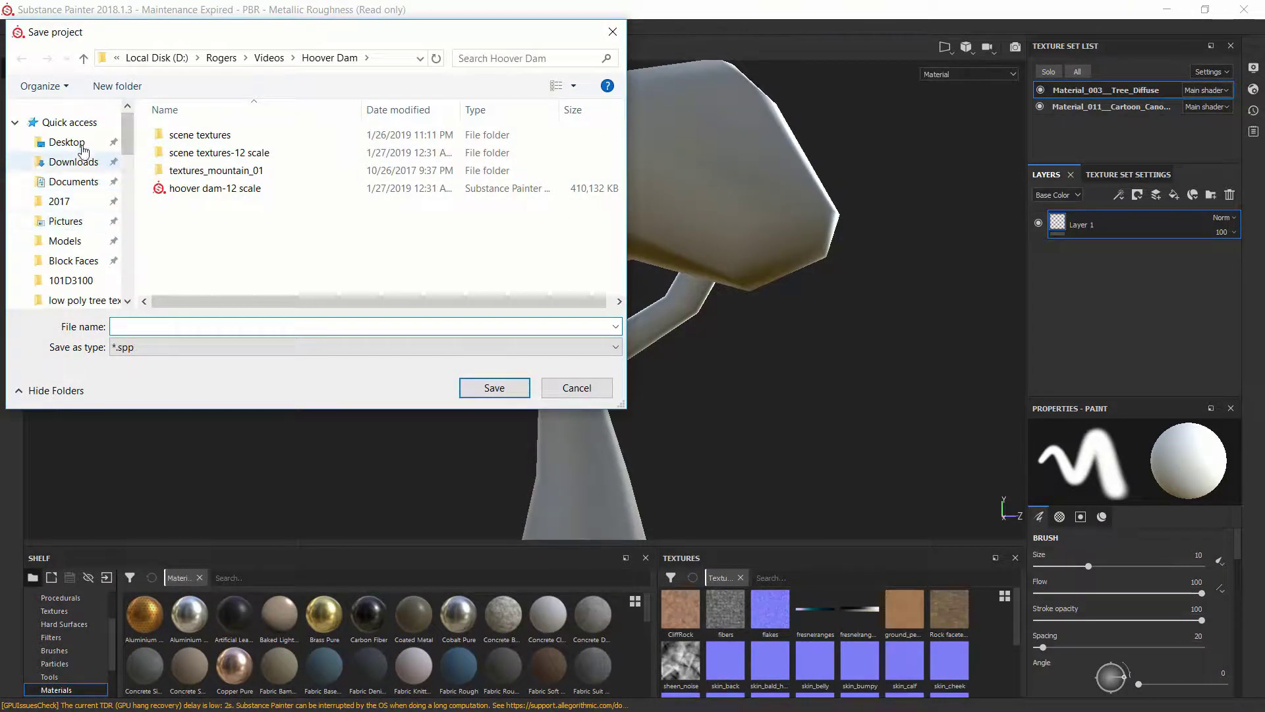
scroll(85, 257, down, 1)
scroll(89, 270, down, 2)
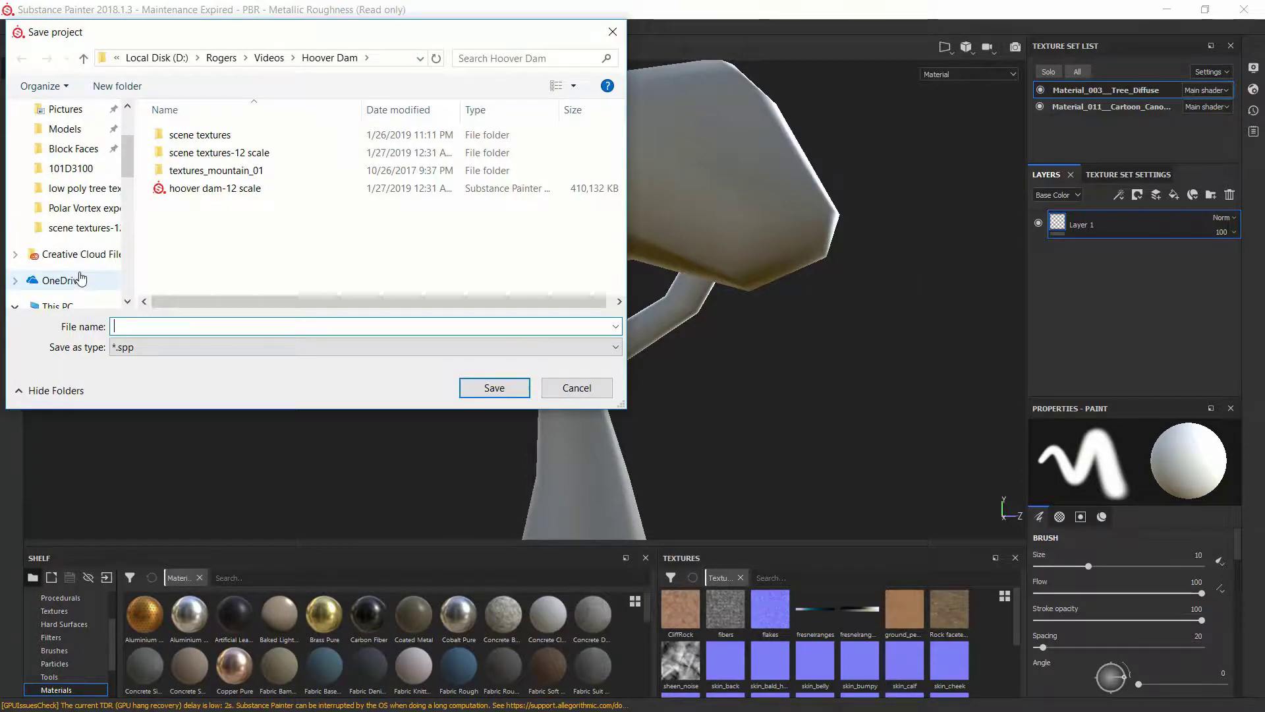
click(73, 287)
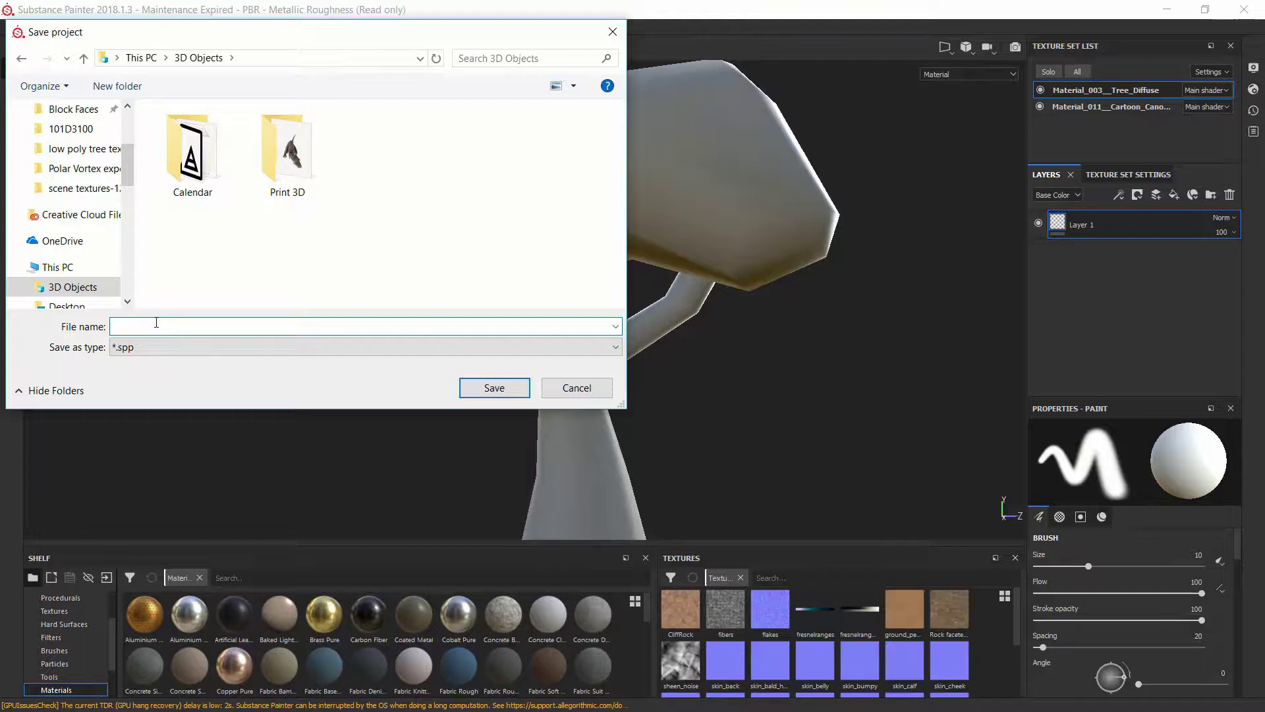
text(tree)
key(Return)
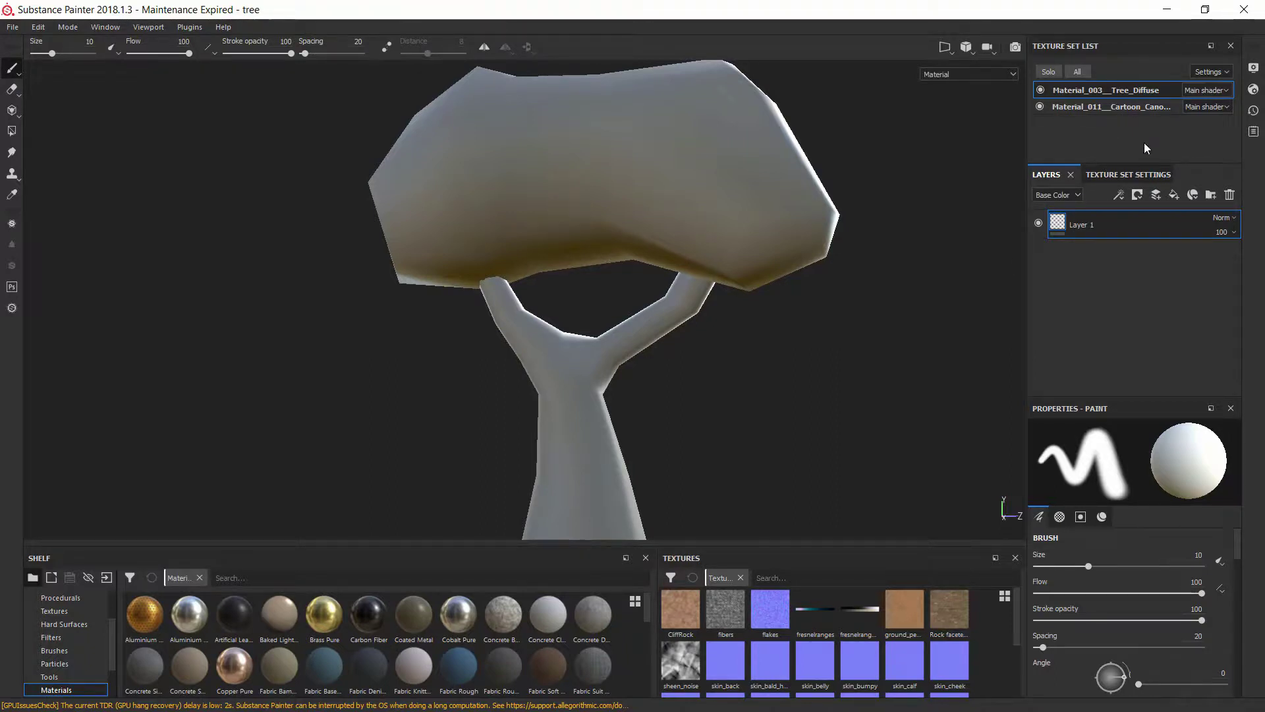
Open the mesh map baking options for the Tree_Diffuse texture set and exclude the Thickness map.
click(1133, 175)
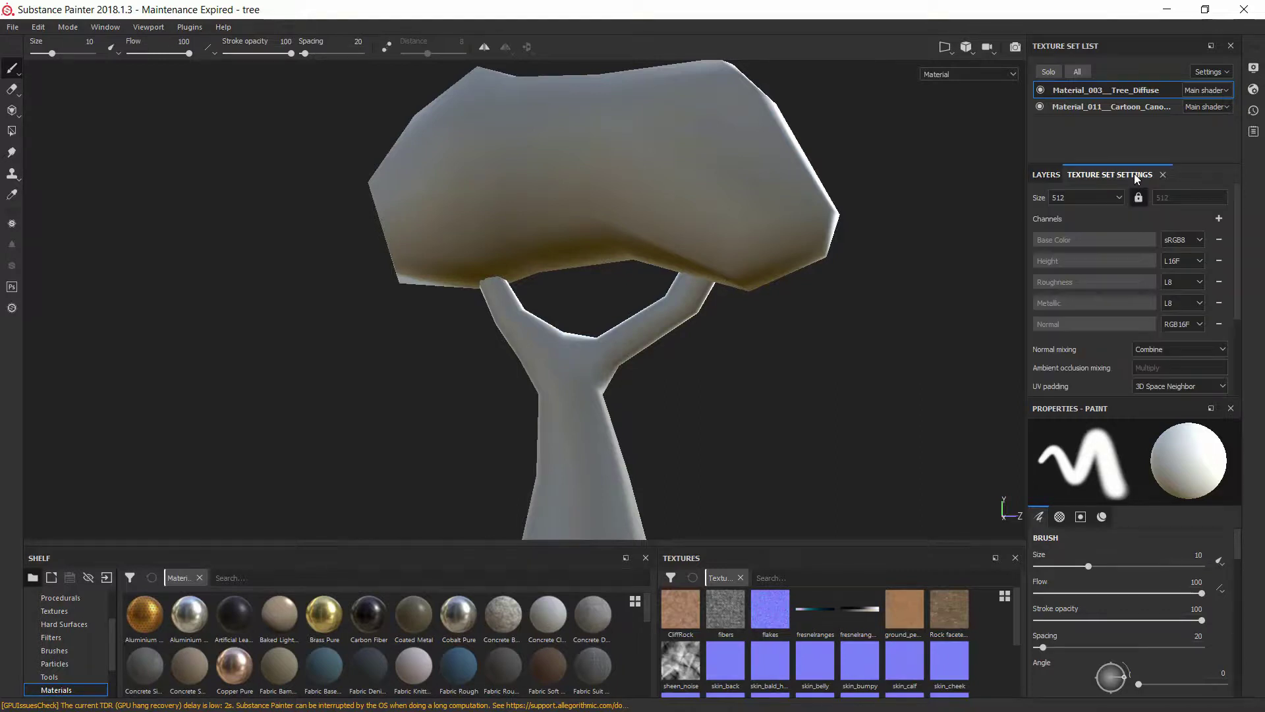
click(1195, 291)
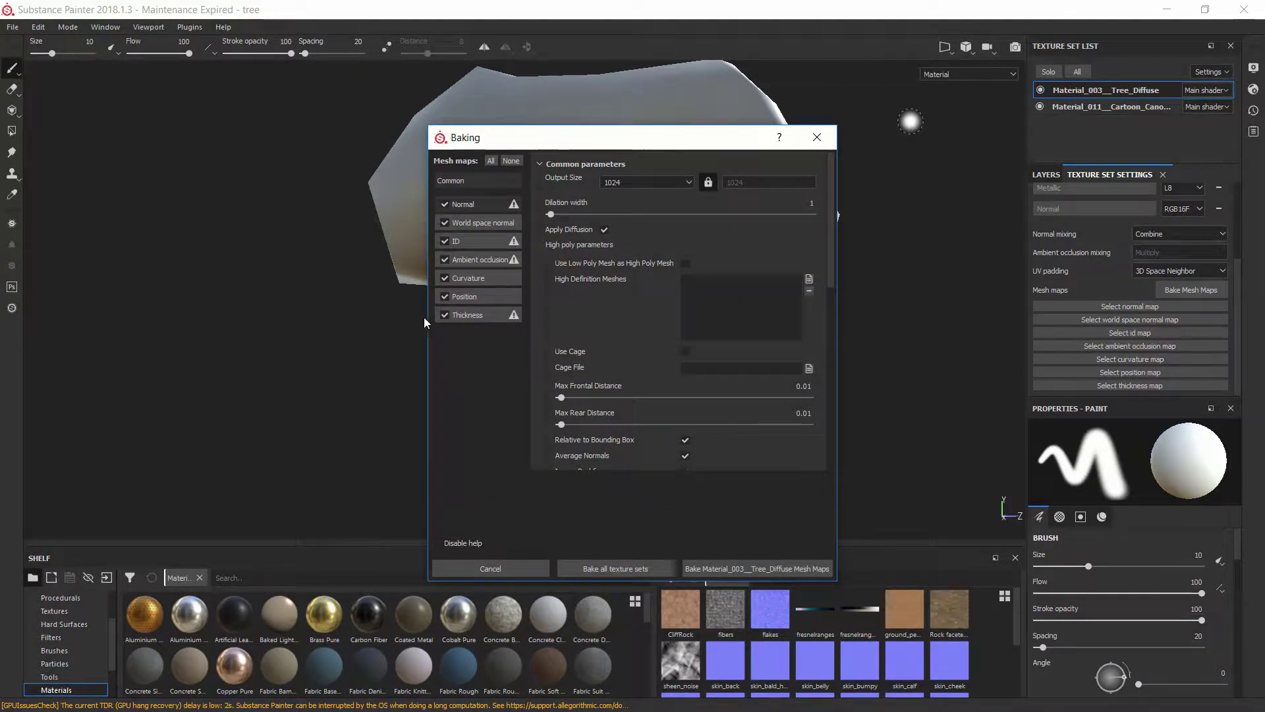
click(445, 314)
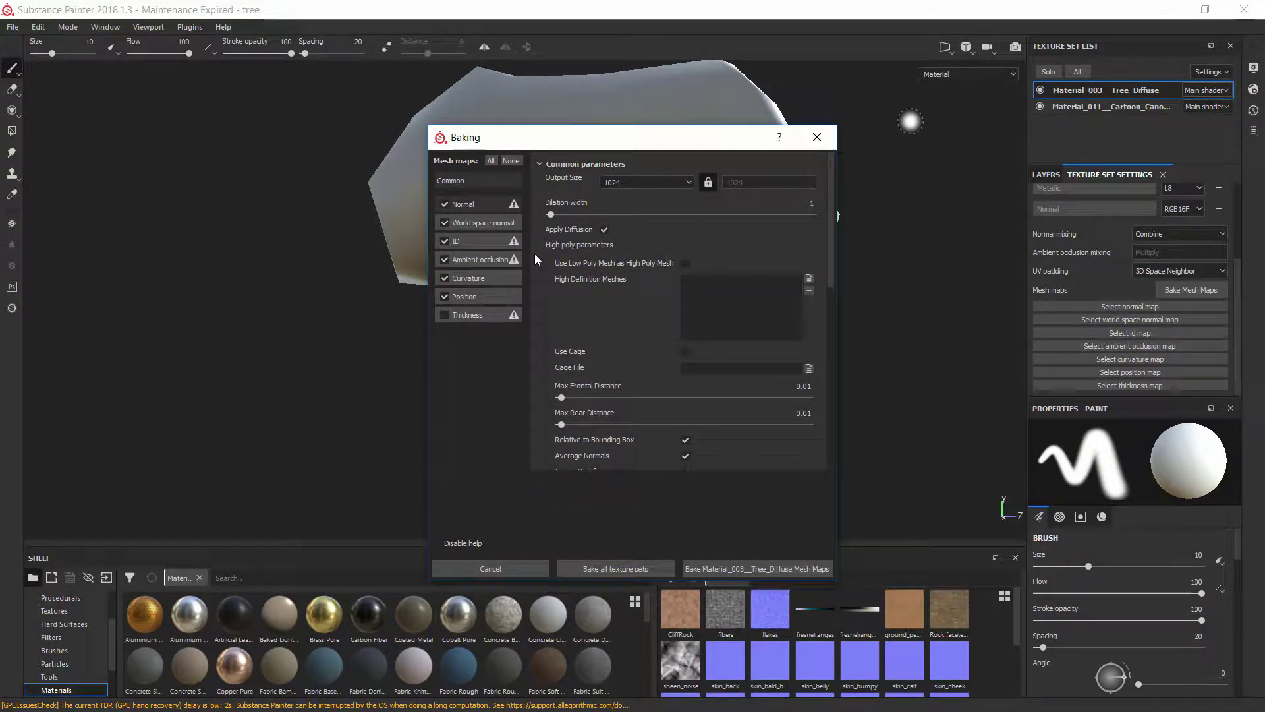
Set the ID map's color source to Material Color, apply it to all texture sets, and bake all texture sets.
click(478, 243)
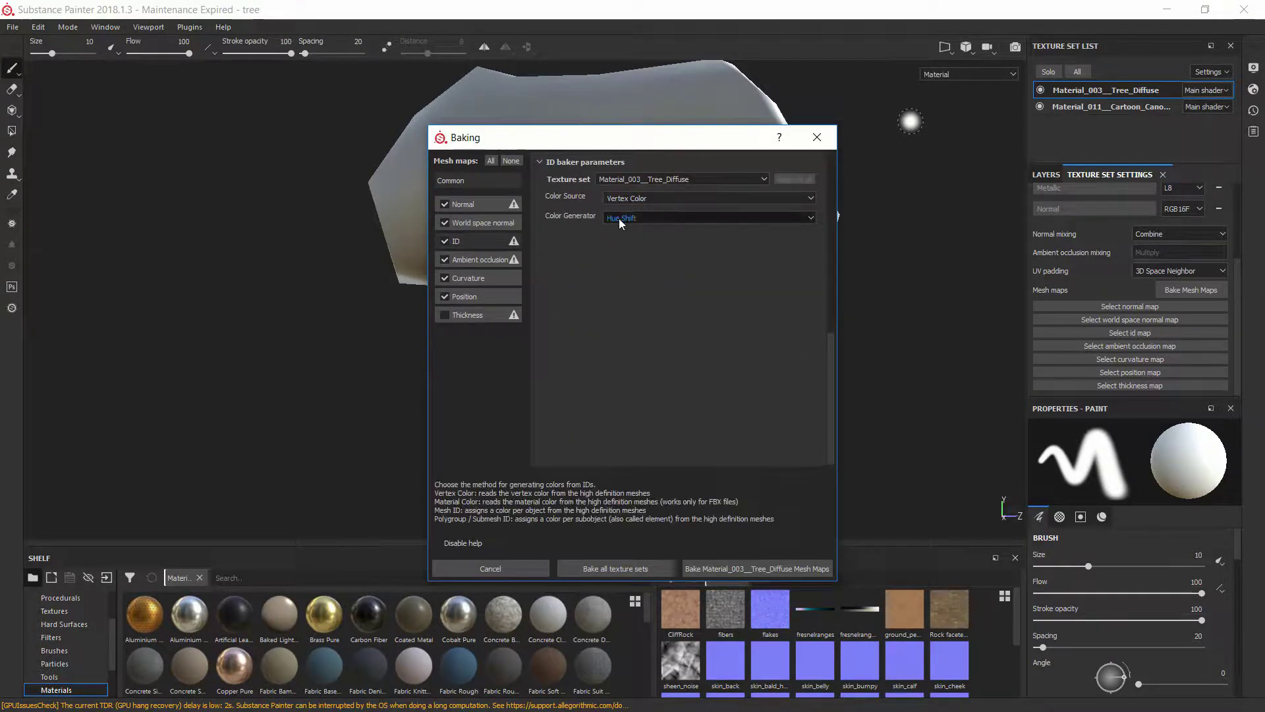
click(805, 197)
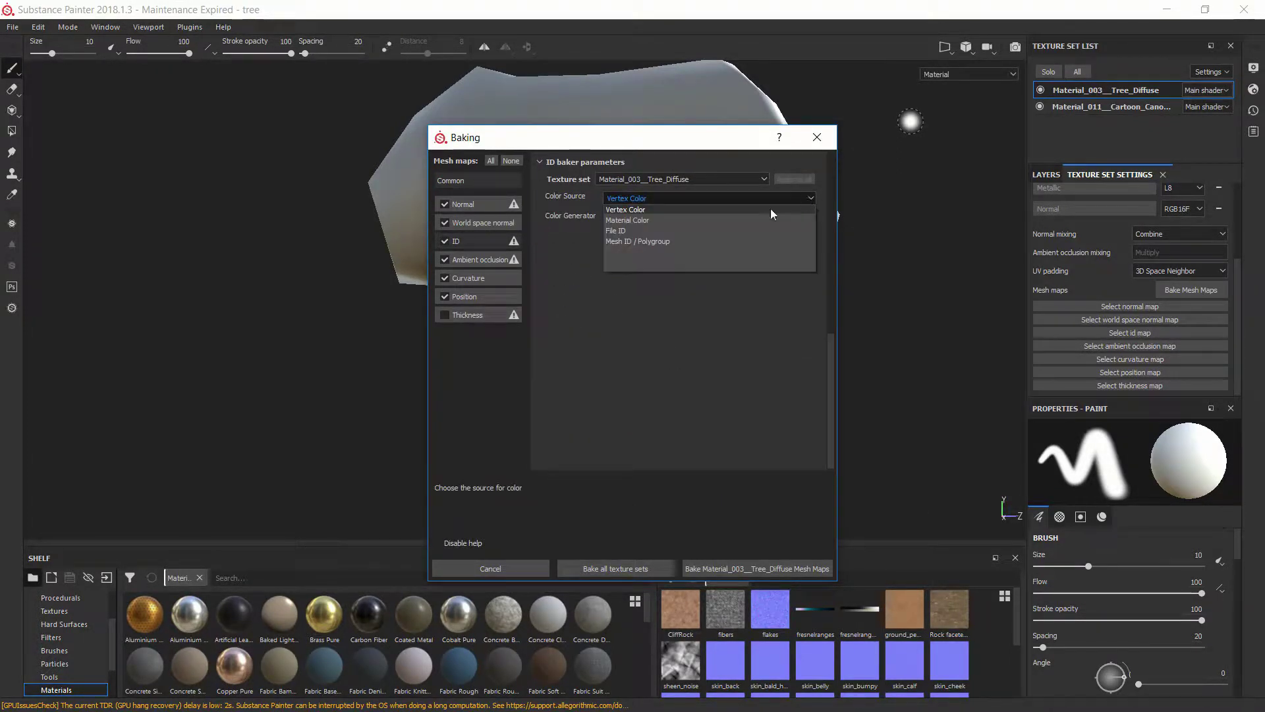
click(676, 220)
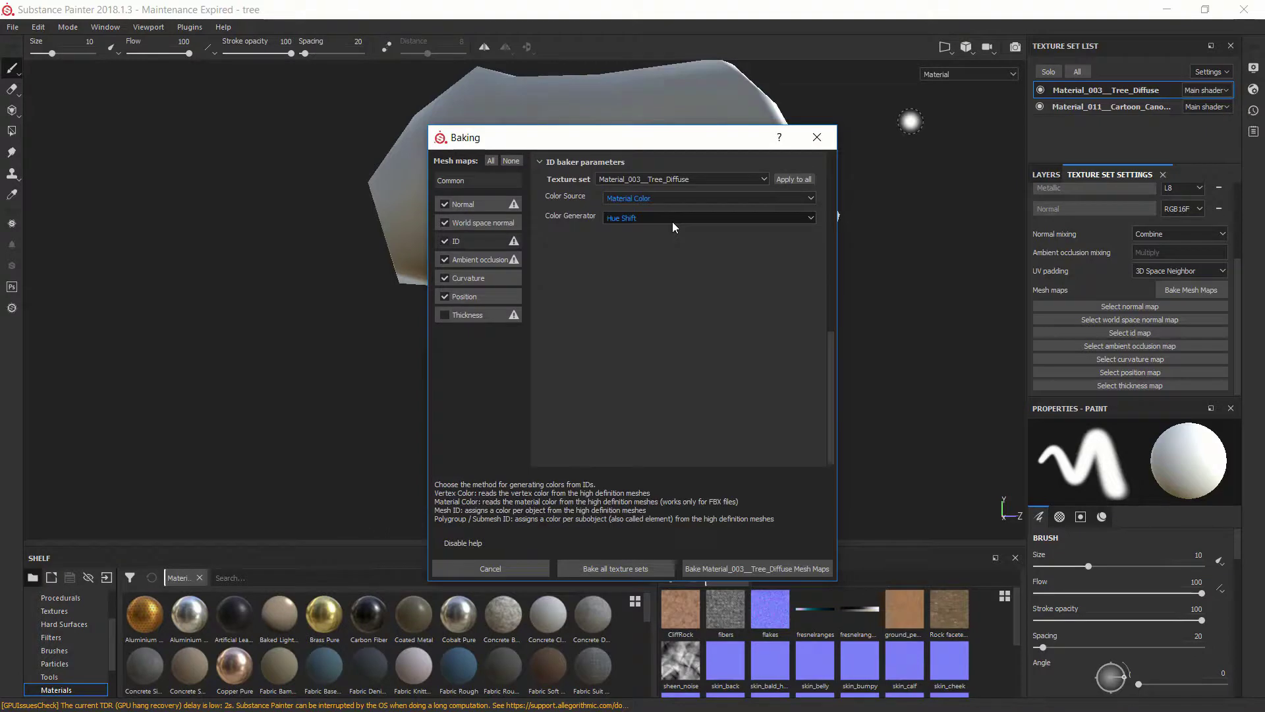
click(794, 180)
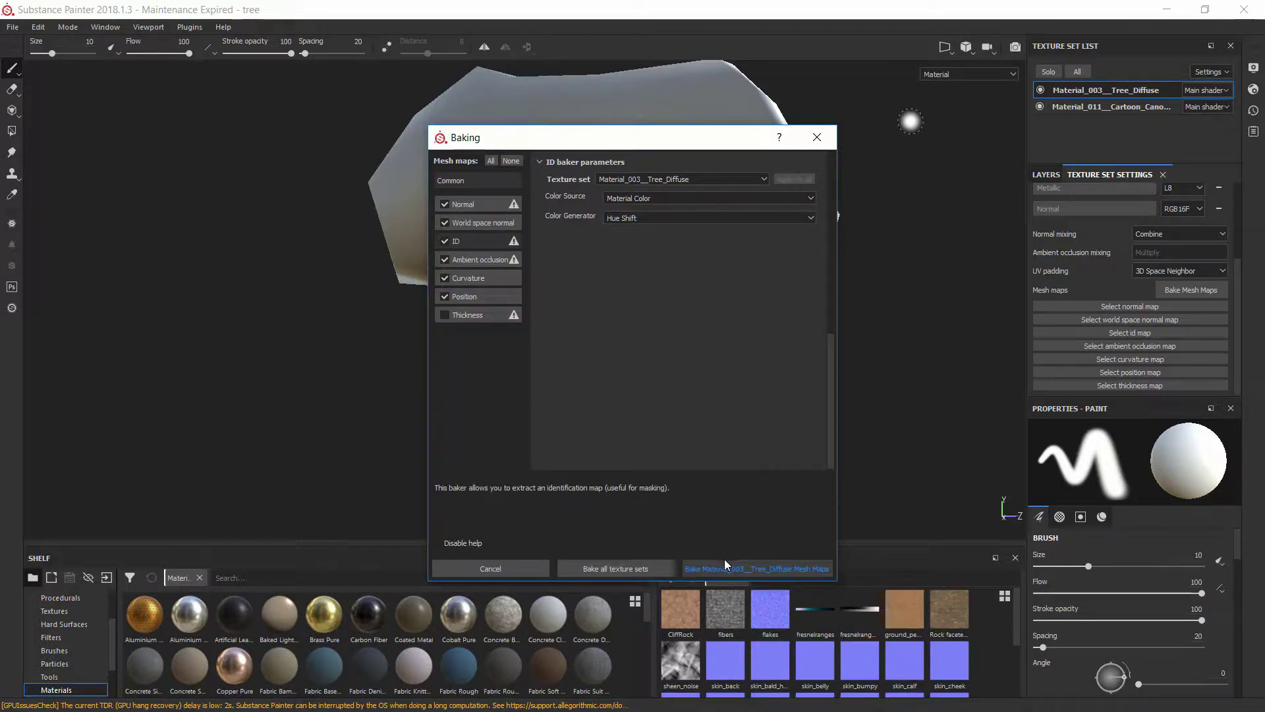
click(627, 568)
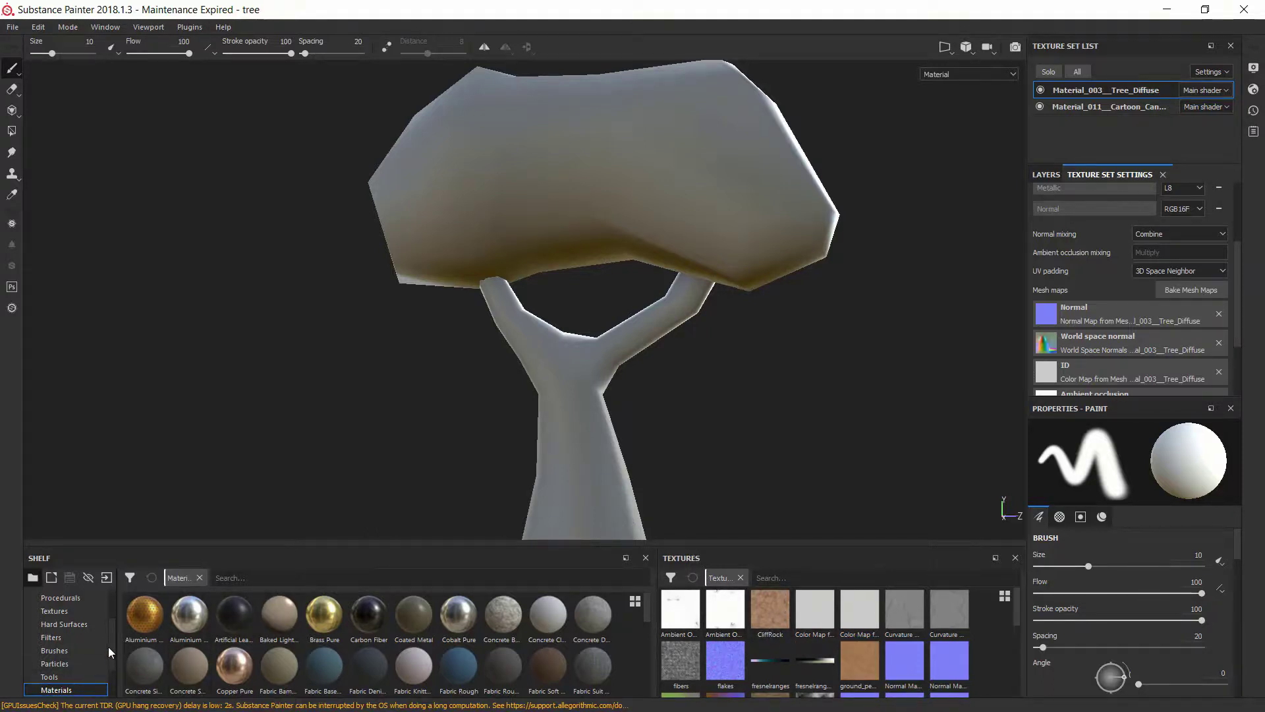
click(66, 650)
click(60, 690)
scroll(110, 652, down, 1)
scroll(110, 662, down, 1)
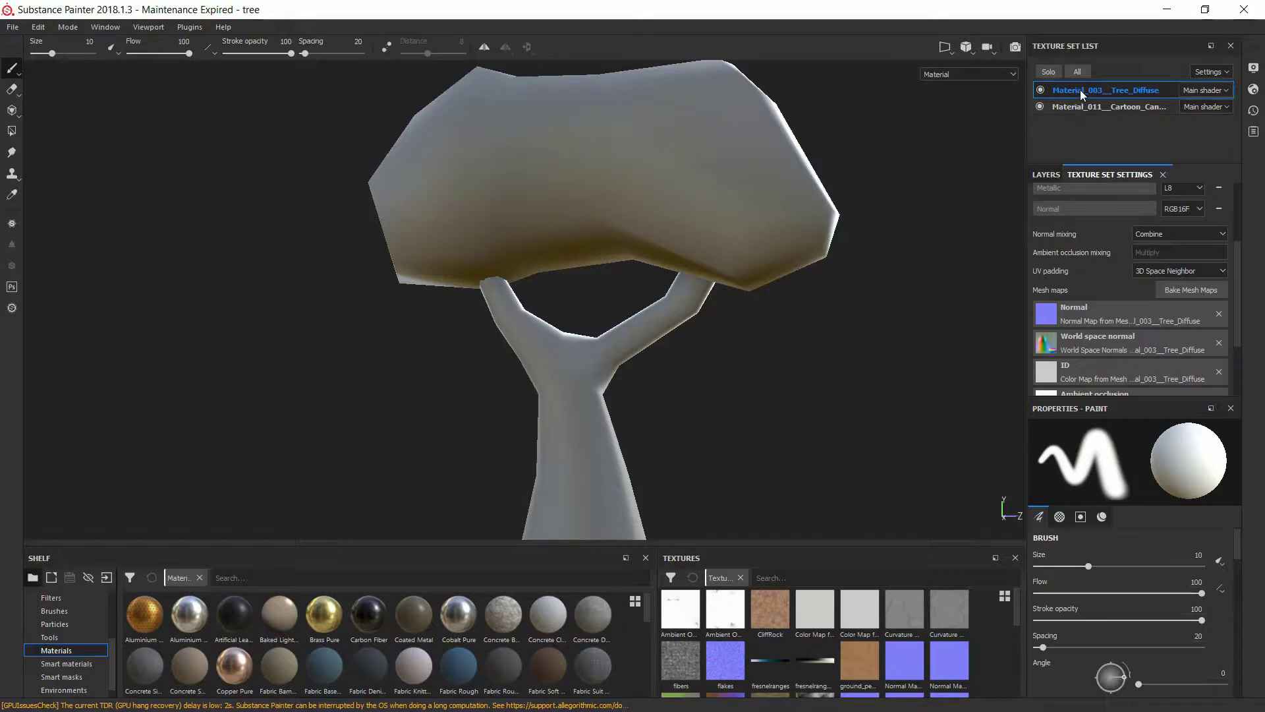
Show only the Tree_Diffuse texture set and apply the Wood Rough material to the trunk and branches.
click(1049, 71)
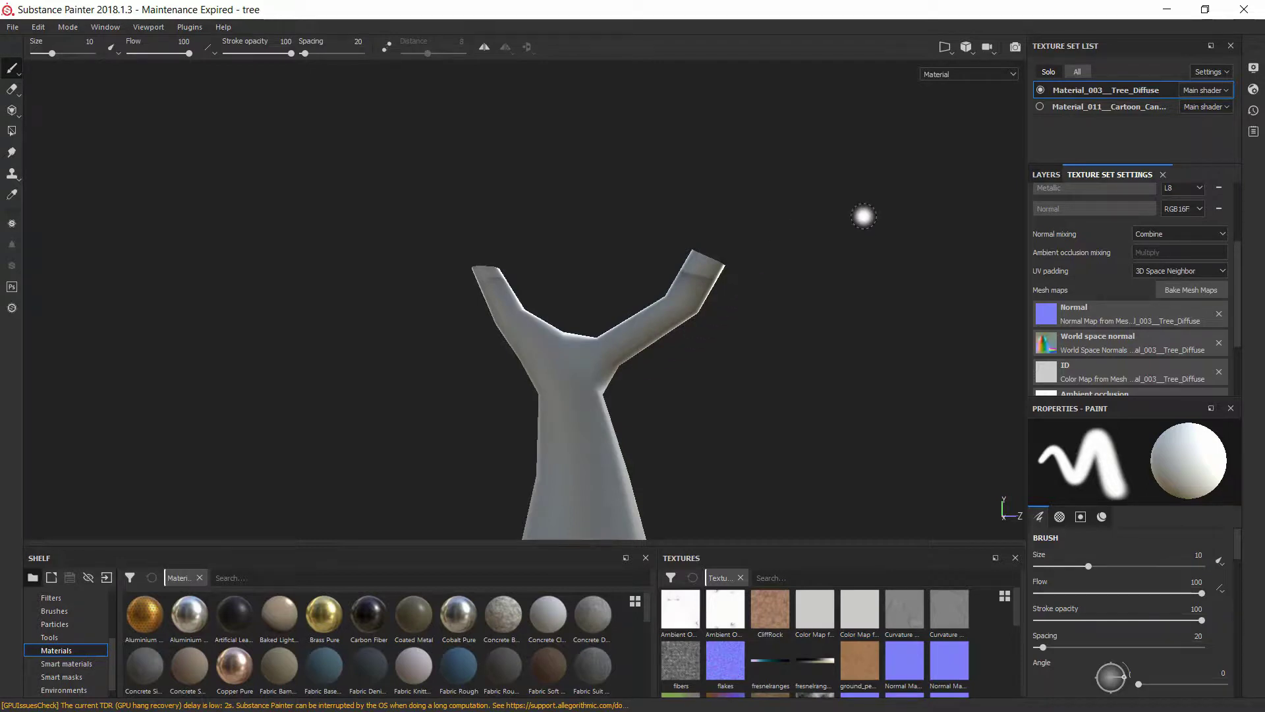
scroll(455, 658, down, 3)
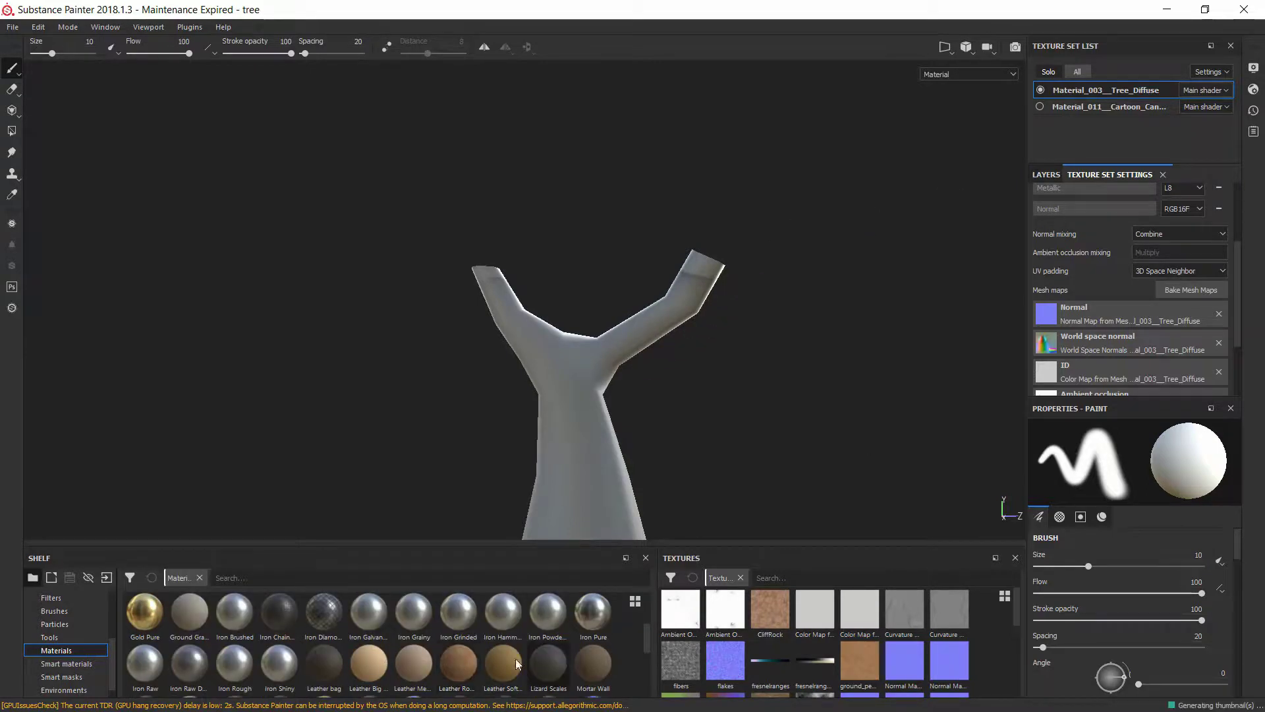
scroll(457, 663, down, 3)
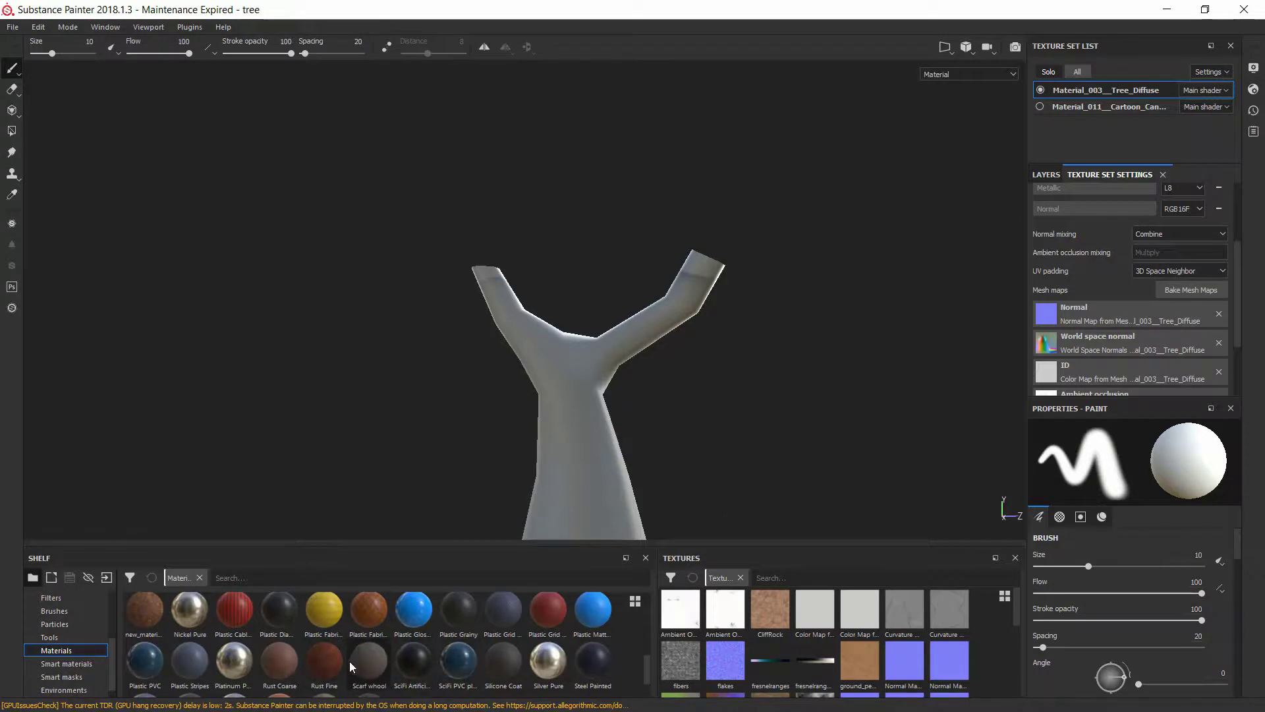
scroll(353, 658, down, 1)
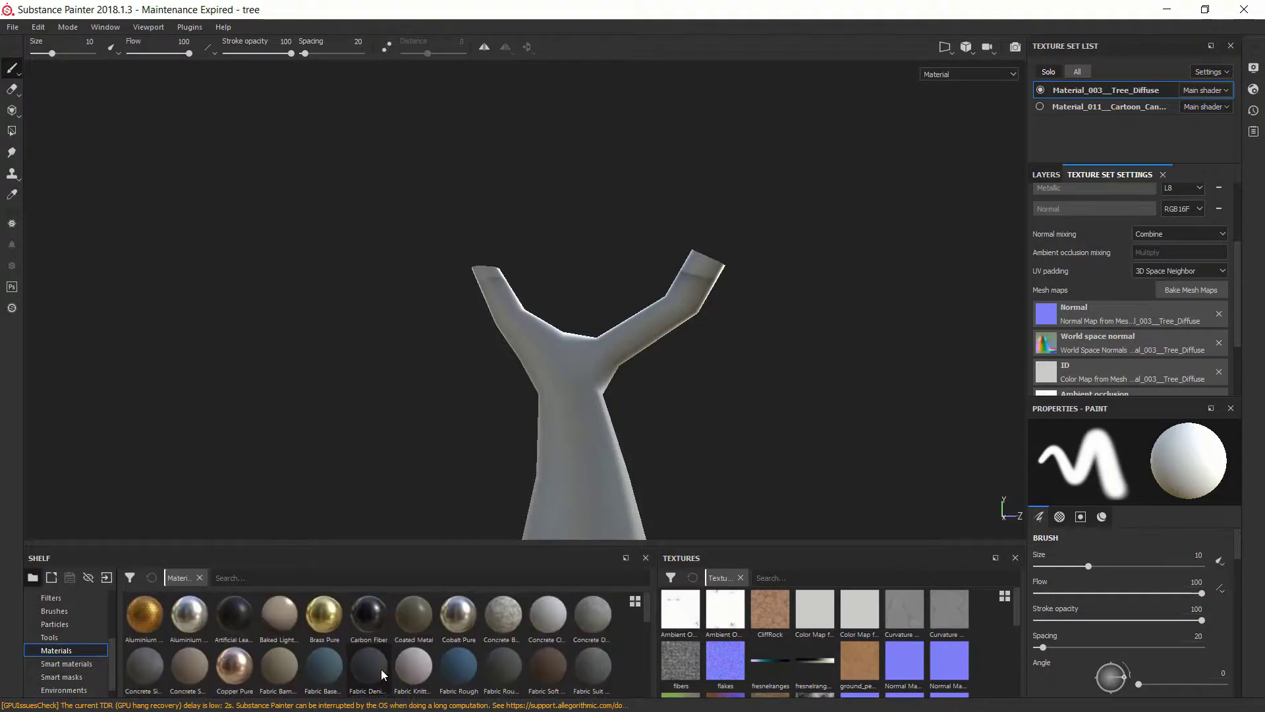
drag(319, 672, 594, 433)
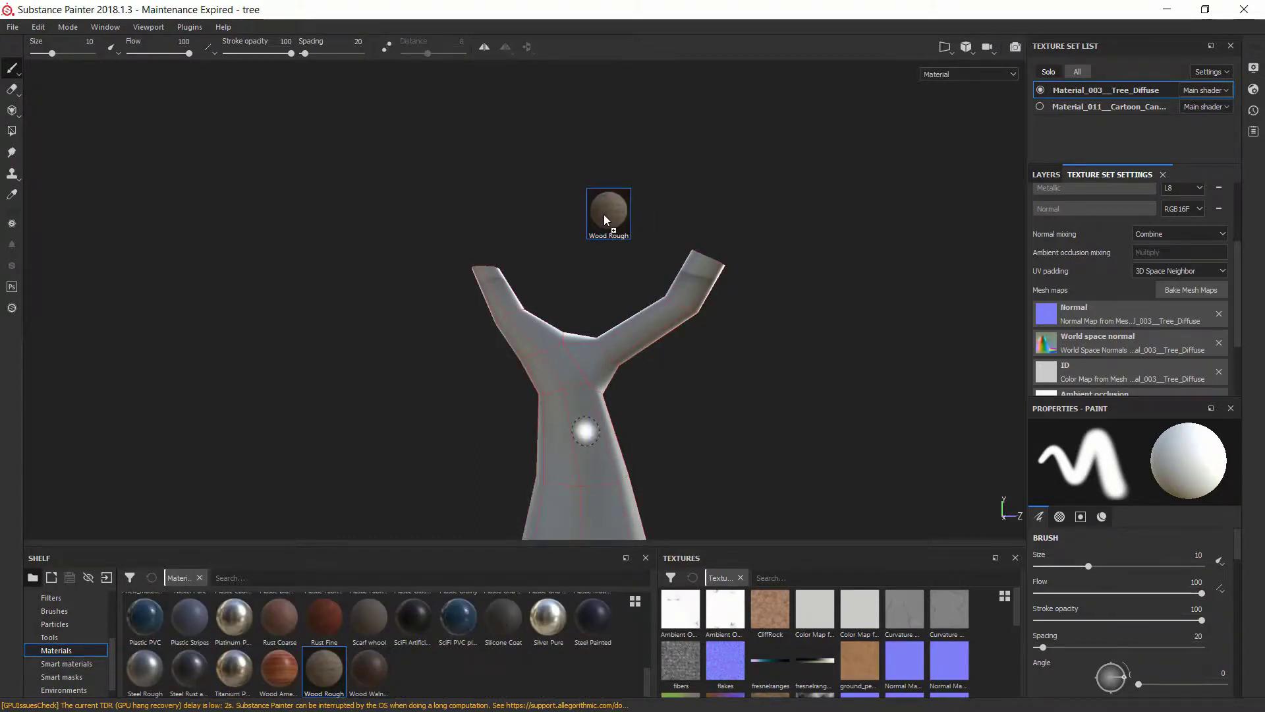
drag(604, 216, 604, 218)
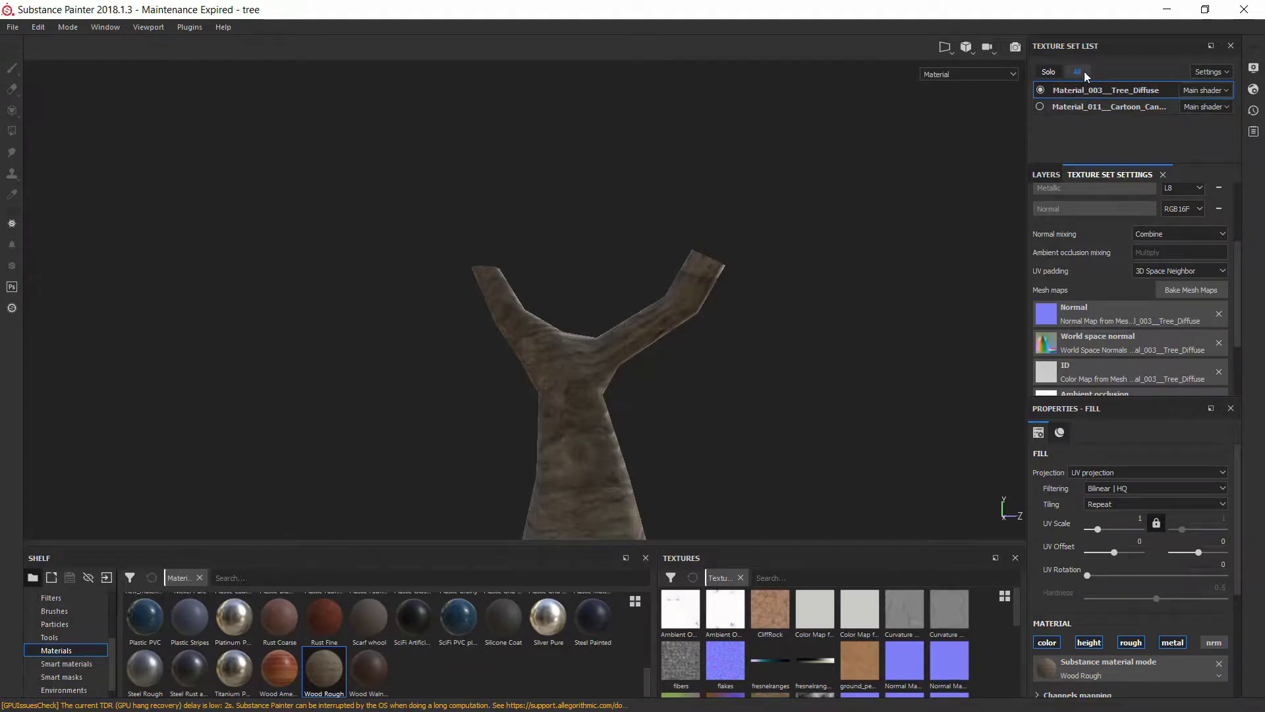
Move Layer 1 above the Wood Rough layer and set the wood's color to orange-brown (R 0.695, G 0.417, B 0.076).
click(1039, 175)
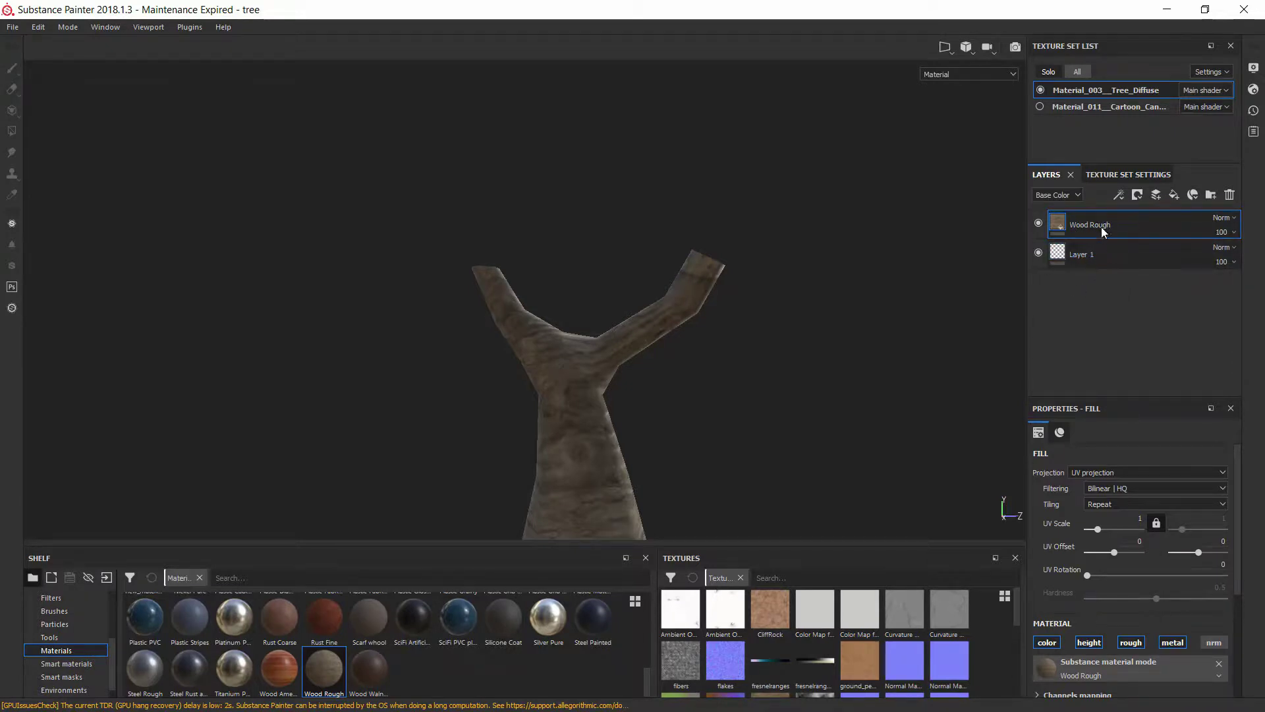
mouse_move(1093, 257)
mouse_down()
mouse_move(1106, 215)
mouse_move(1087, 221)
mouse_up()
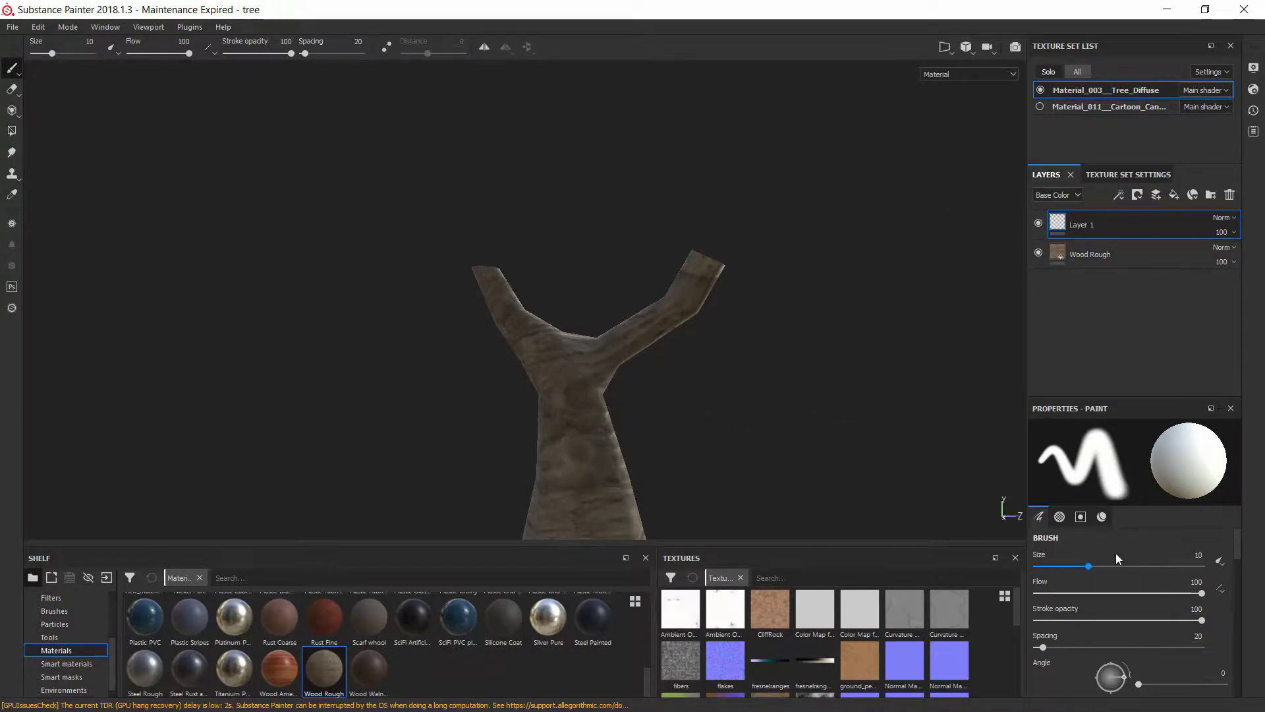
click(1125, 256)
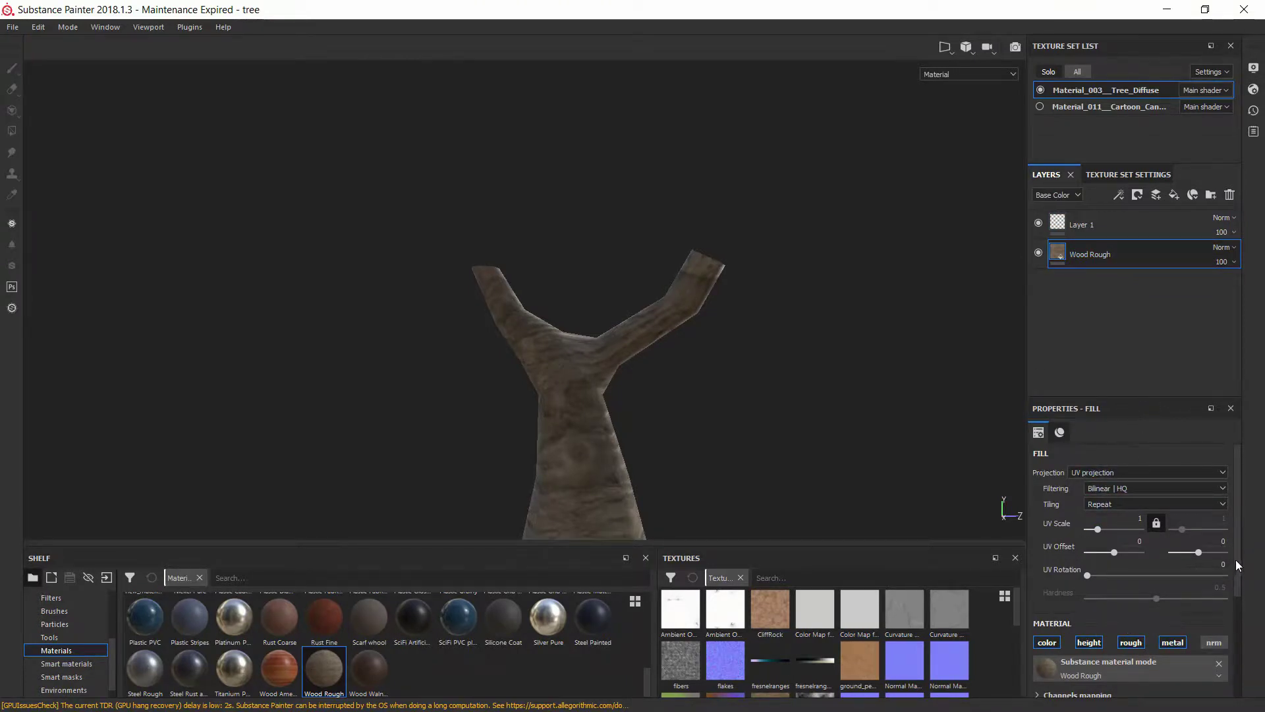
scroll(1233, 658, down, 3)
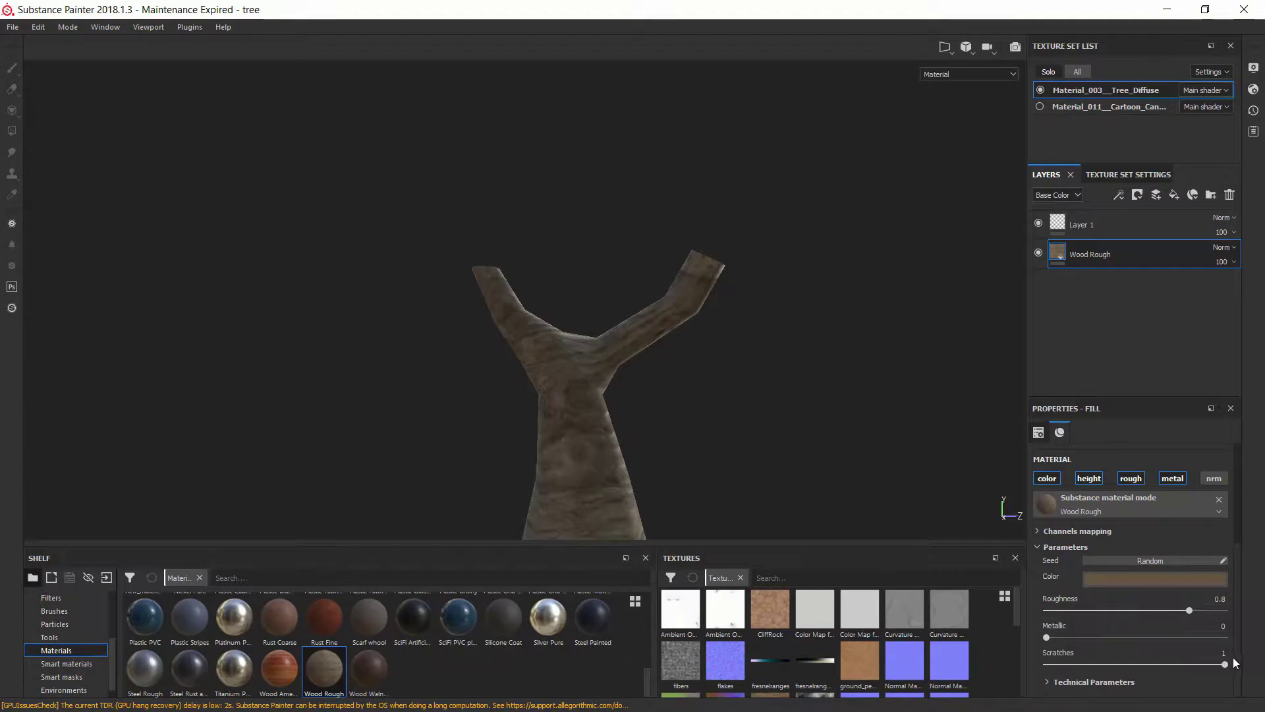
click(1133, 583)
drag(1150, 515, 1170, 478)
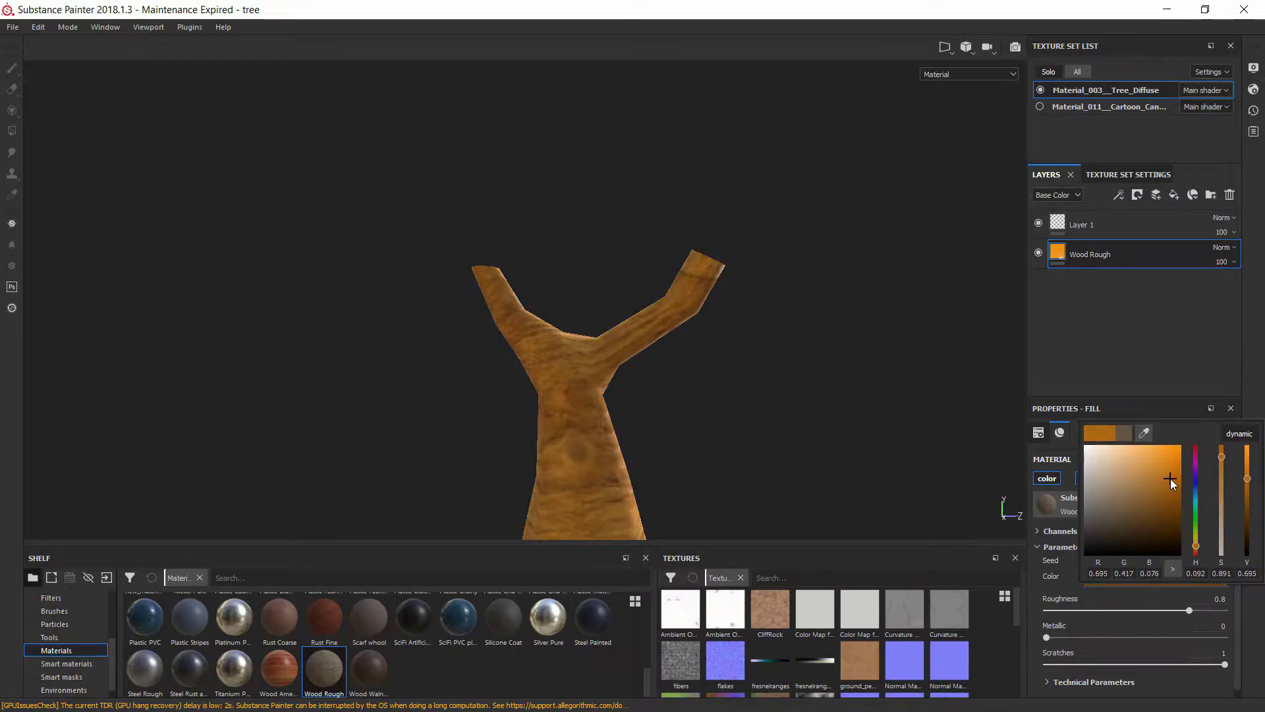
click(1132, 328)
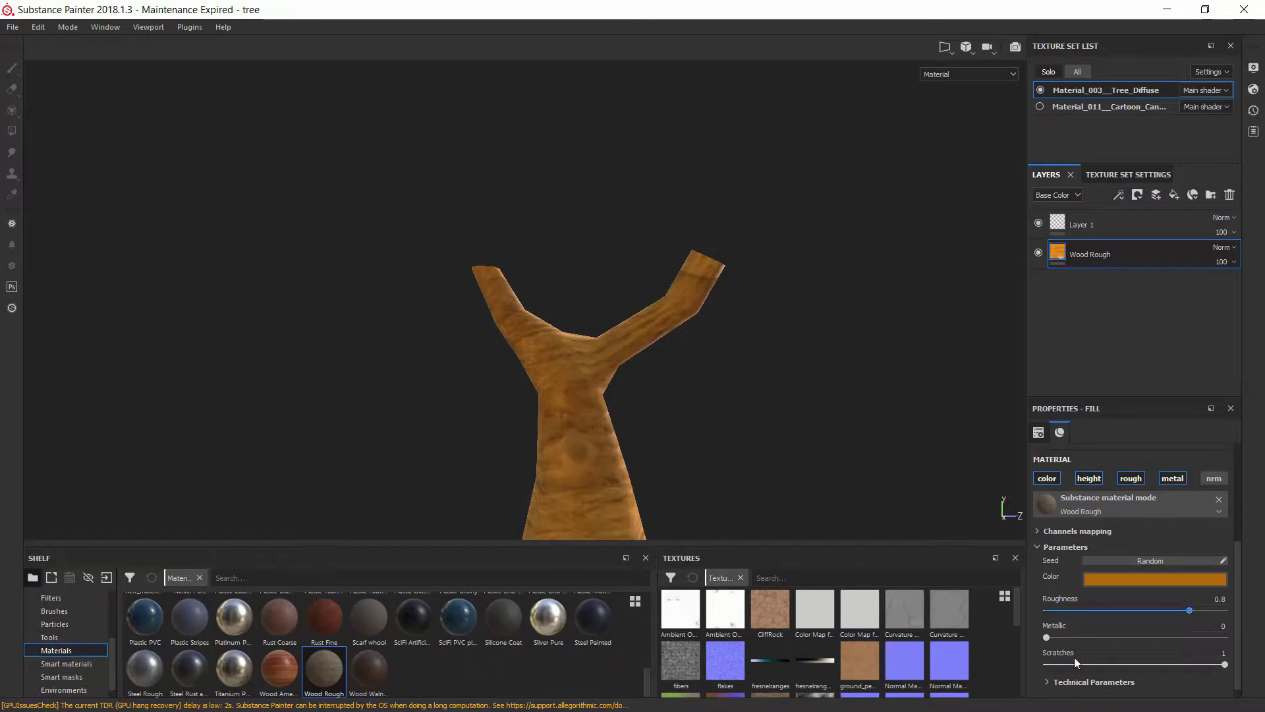
Set the Wood Rough fill's UV rotation to about 85.22 and its UV scale to about 3.05.
scroll(1120, 587, up, 3)
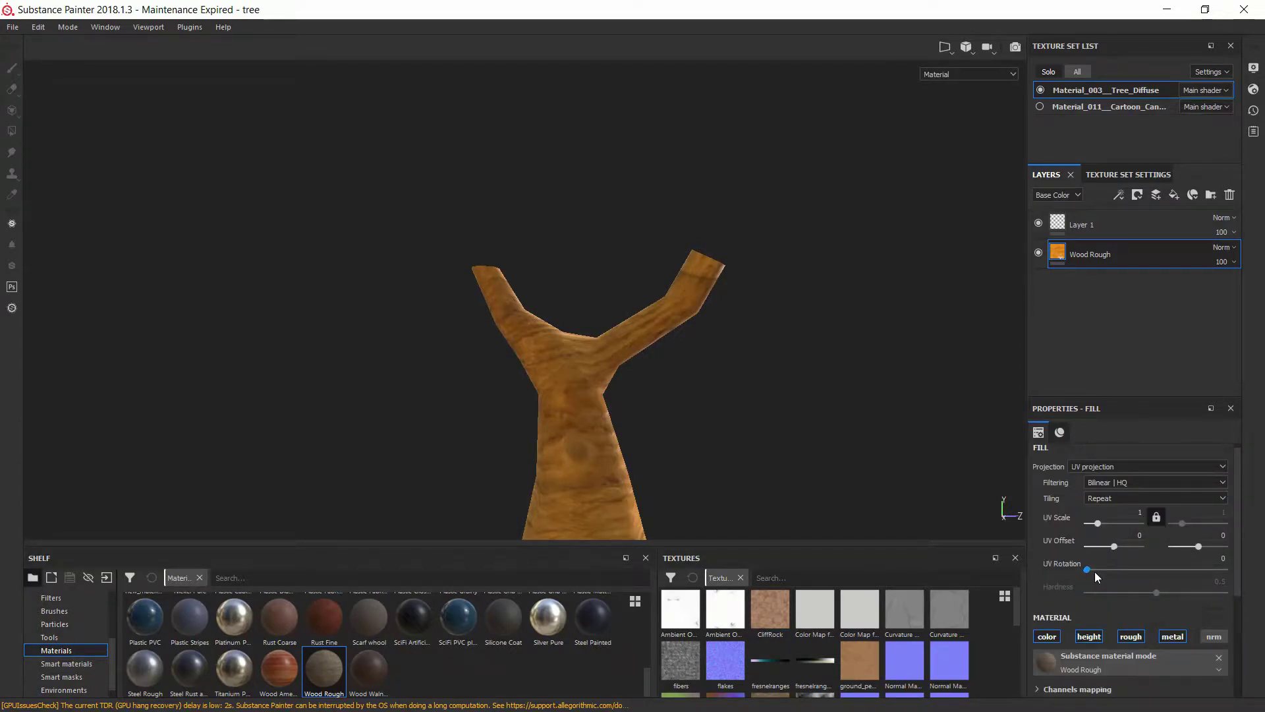
drag(1088, 569, 1120, 568)
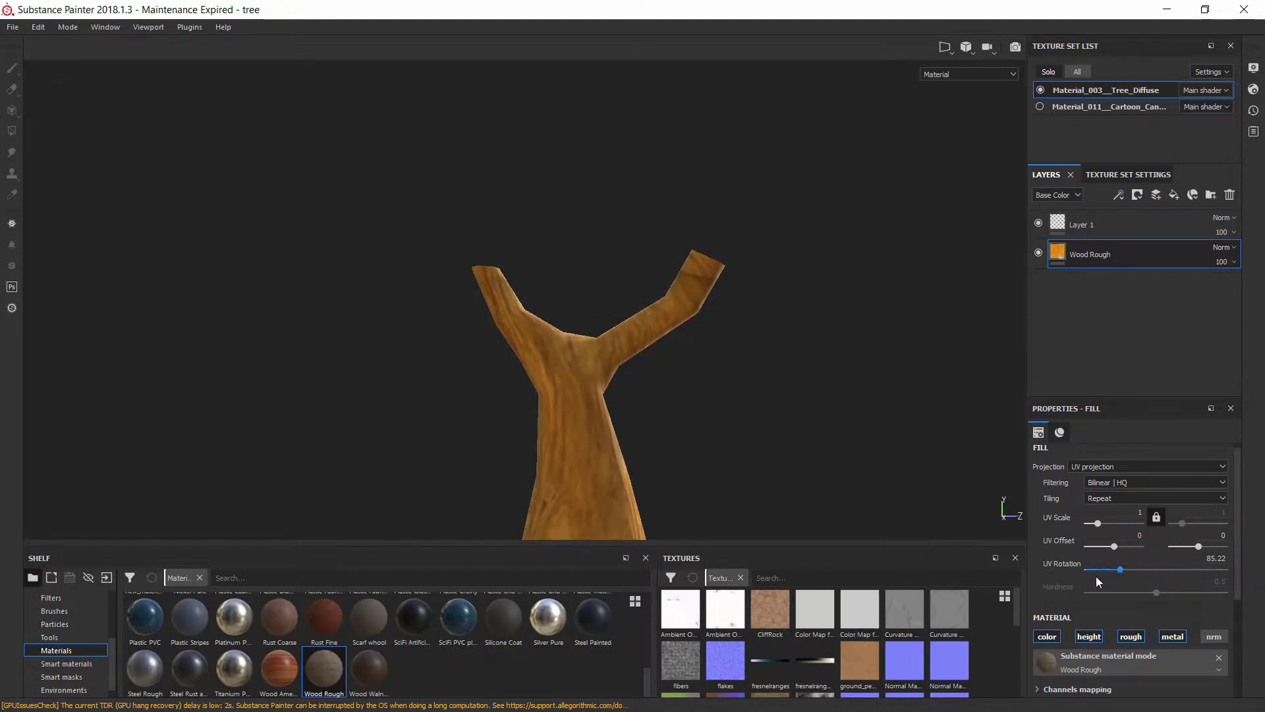
mouse_move(1100, 527)
mouse_down()
mouse_move(1089, 535)
mouse_move(1102, 533)
mouse_up()
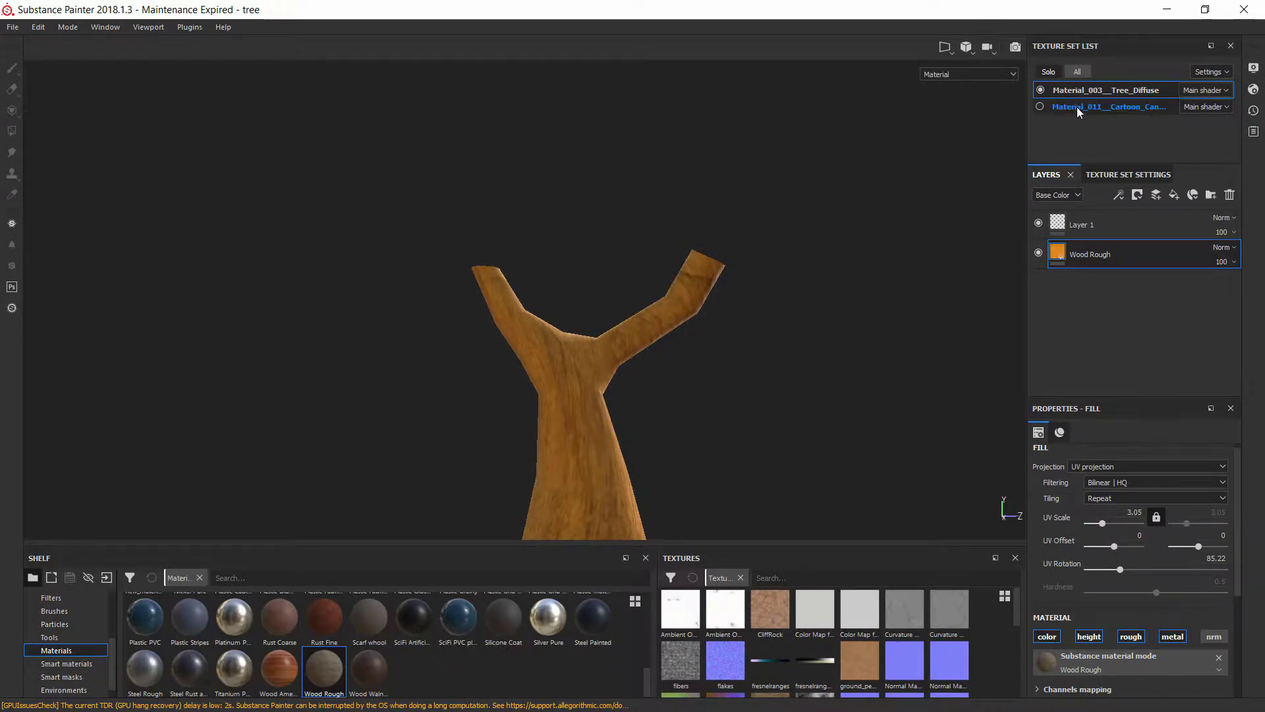
Switch to the cartoon canopy texture set and apply the Fabric Soft Denim material to the tree's canopy.
click(1045, 106)
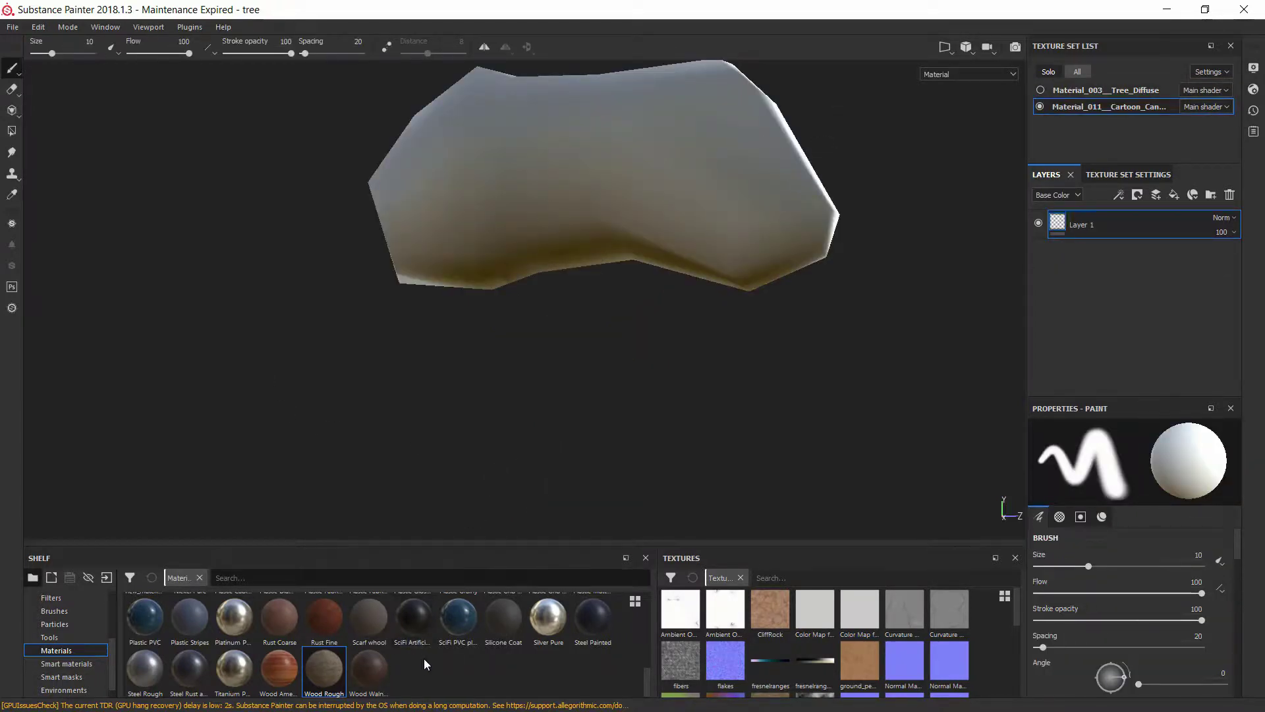
scroll(422, 667, up, 5)
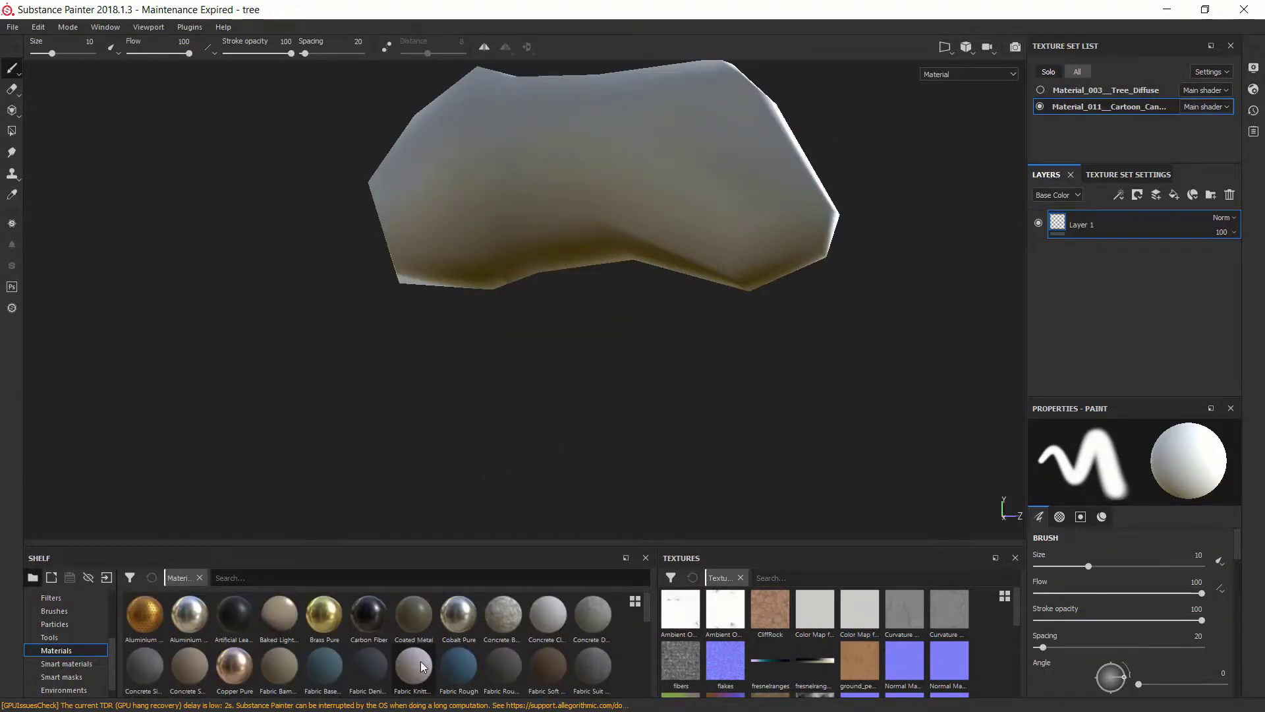
scroll(420, 661, down, 5)
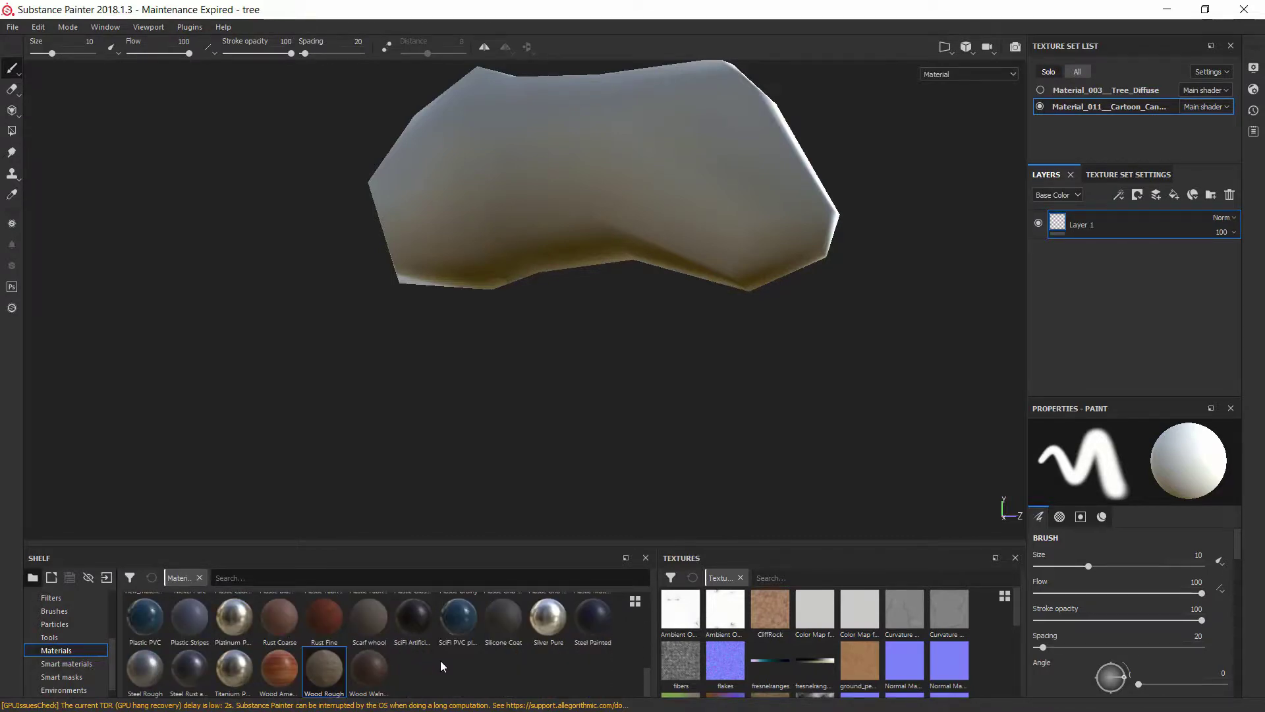
scroll(440, 660, up, 5)
scroll(440, 660, down, 2)
scroll(440, 660, up, 2)
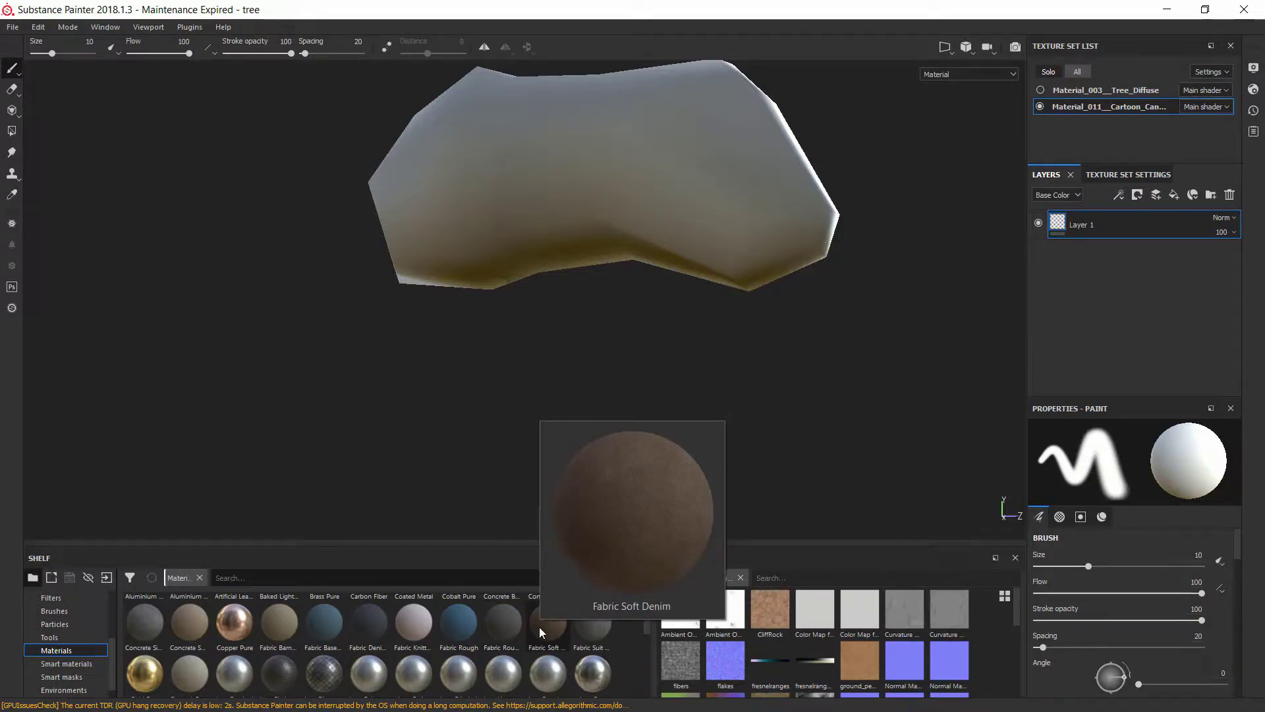
drag(539, 627, 608, 236)
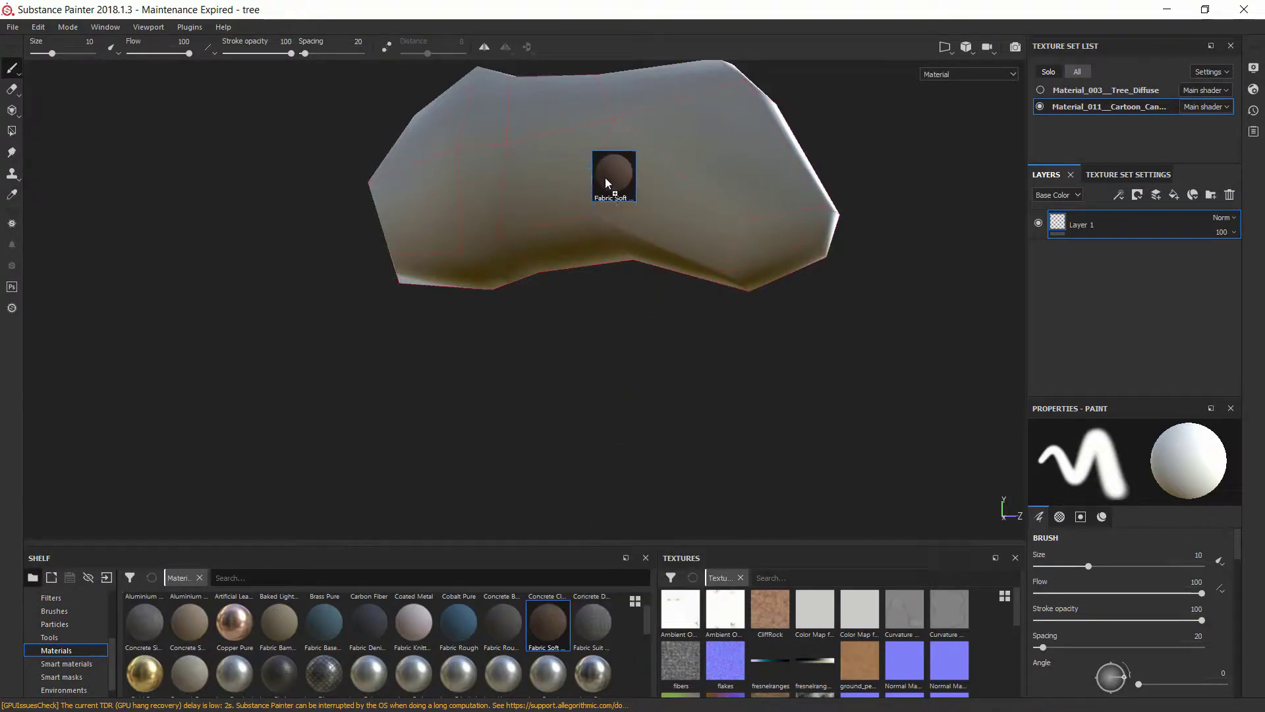
drag(605, 177, 606, 175)
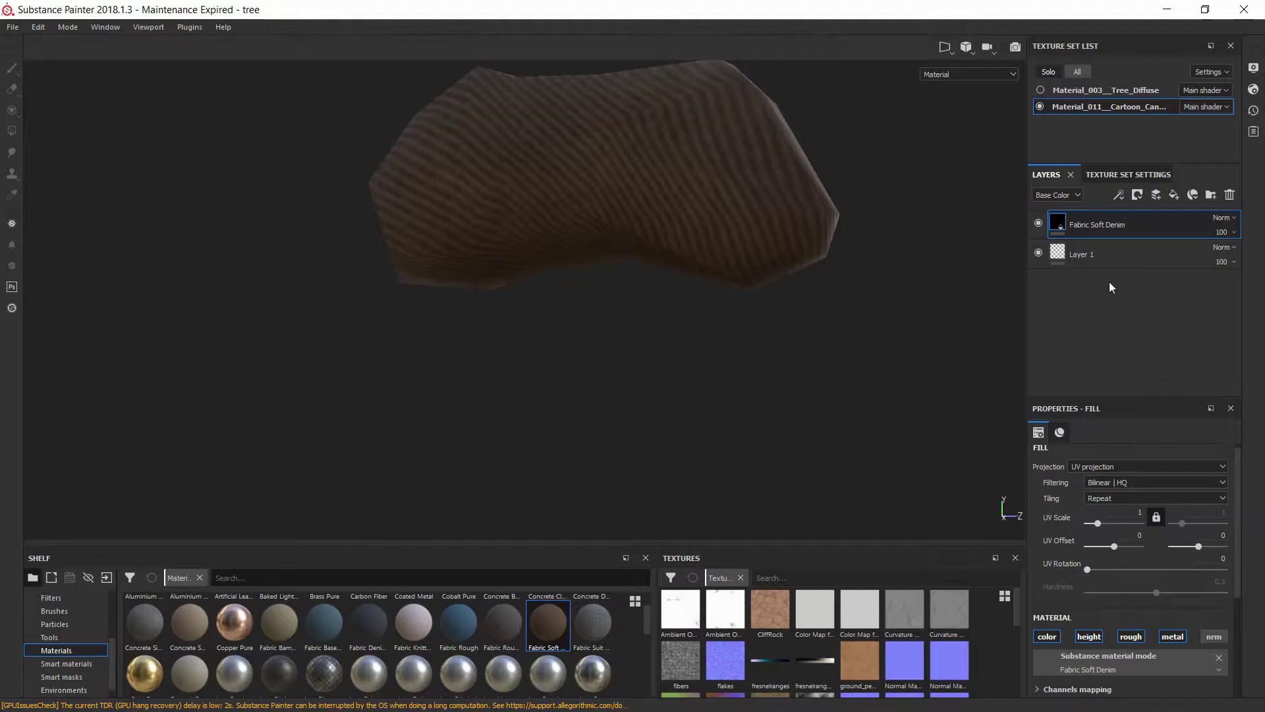
Set the canopy's denim color to bright green (R 0.000, G 1.000, B 0.263).
scroll(1128, 528, down, 5)
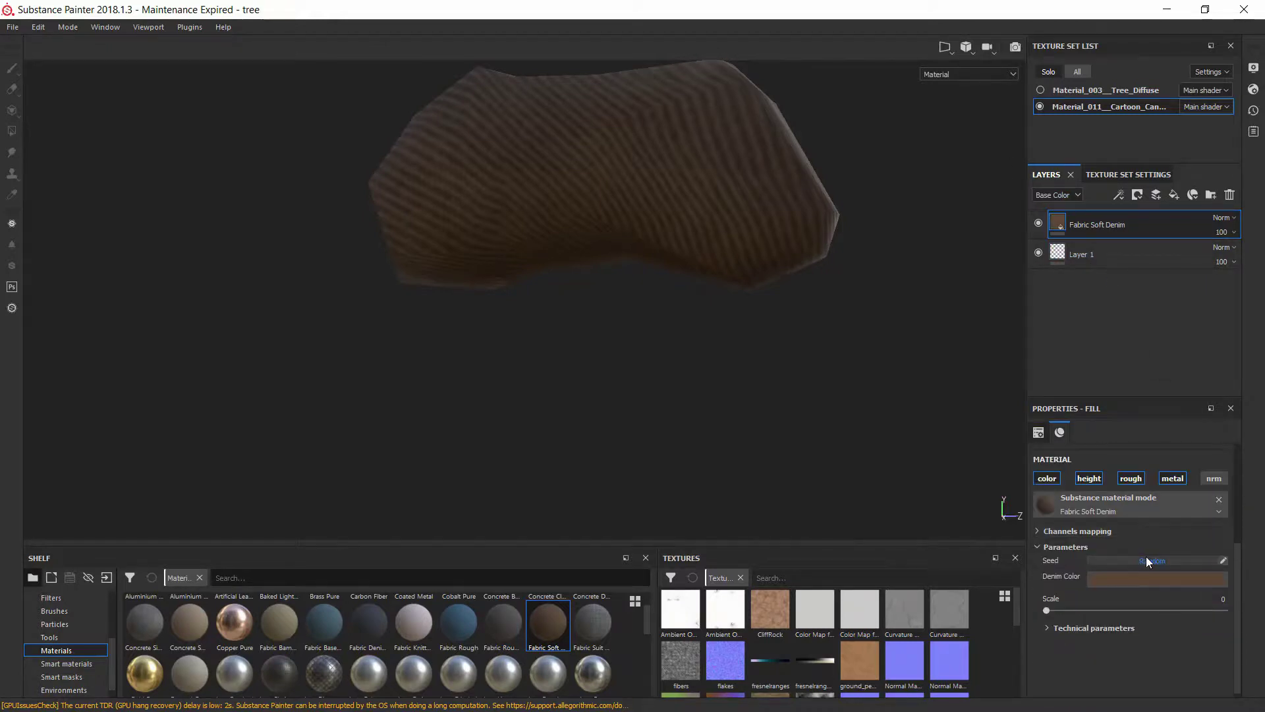
click(1160, 573)
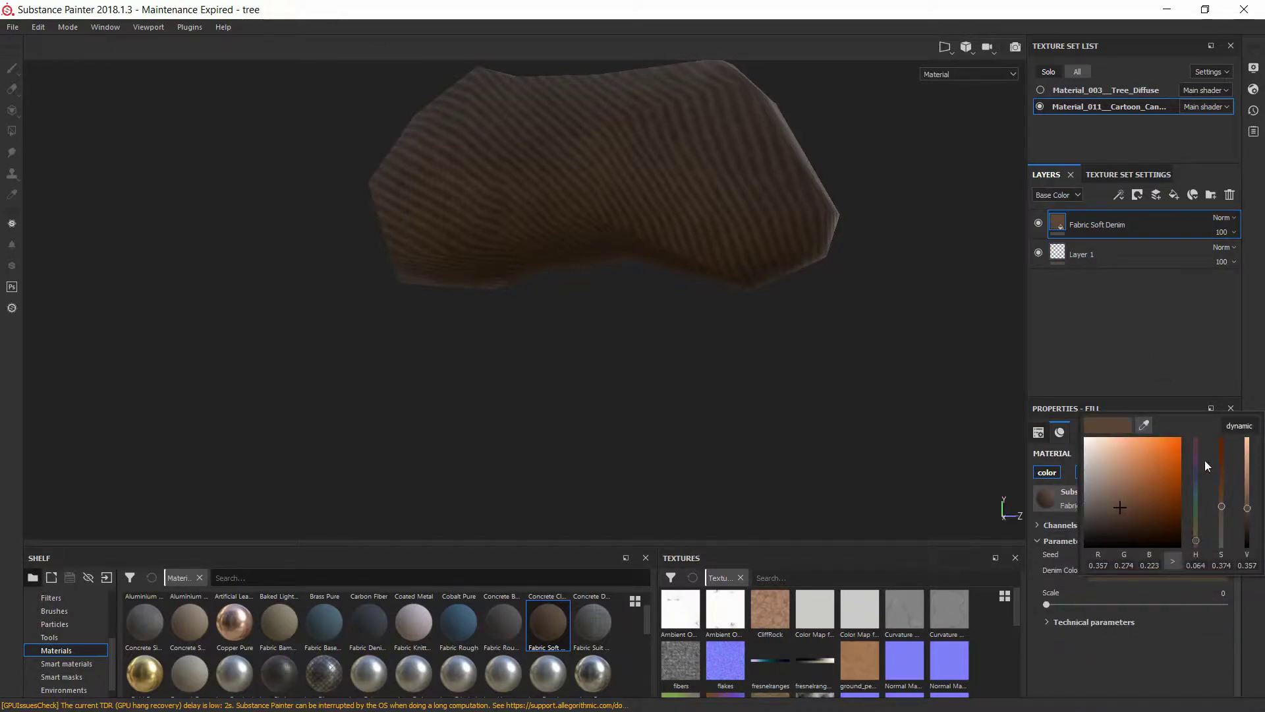
mouse_move(1198, 512)
mouse_down()
mouse_move(1199, 488)
mouse_move(1201, 505)
mouse_up()
drag(1168, 461, 1188, 427)
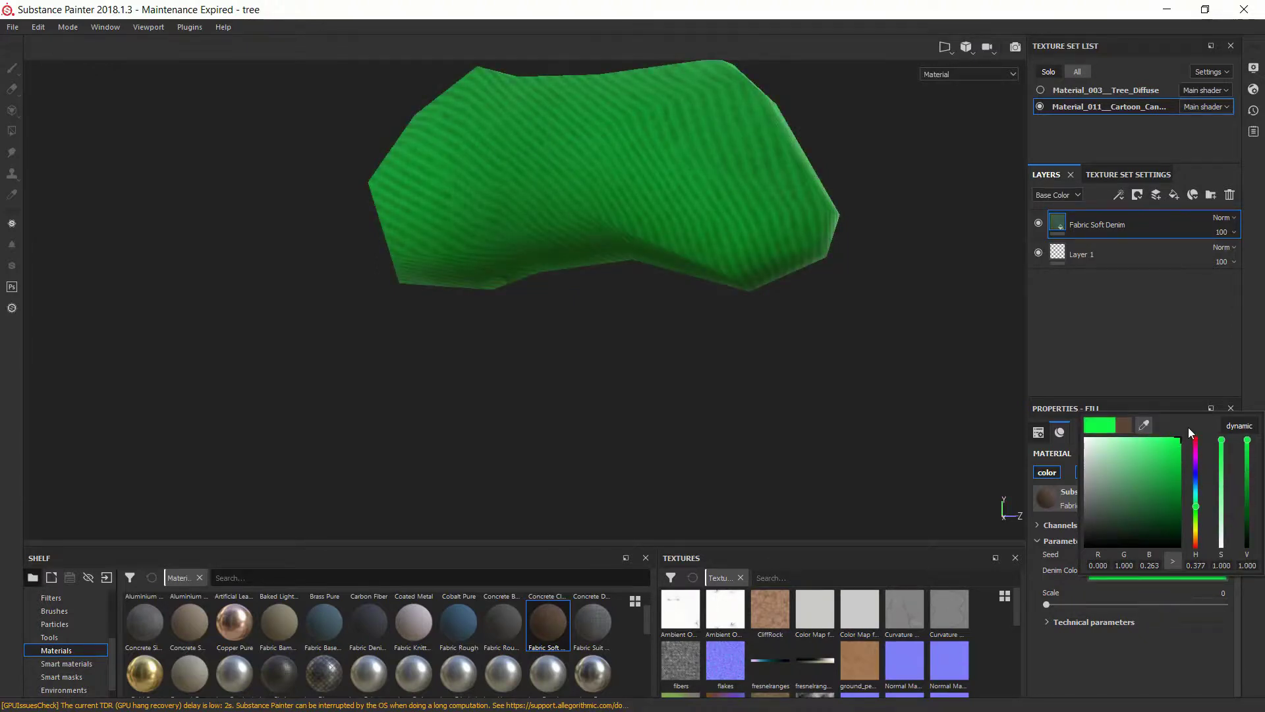
click(1151, 301)
Move Layer 1 above the Fabric Soft Denim layer and set the denim fill's UV scale to 0.7.
click(1080, 255)
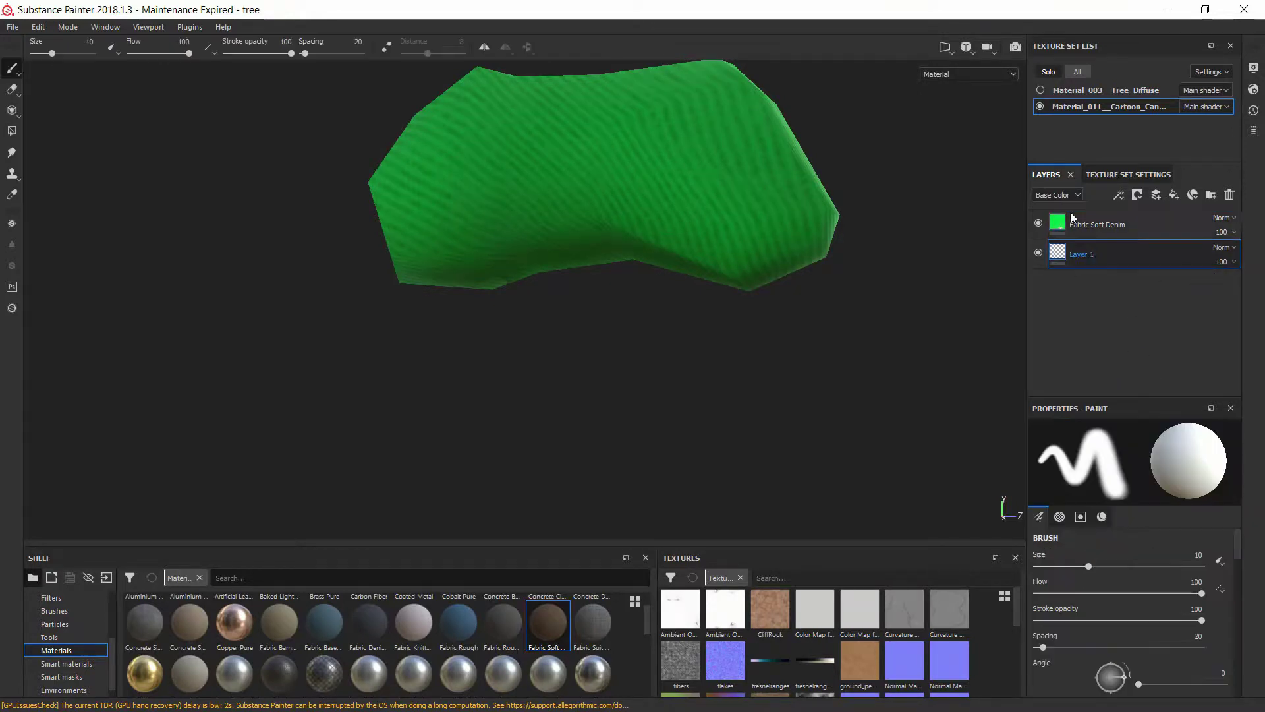
drag(1072, 217, 1087, 217)
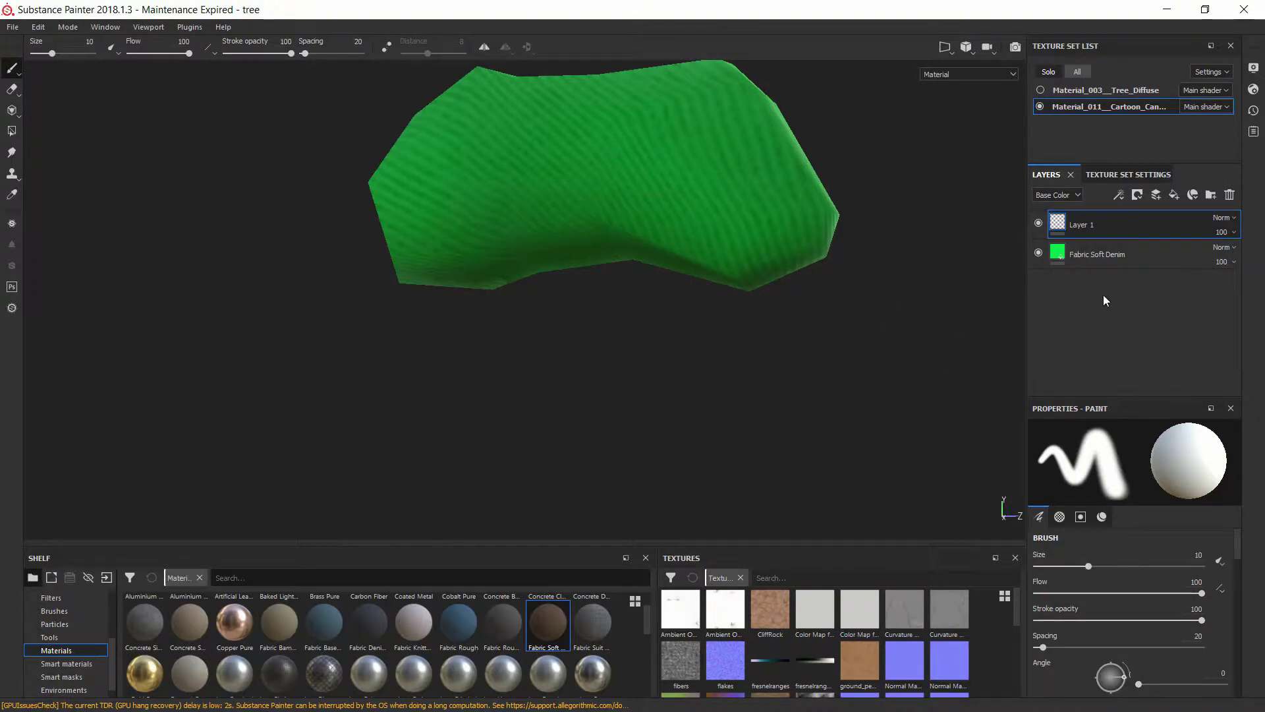
click(1098, 252)
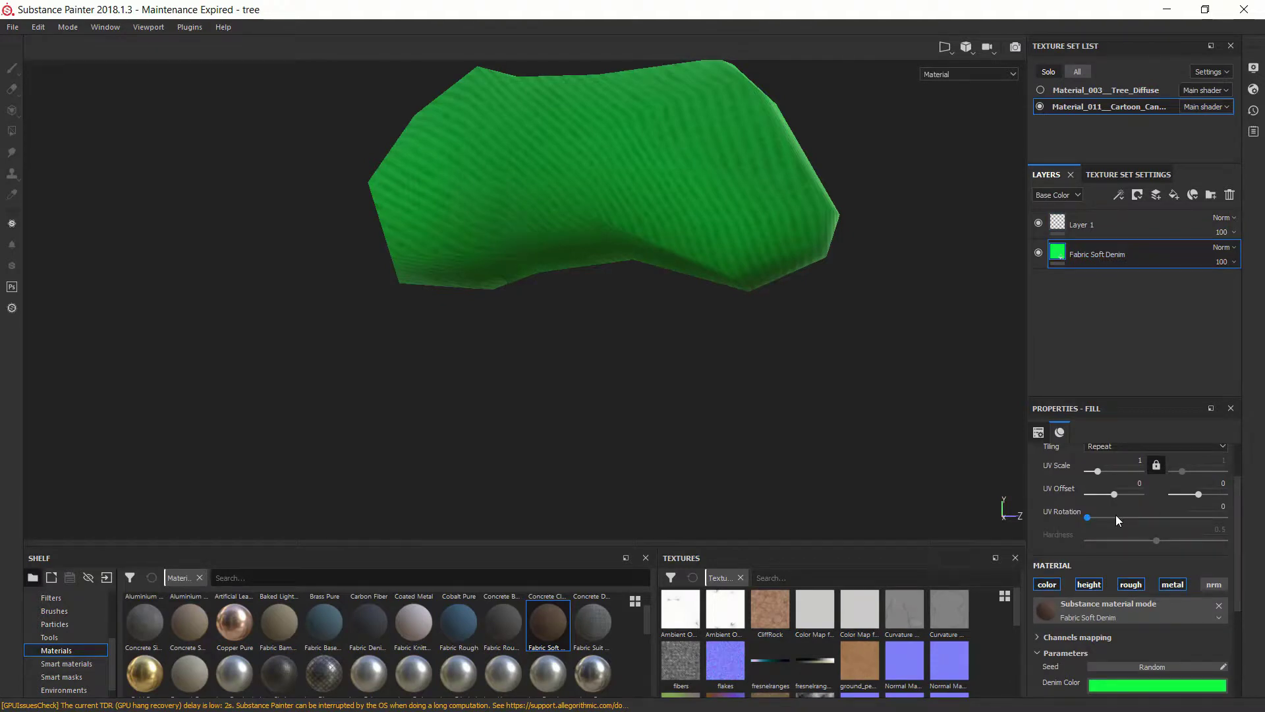
scroll(1125, 513, up, 3)
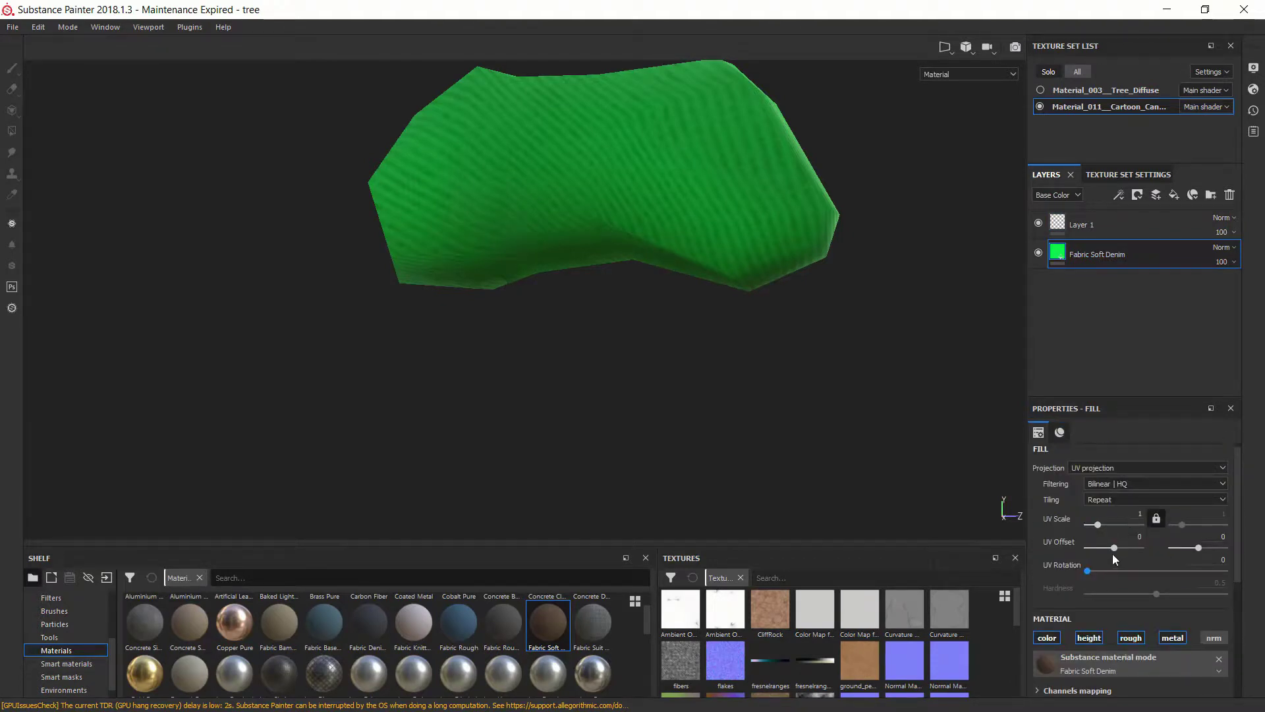
drag(1097, 523, 1097, 538)
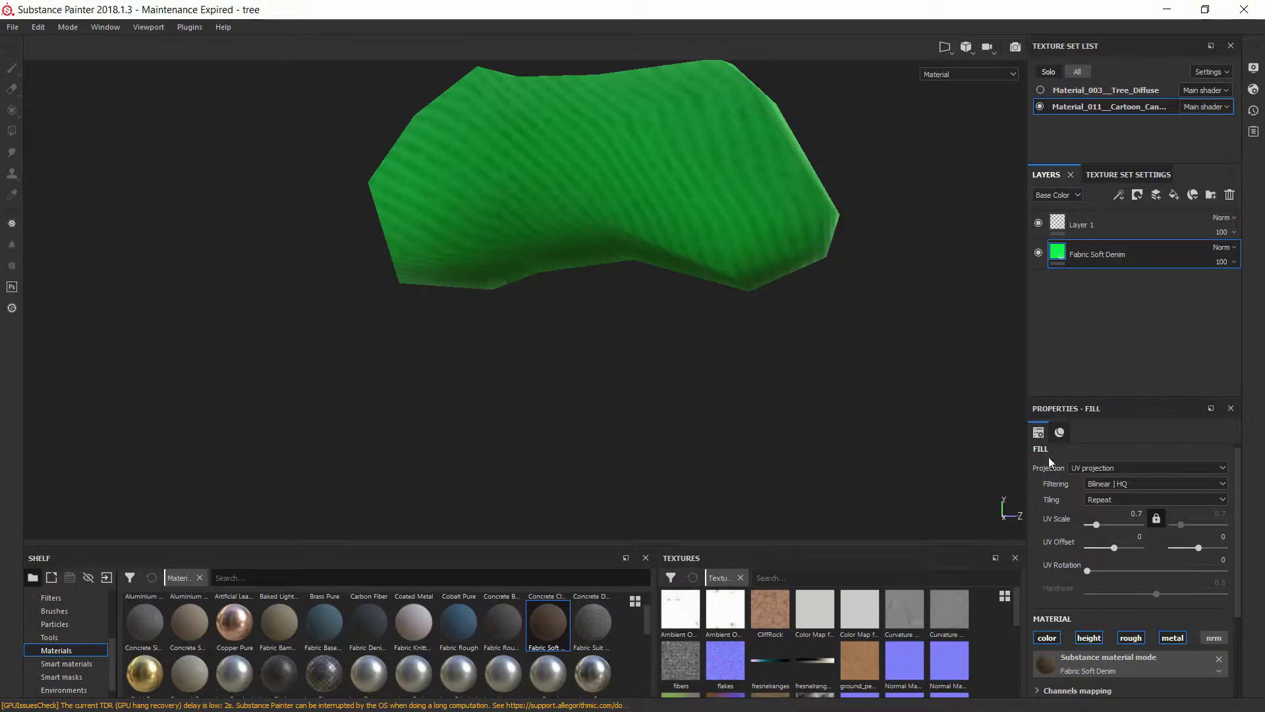
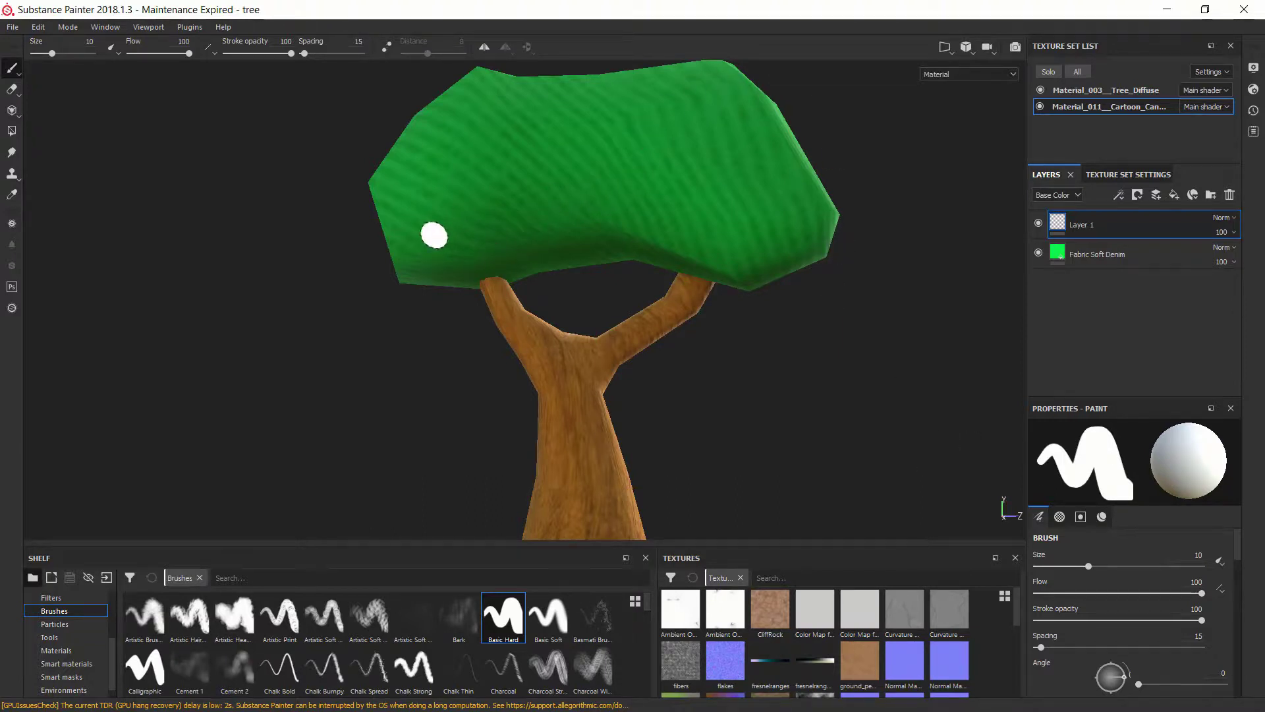
Paint one dot low on the canopy with the size 10 Basic Hard brush, and set the brush's base color to red.
click(436, 229)
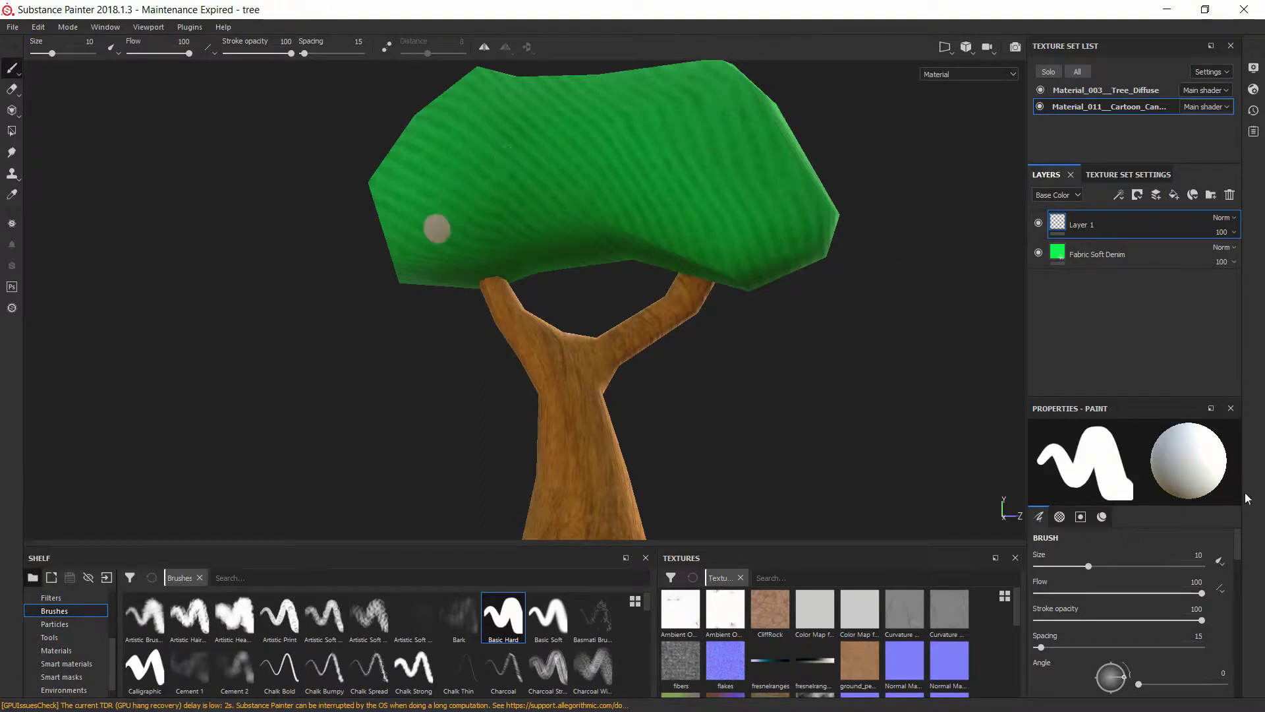
scroll(1230, 593, down, 5)
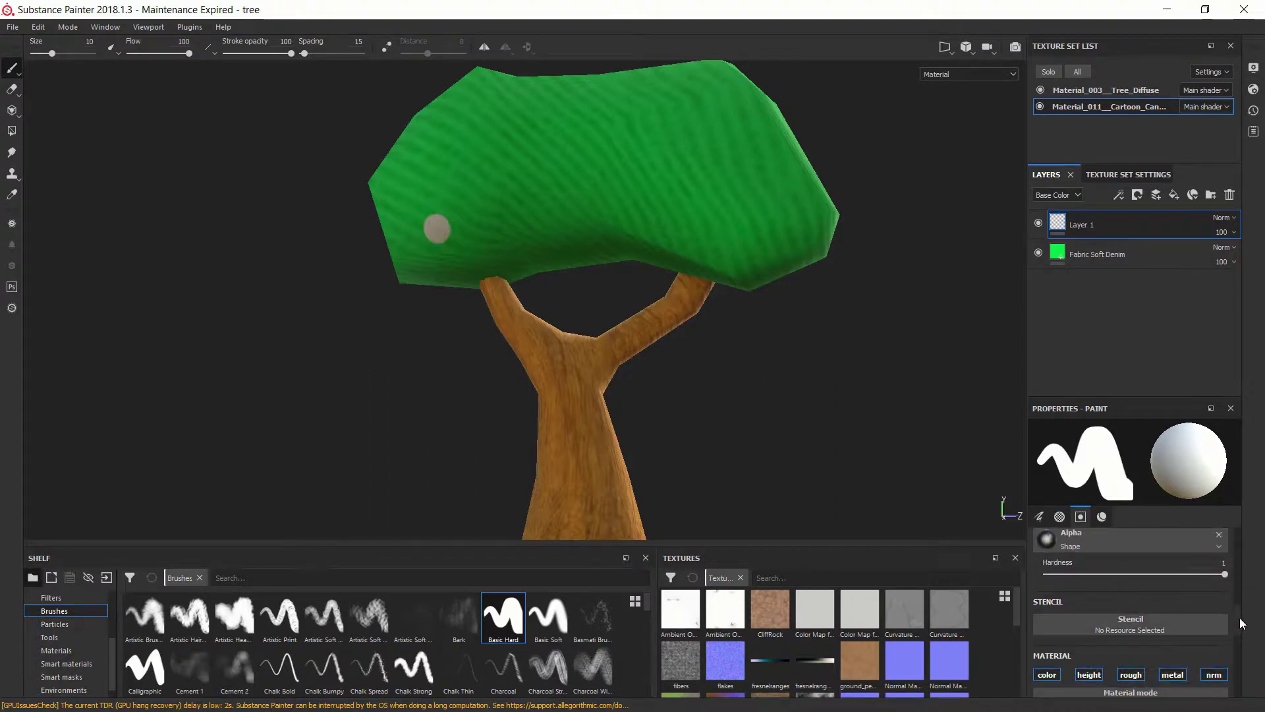
scroll(1242, 623, down, 3)
click(1160, 601)
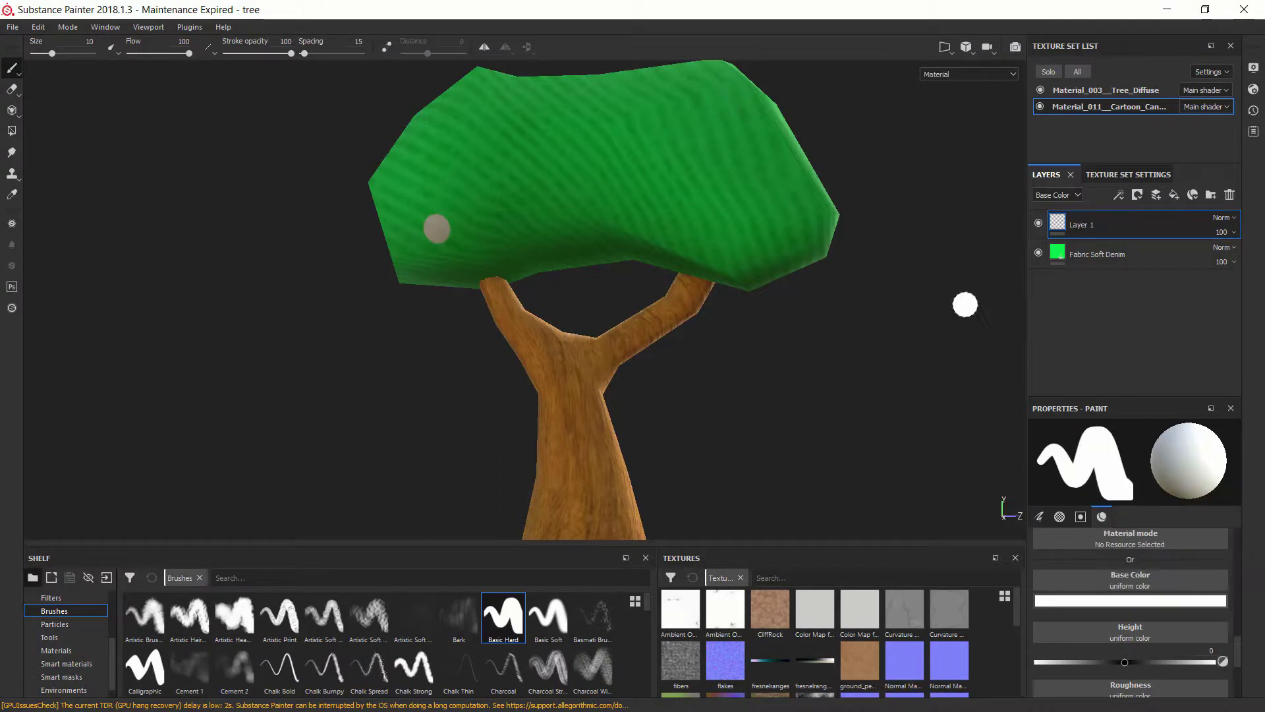
scroll(1154, 557, down, 2)
scroll(1160, 561, up, 2)
scroll(1160, 560, up, 1)
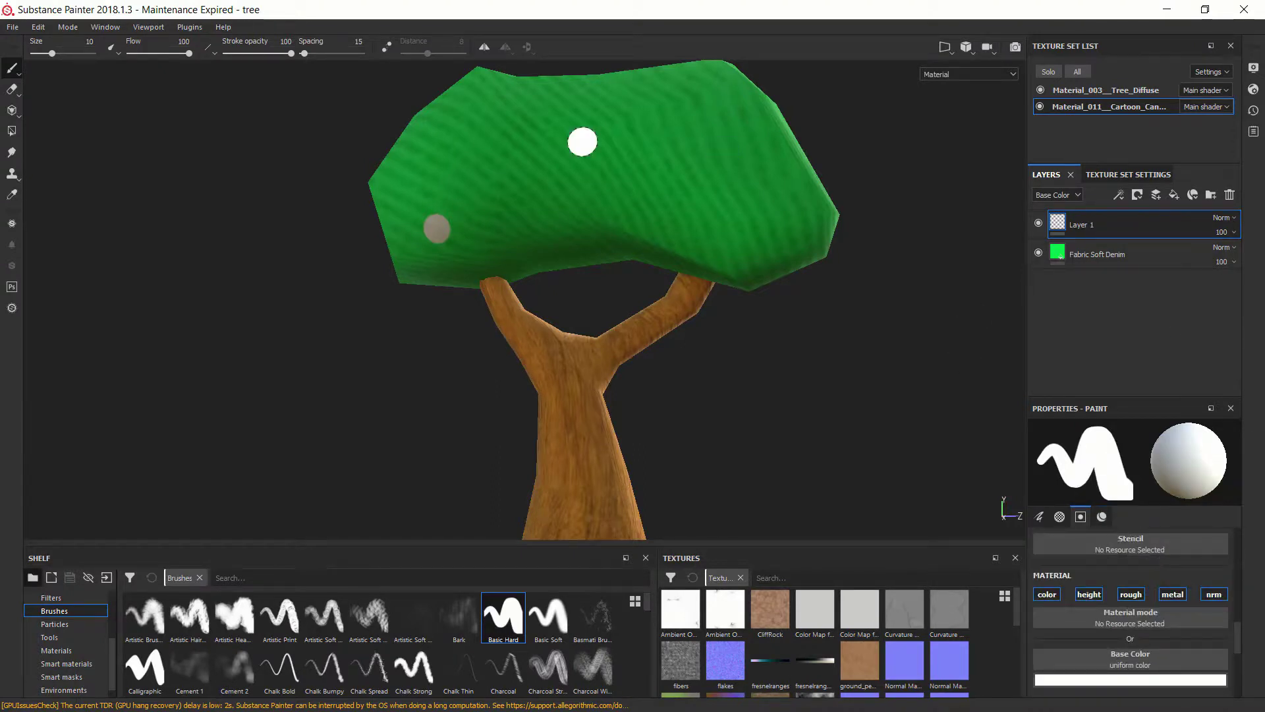
click(1158, 680)
click(1181, 557)
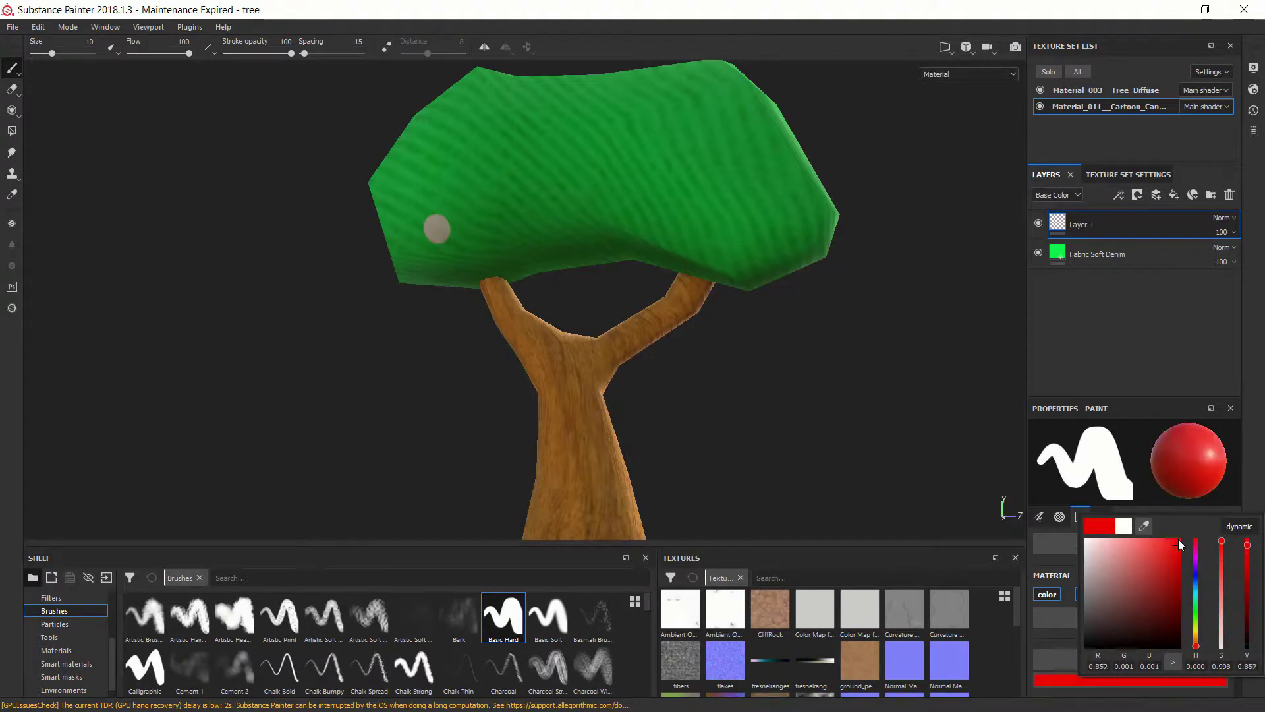
Undo the grey dot and paint six red dots spread across the near side of the canopy.
click(664, 245)
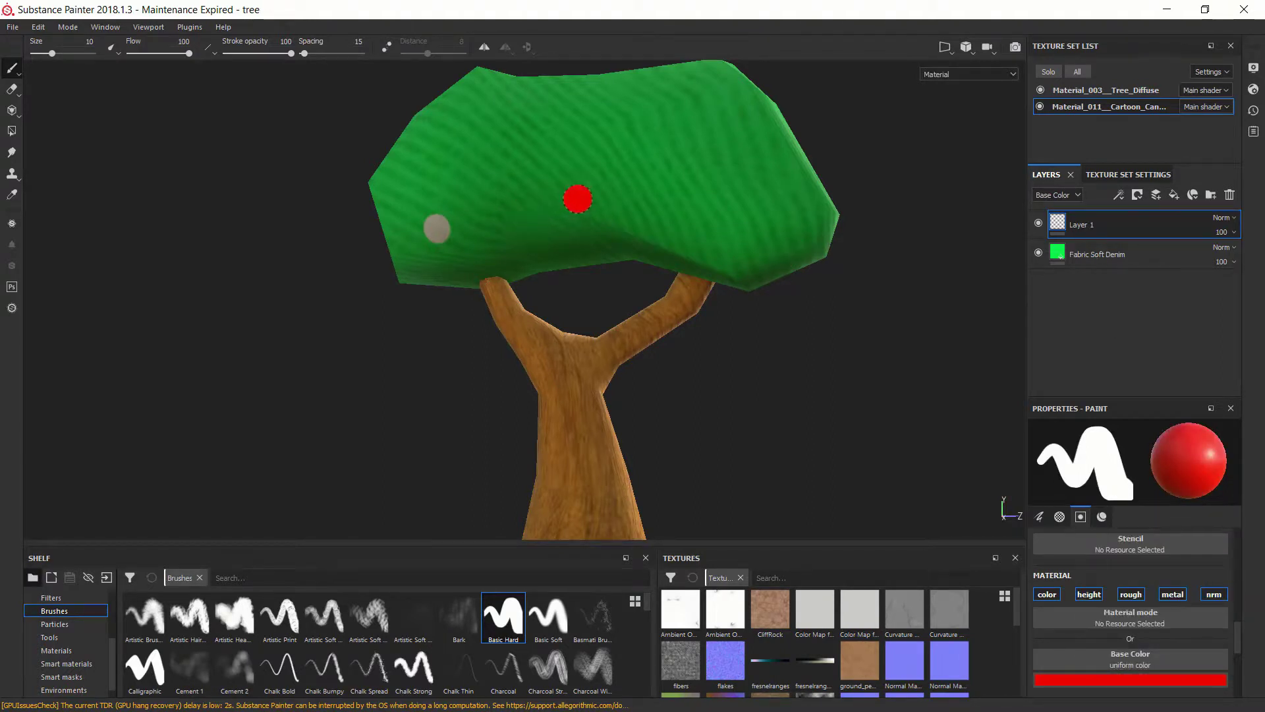
key(ctrl+z)
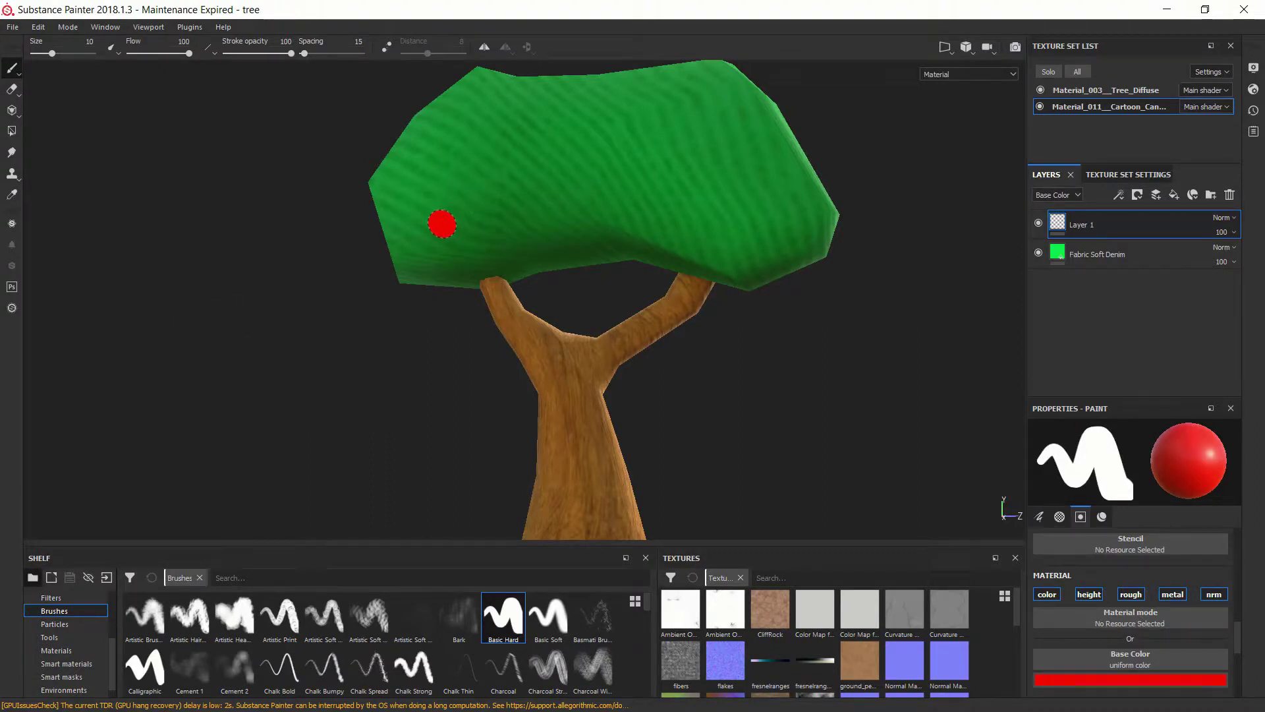
click(442, 224)
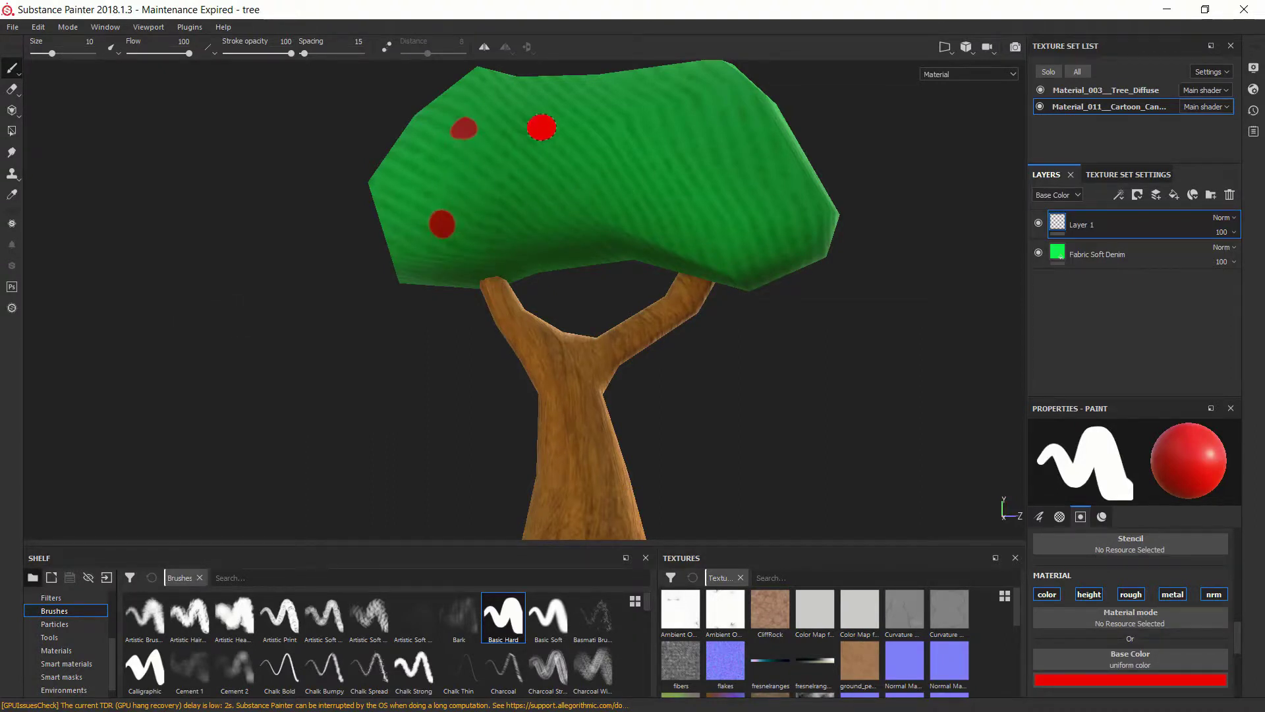
click(572, 114)
click(559, 190)
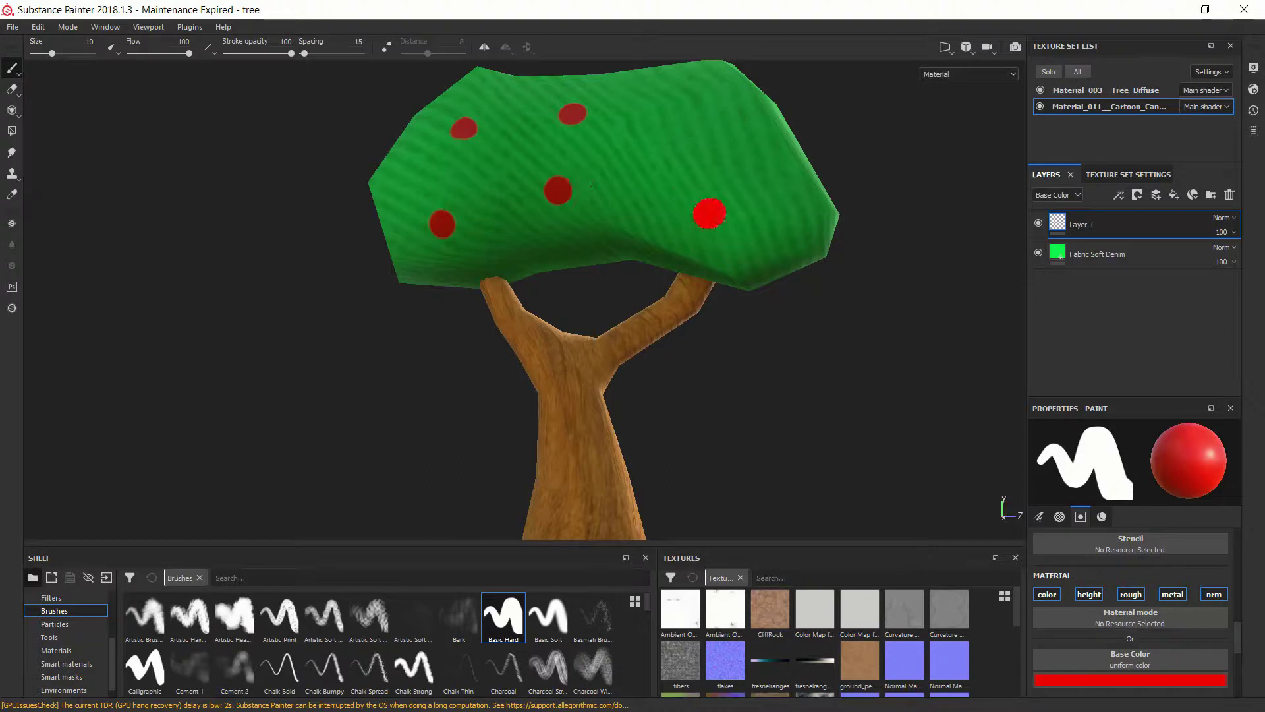
click(713, 213)
click(705, 123)
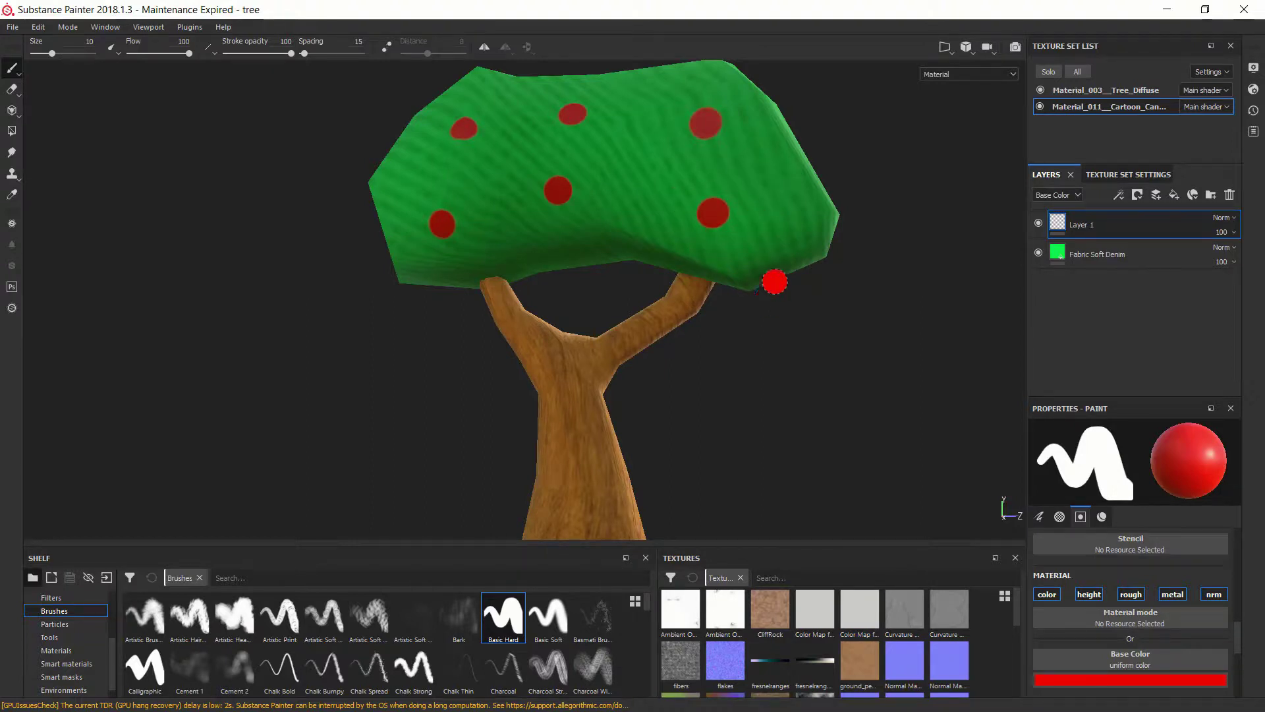
Paint seven red dots spread across the brightly lit opposite side of the canopy.
mouse_move(780, 313)
alt+mouse_down()
mouse_move(691, 356)
mouse_move(187, 444)
mouse_move(517, 303)
mouse_move(508, 276)
mouse_move(420, 233)
alt+mouse_up()
click(419, 205)
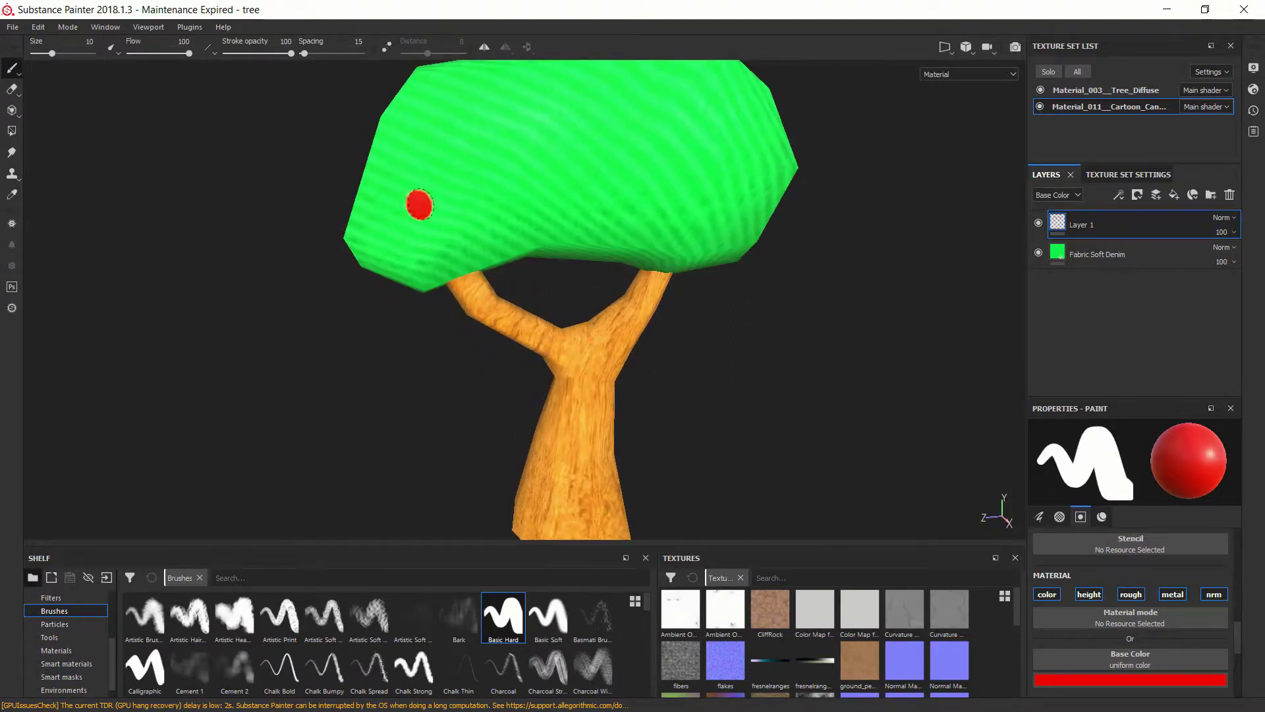
click(458, 110)
click(606, 104)
click(713, 105)
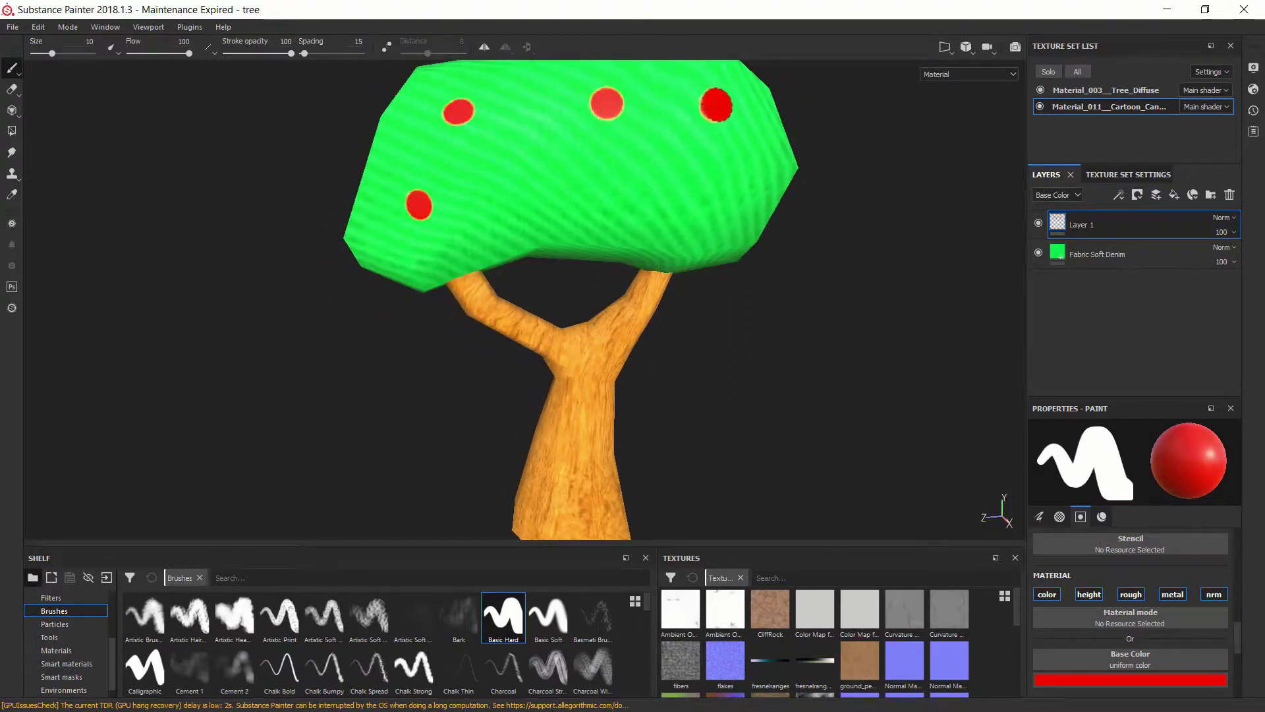
click(736, 178)
click(626, 211)
click(528, 195)
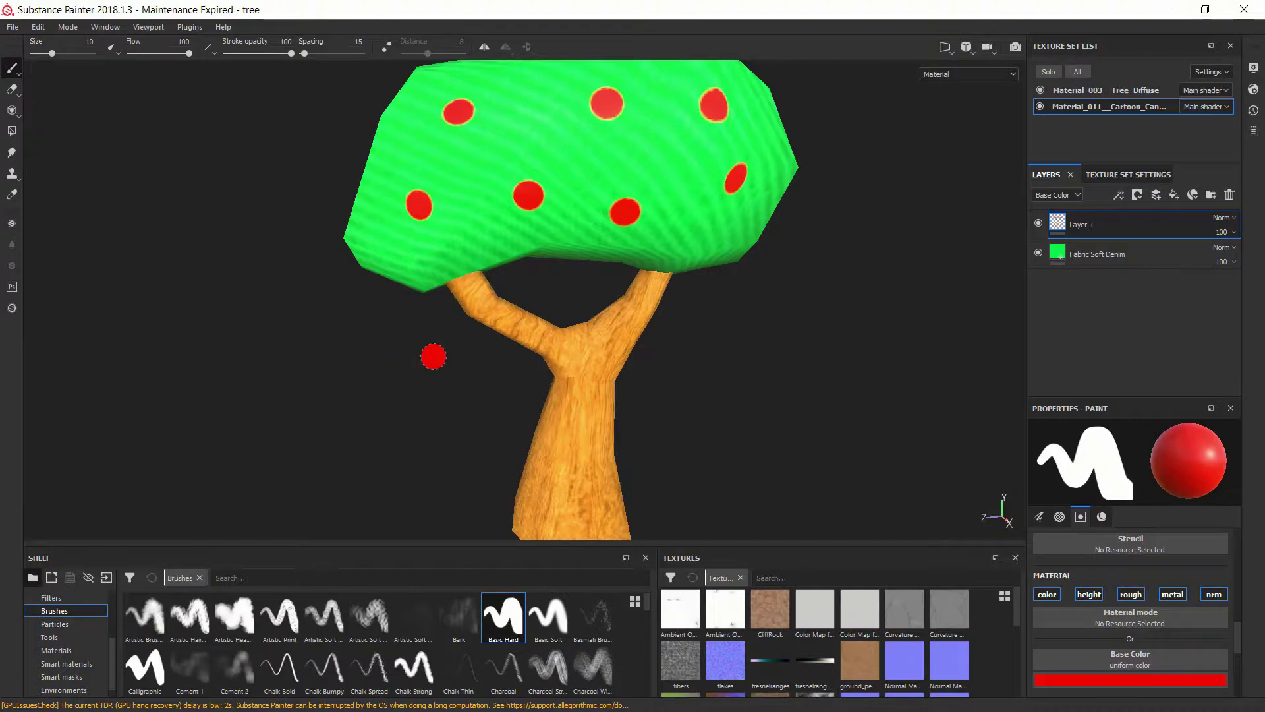
Try to paint the Circle Bump hard surface on the shaded side of the canopy.
mouse_move(402, 368)
alt+mouse_down()
mouse_move(582, 395)
mouse_move(307, 407)
mouse_move(446, 395)
mouse_move(712, 413)
alt+mouse_up()
alt+right_drag(711, 412, 556, 370)
alt+drag(556, 370, 621, 336)
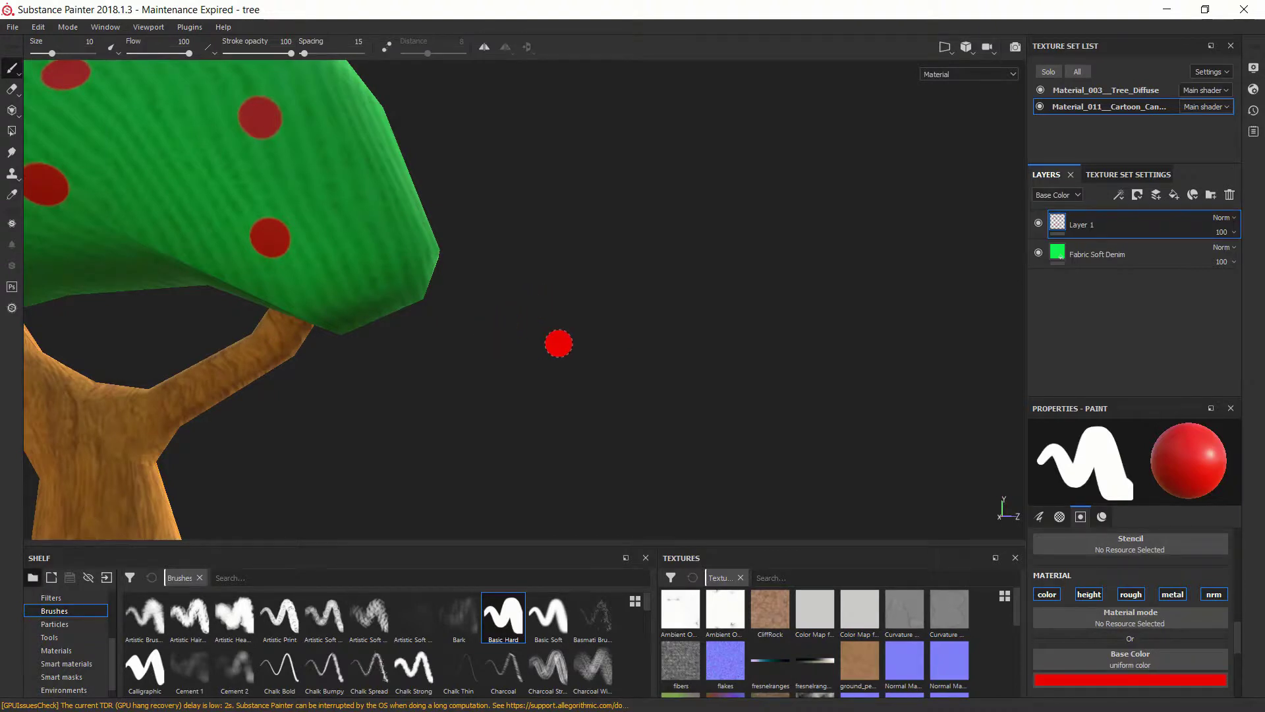
alt+middle_drag(455, 384, 746, 328)
mouse_move(746, 328)
alt+mouse_down()
mouse_move(800, 384)
mouse_move(757, 338)
mouse_move(745, 343)
alt+mouse_up()
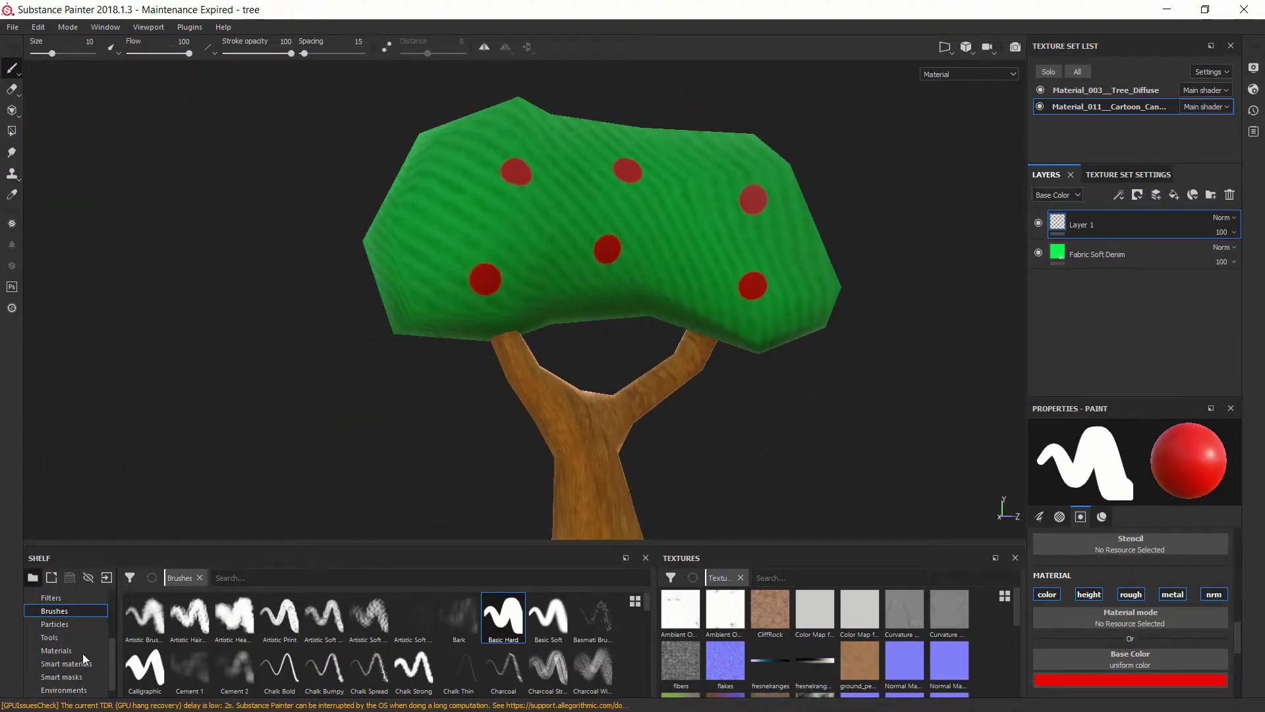
drag(112, 666, 116, 635)
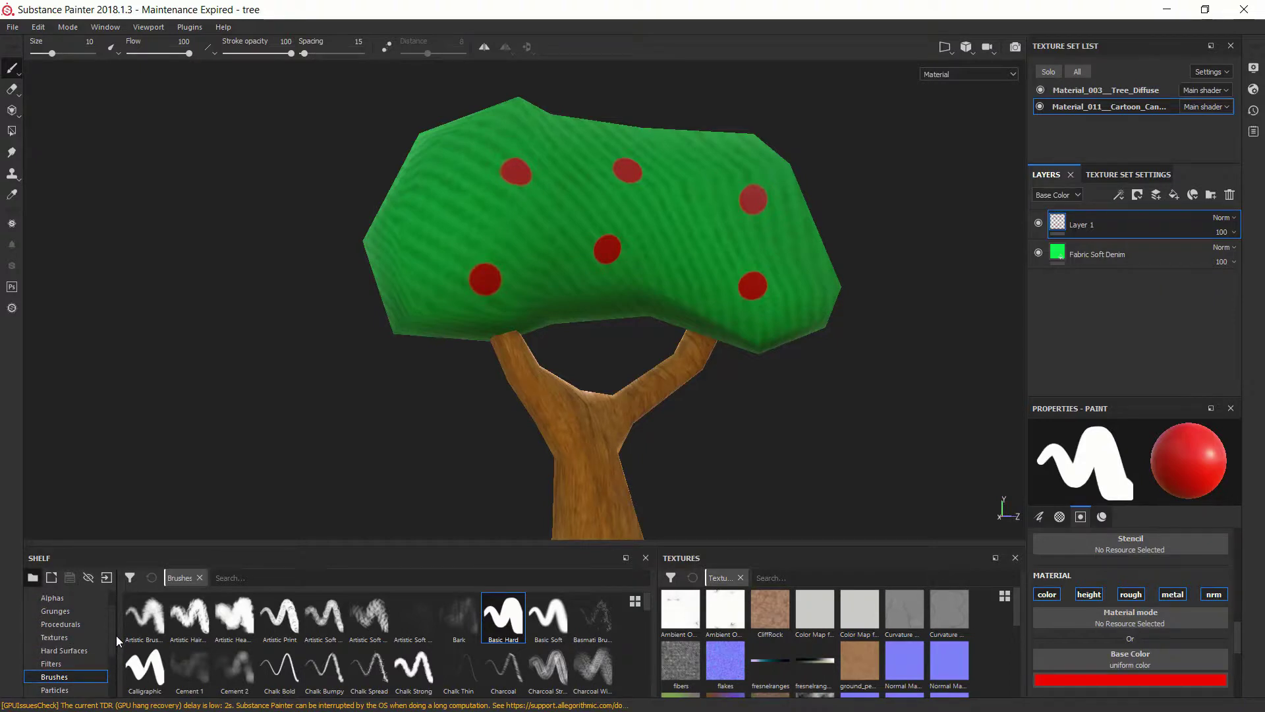
click(69, 651)
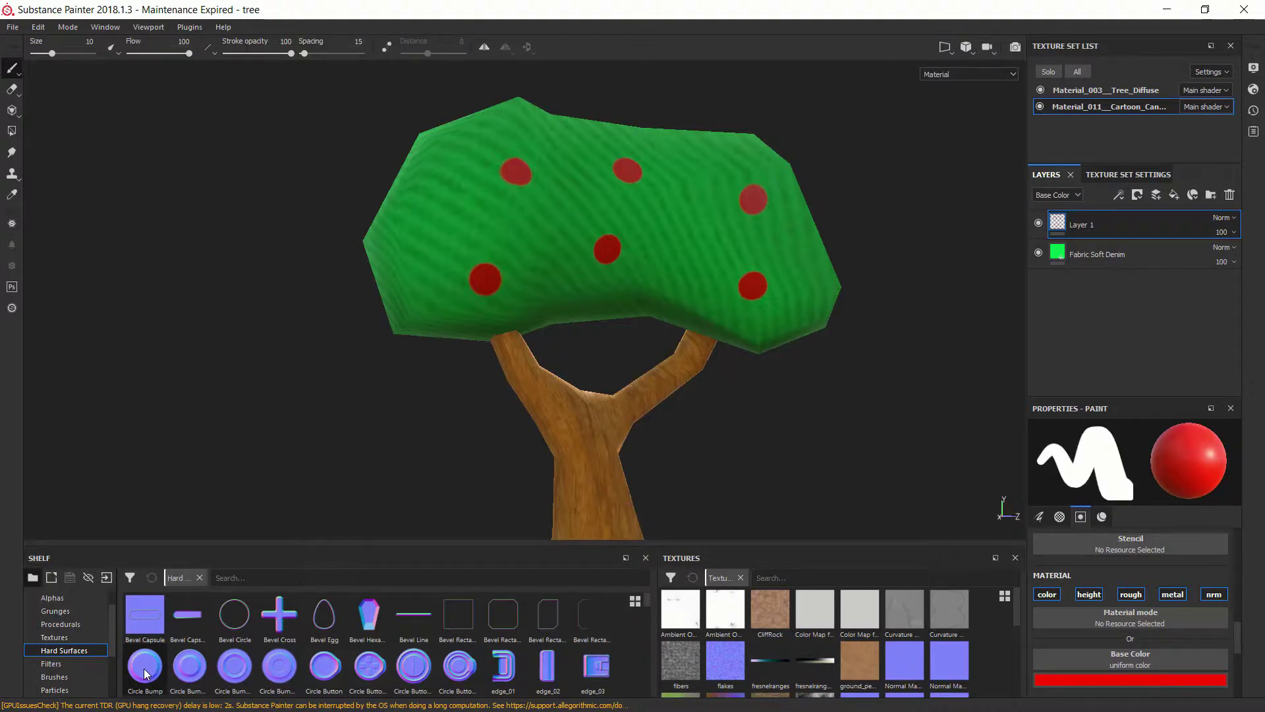
mouse_move(149, 672)
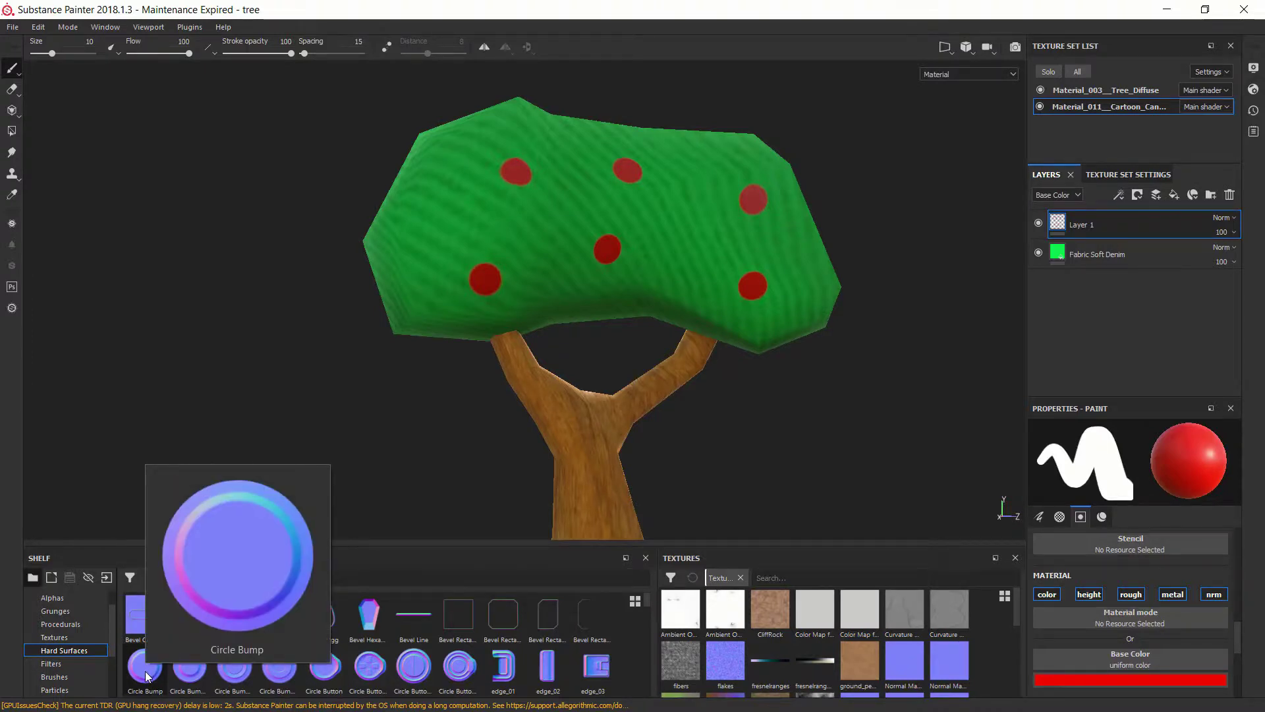
click(146, 677)
click(554, 224)
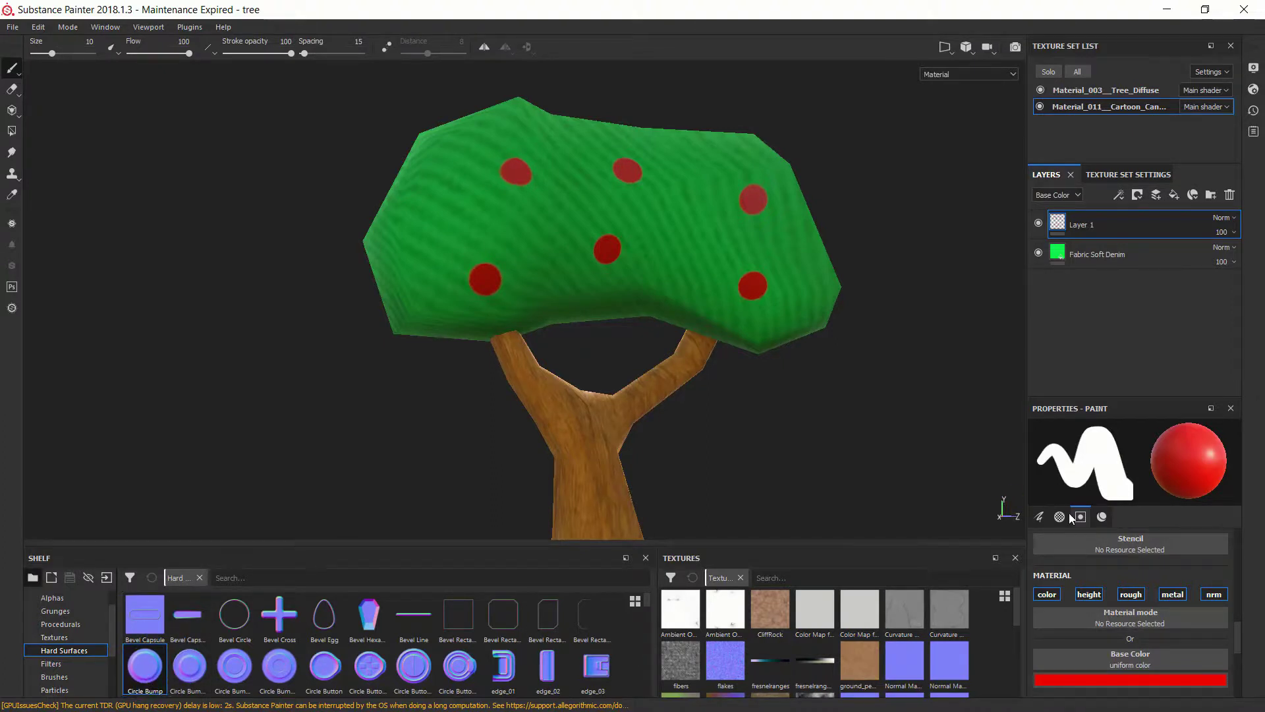
Add a new paint layer above Layer 1 and set the brush's Normal channel to the Circle Bump texture.
scroll(1160, 606, down, 5)
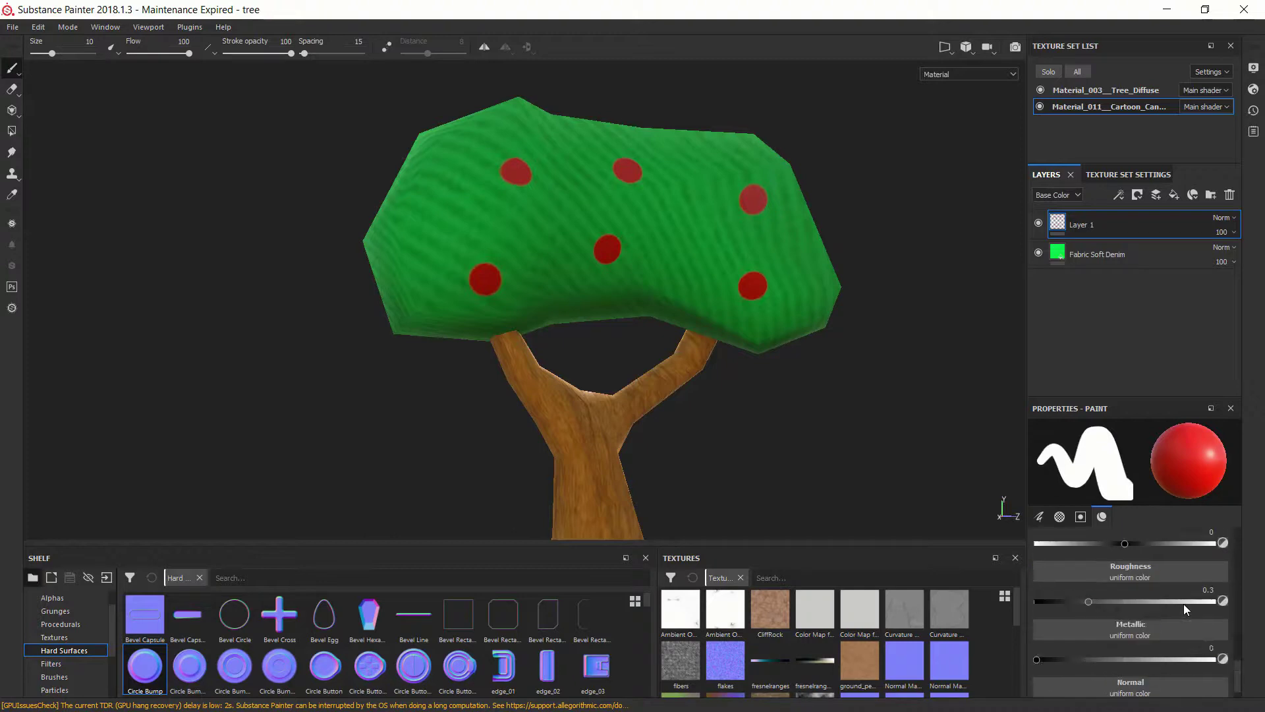
scroll(1183, 603, up, 5)
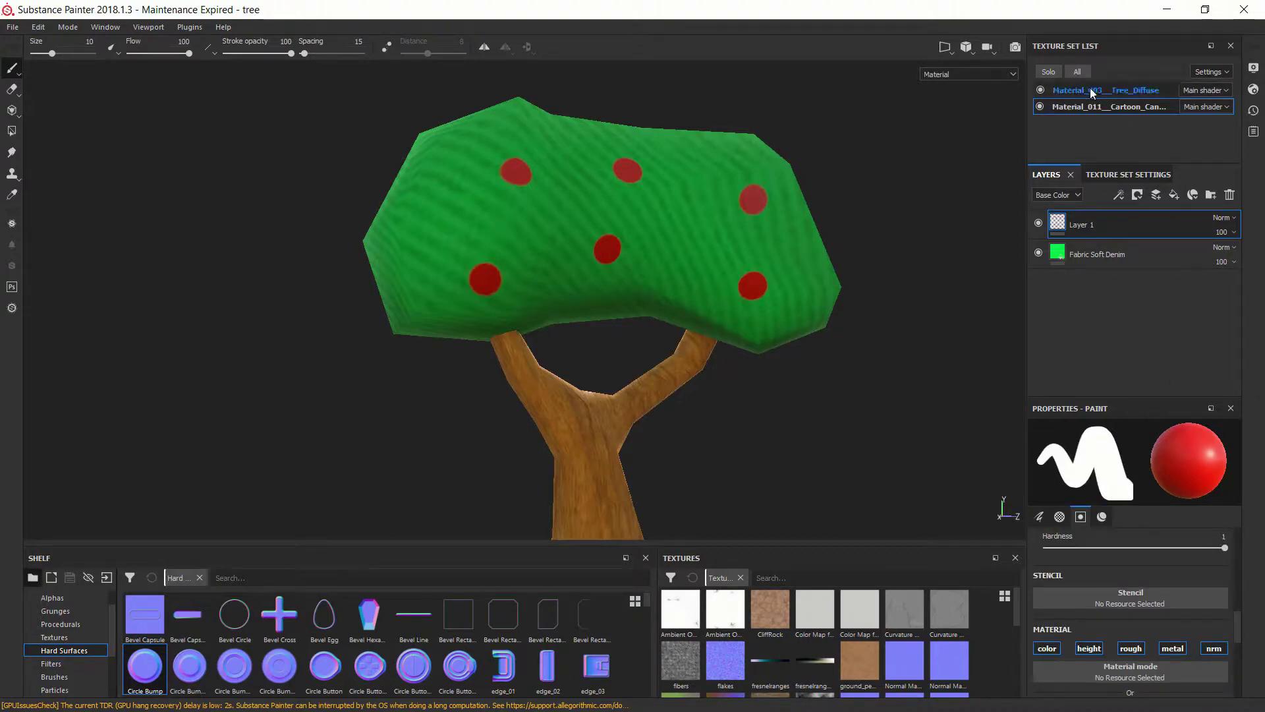
click(1153, 197)
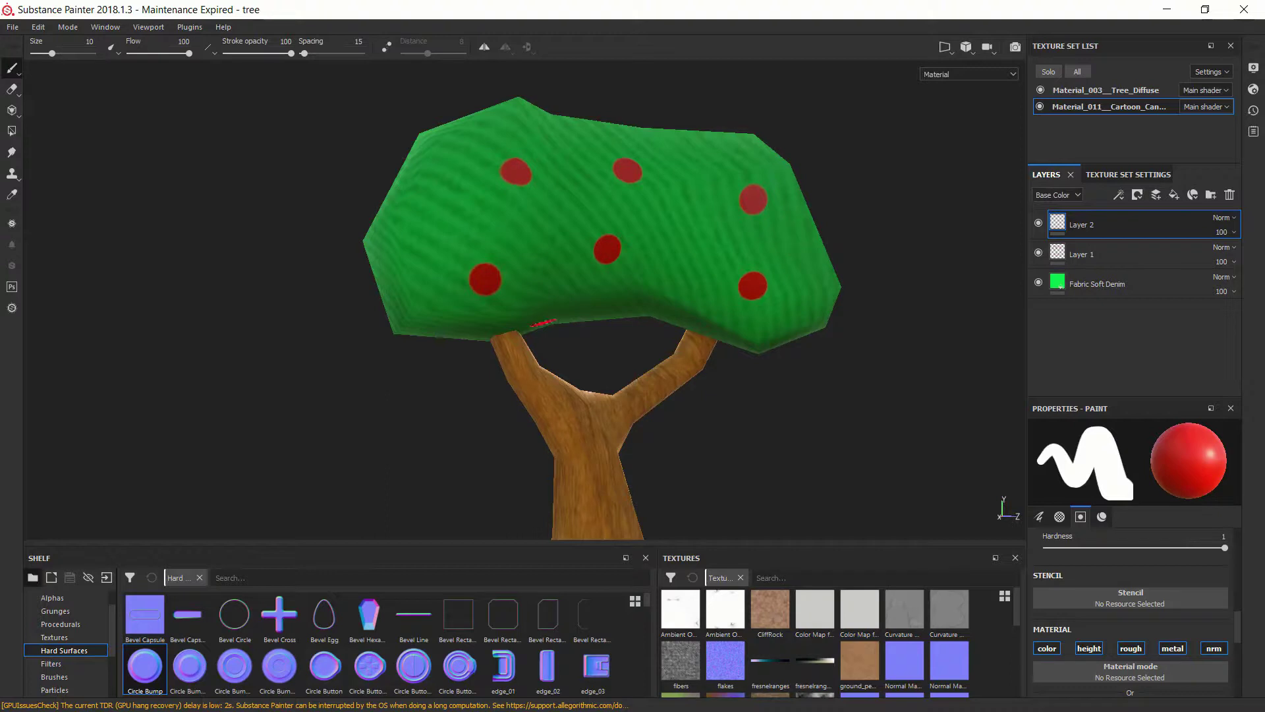
scroll(1161, 627, down, 5)
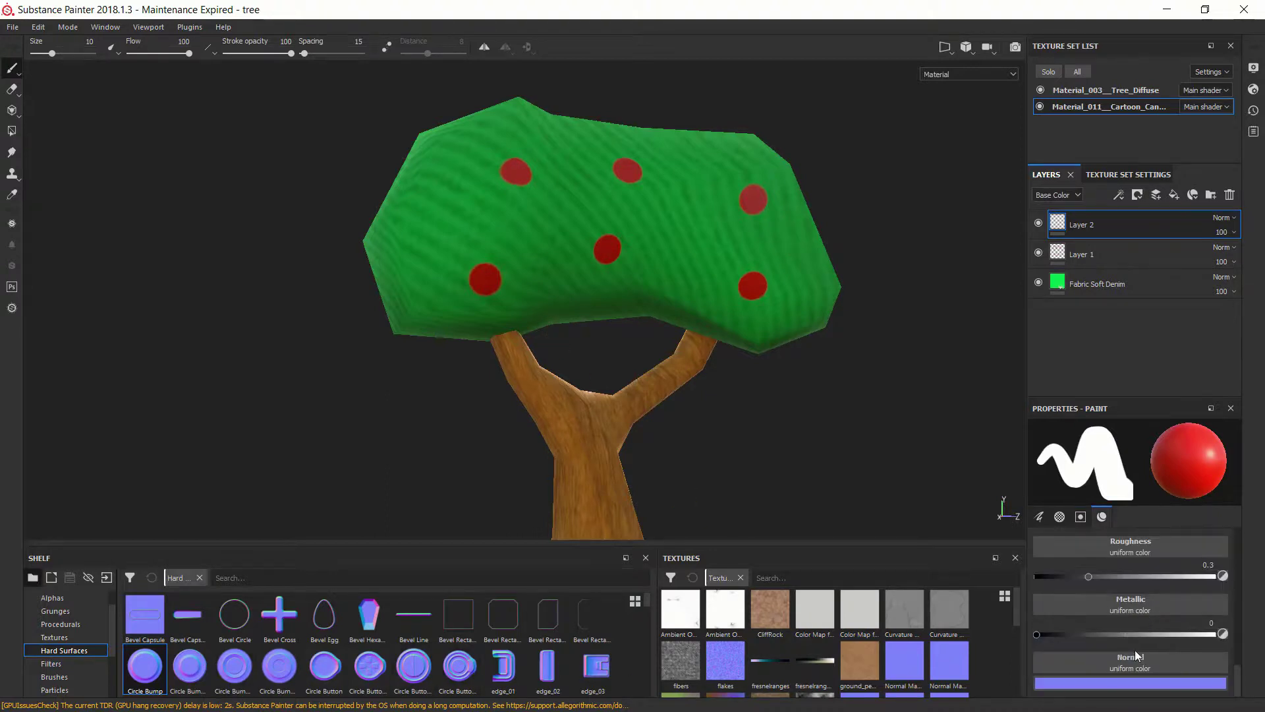
click(1129, 666)
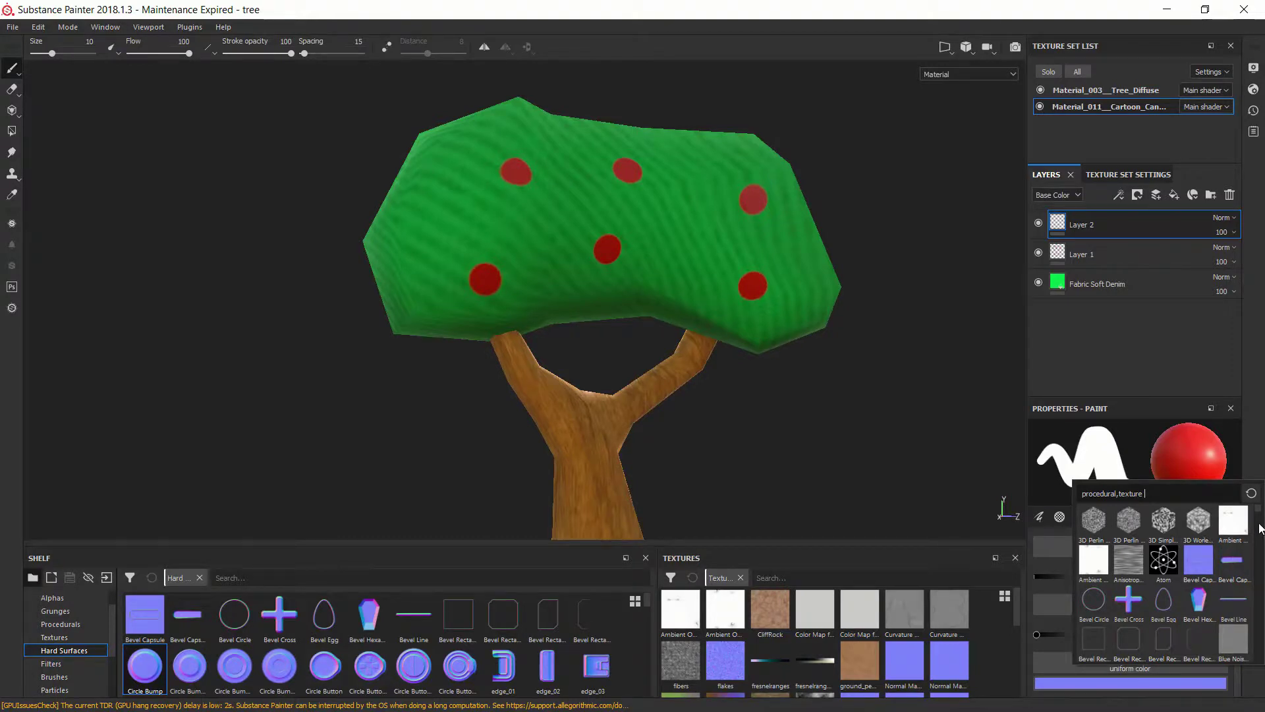
scroll(1255, 579, down, 4)
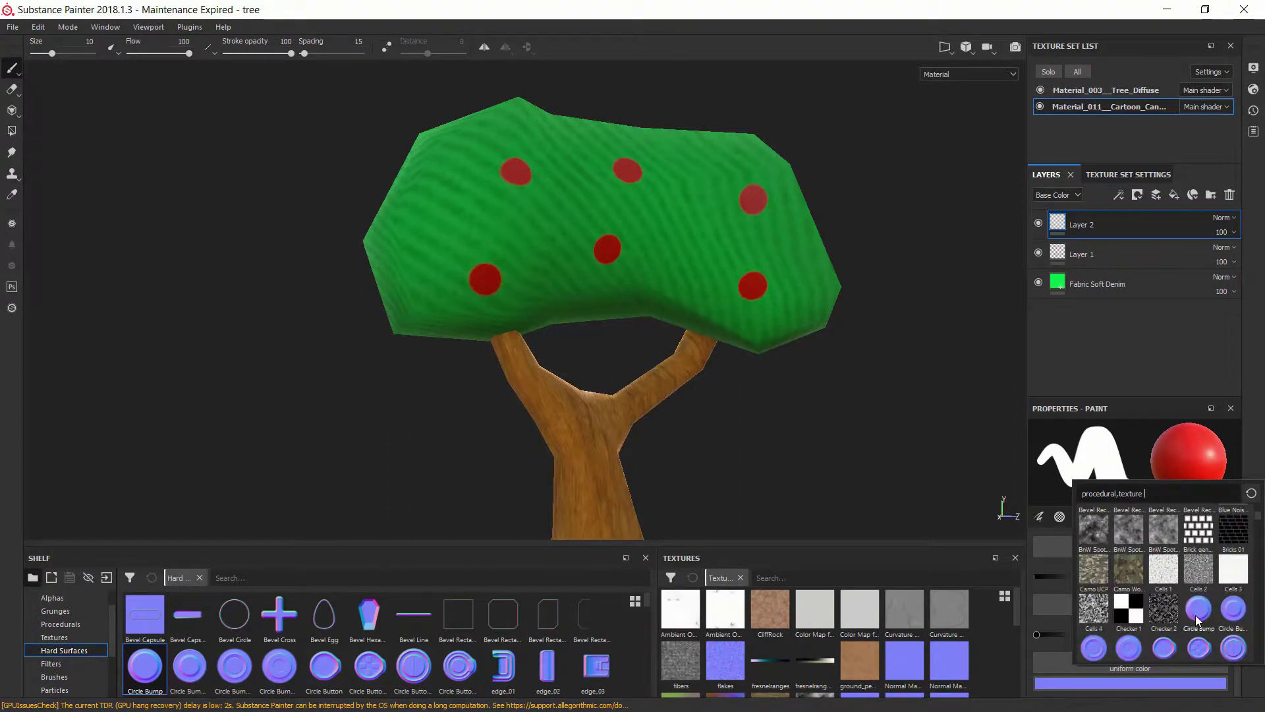
click(1197, 616)
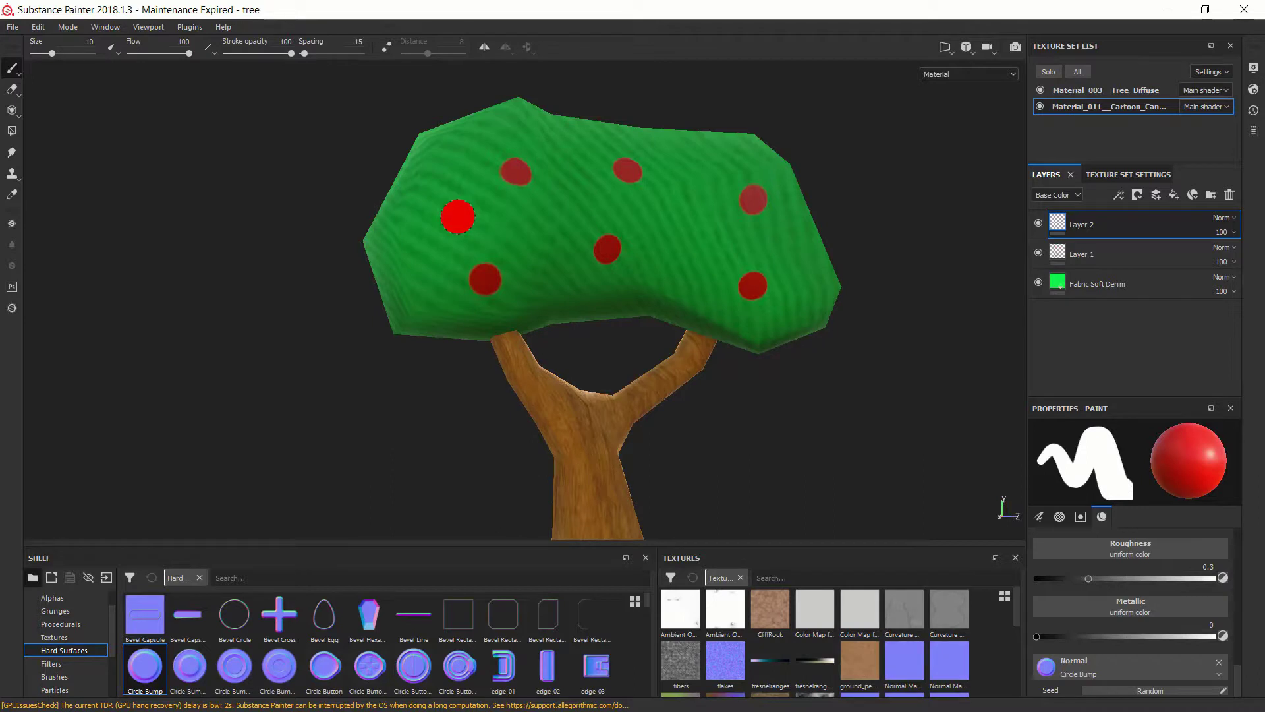
Paint four red Circle Bump dots between the existing flat dots on the canopy and check their raised rims.
click(458, 217)
scroll(428, 222, up, 8)
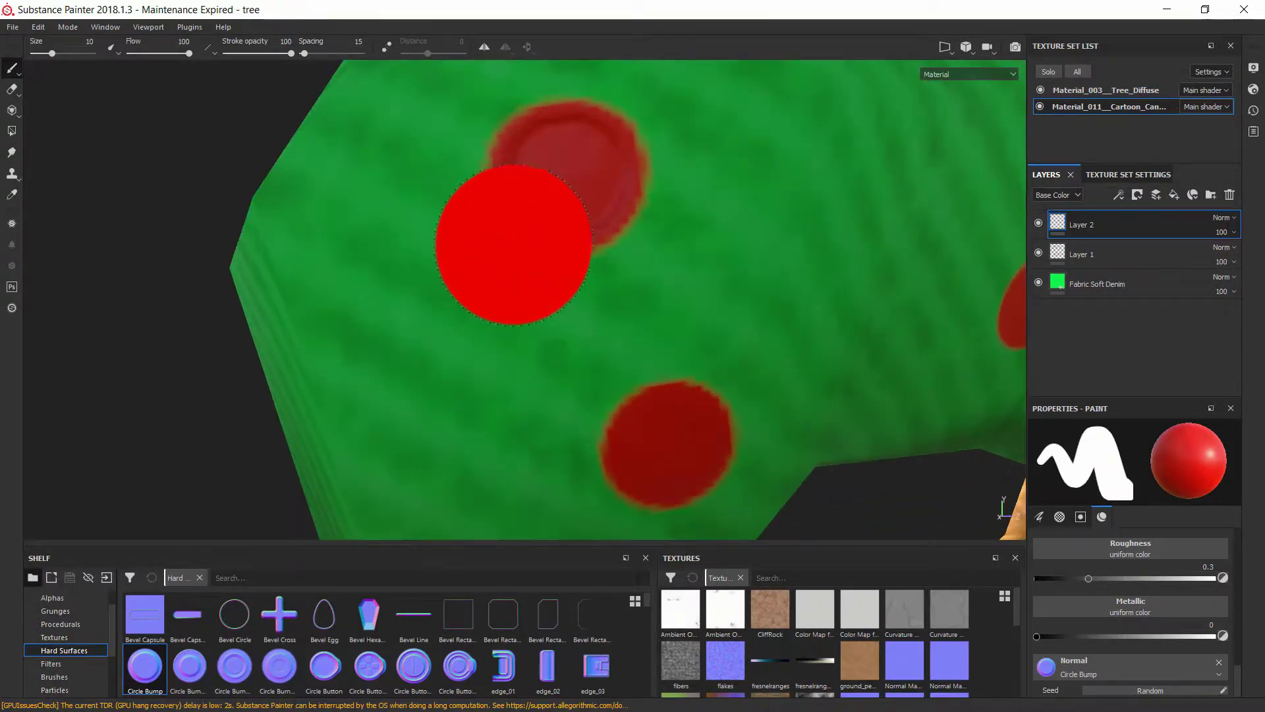
scroll(537, 245, down, 10)
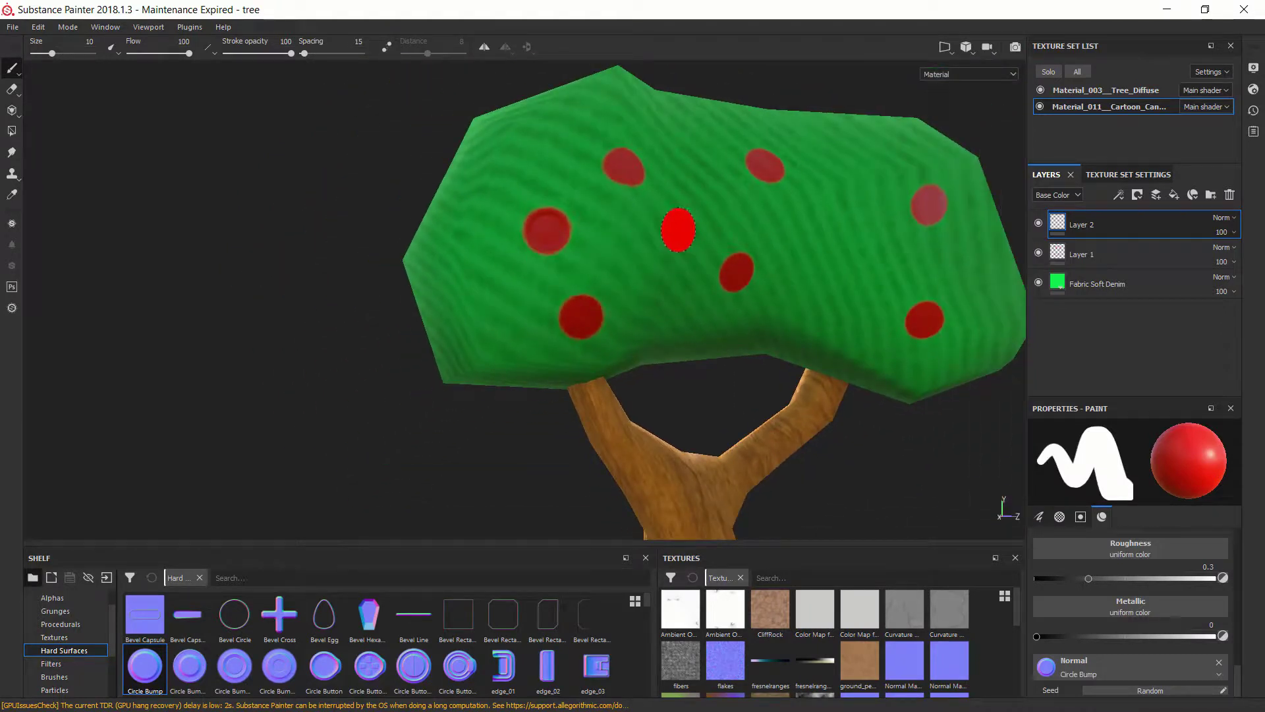
click(687, 226)
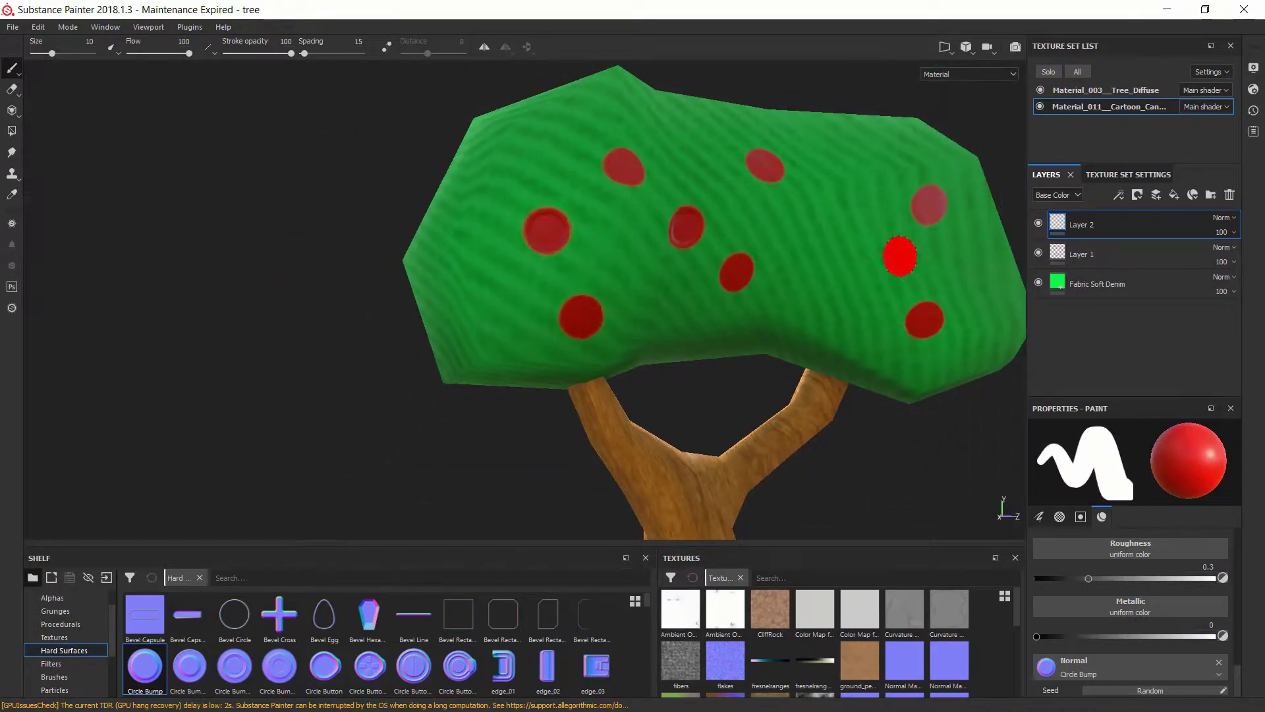
click(882, 250)
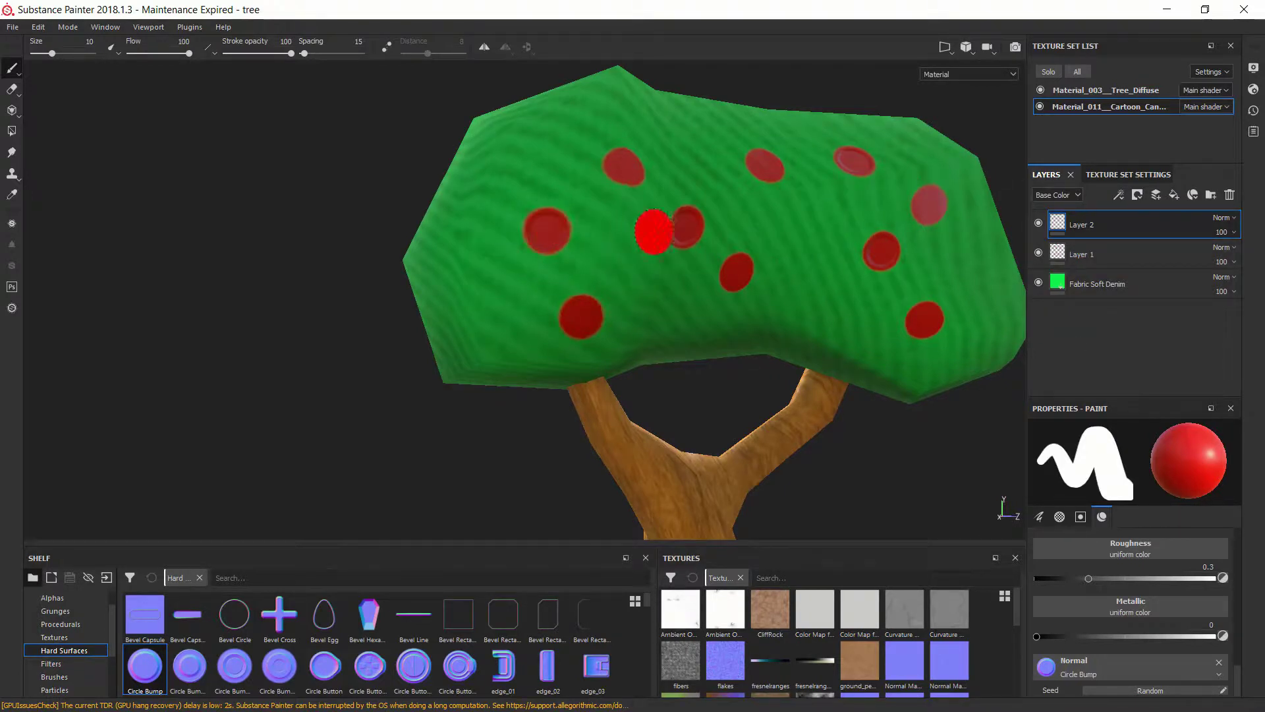
scroll(814, 356, up, 3)
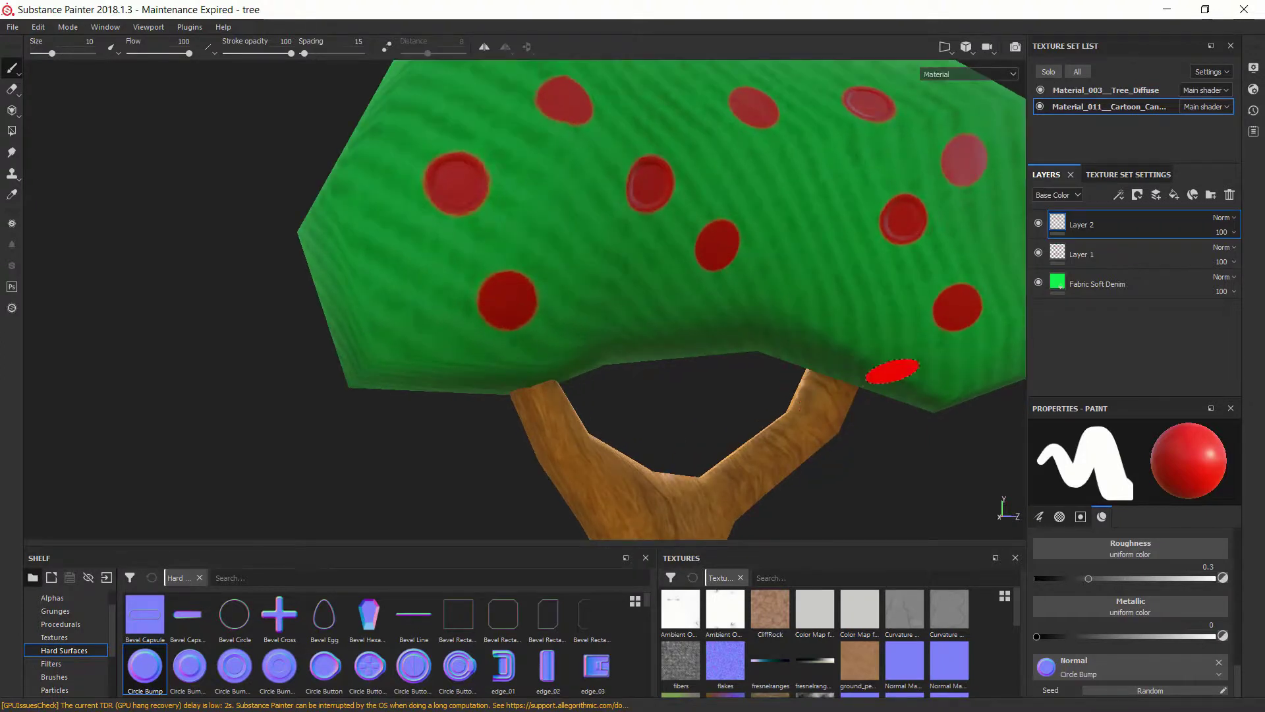
scroll(892, 371, down, 5)
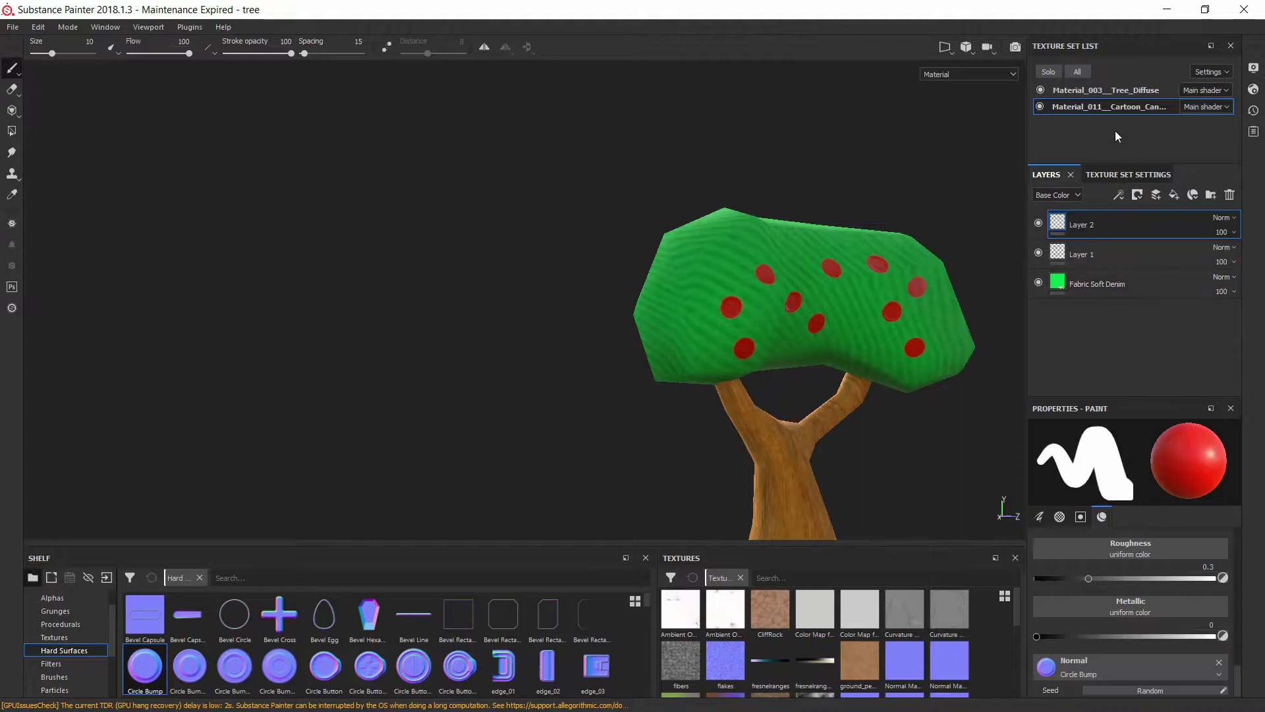
Start a texture export and set its output folder to 3D Objects.
click(17, 29)
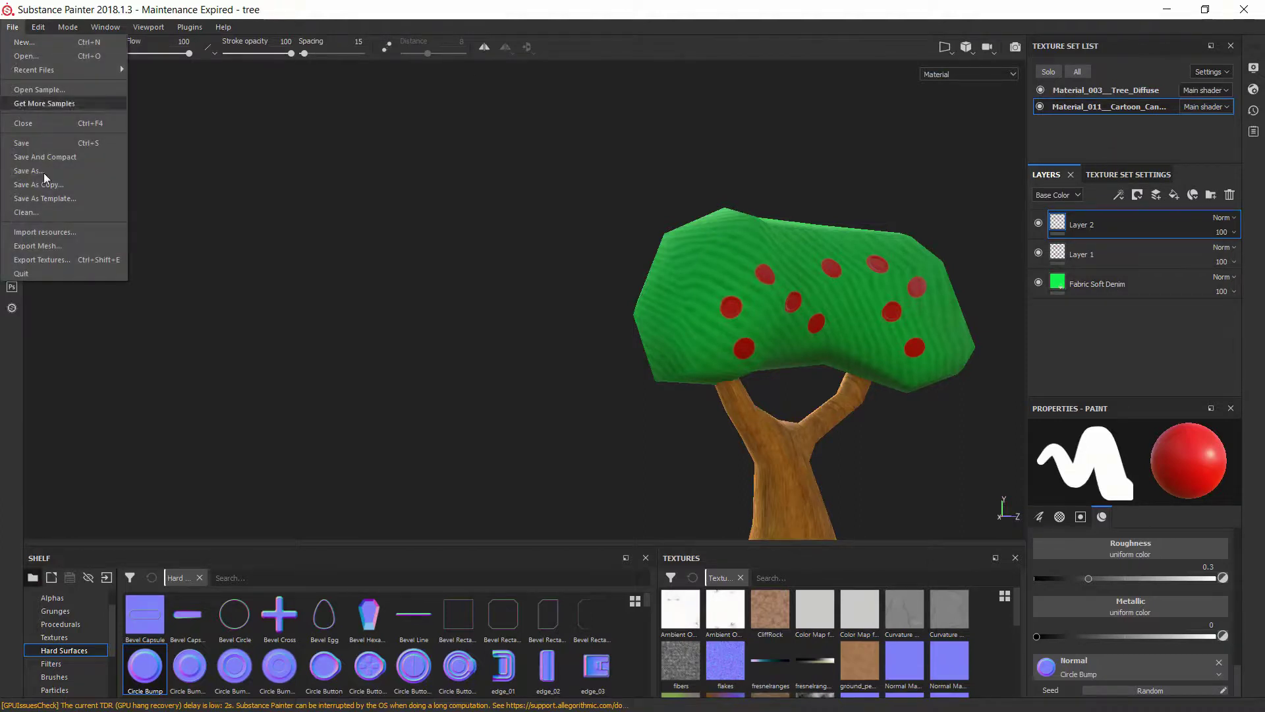
click(56, 259)
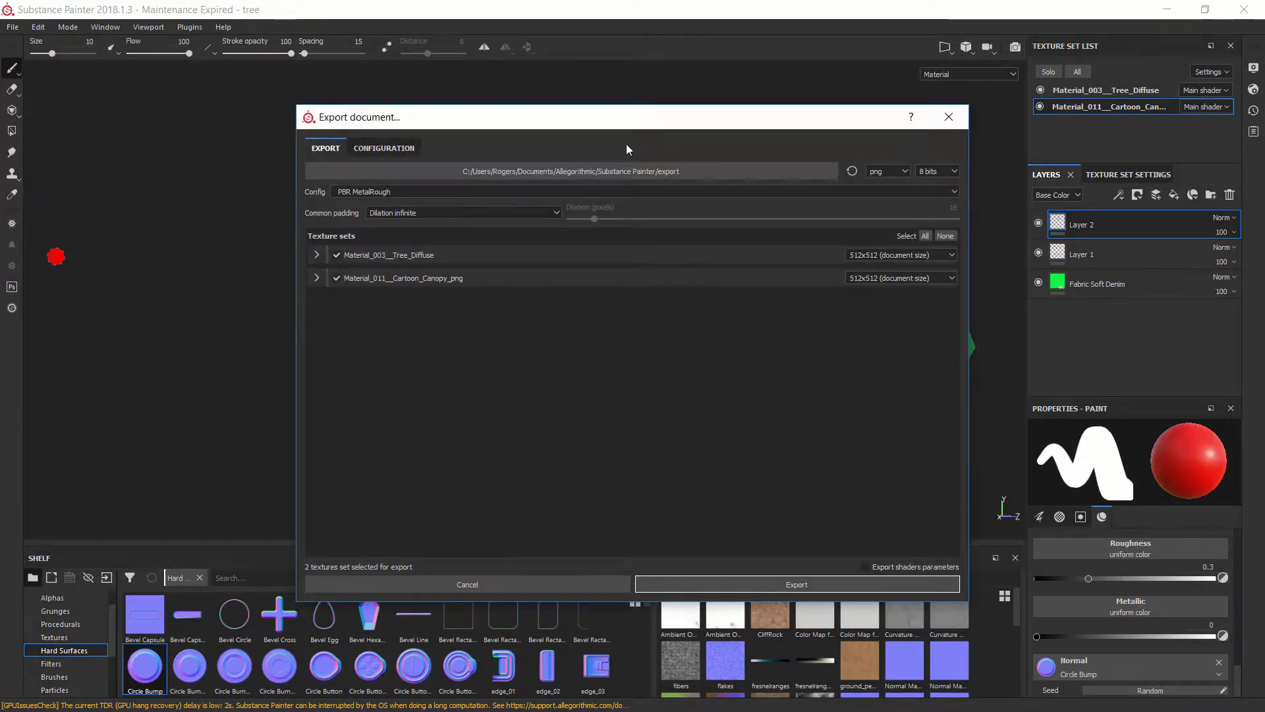
click(598, 172)
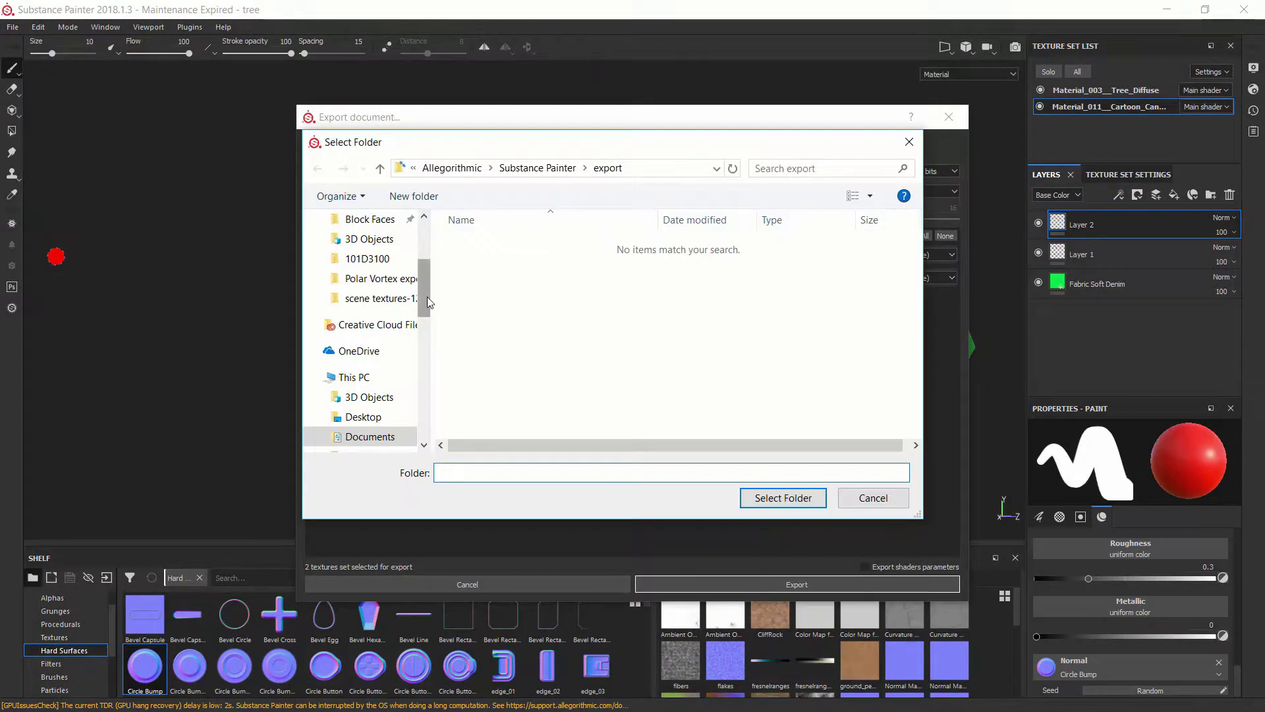
drag(424, 290, 417, 313)
click(353, 300)
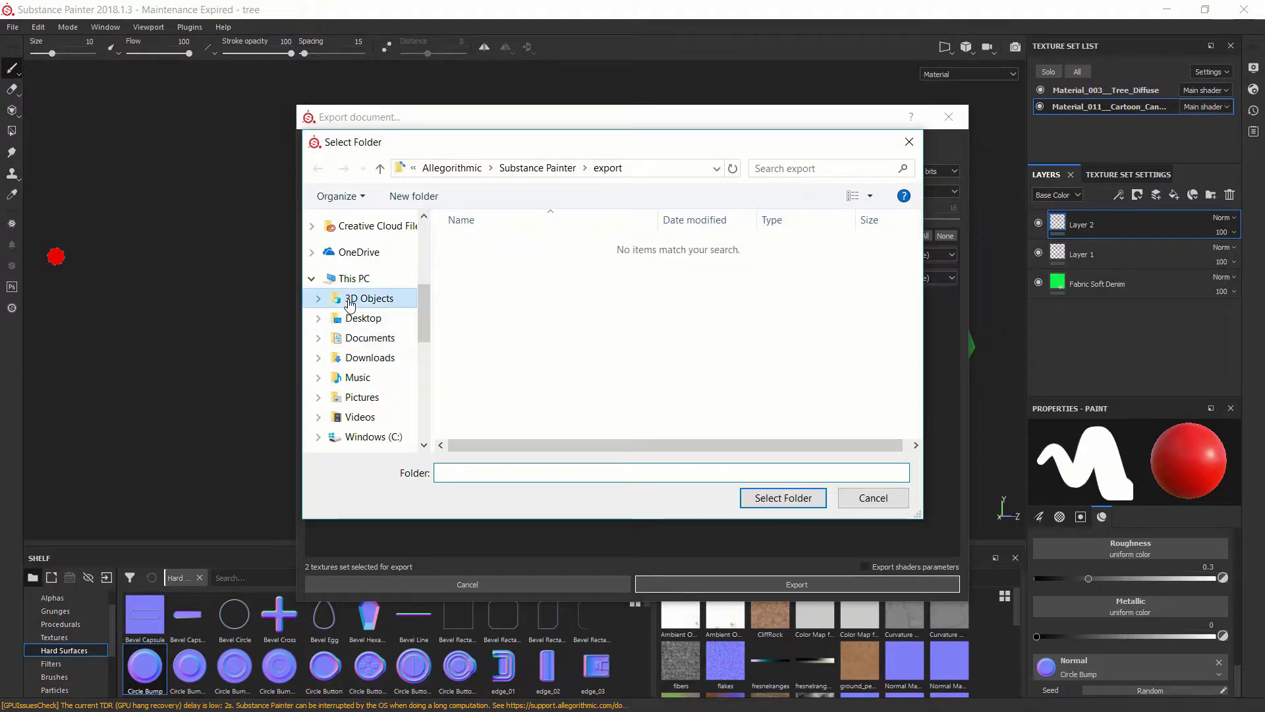
click(778, 497)
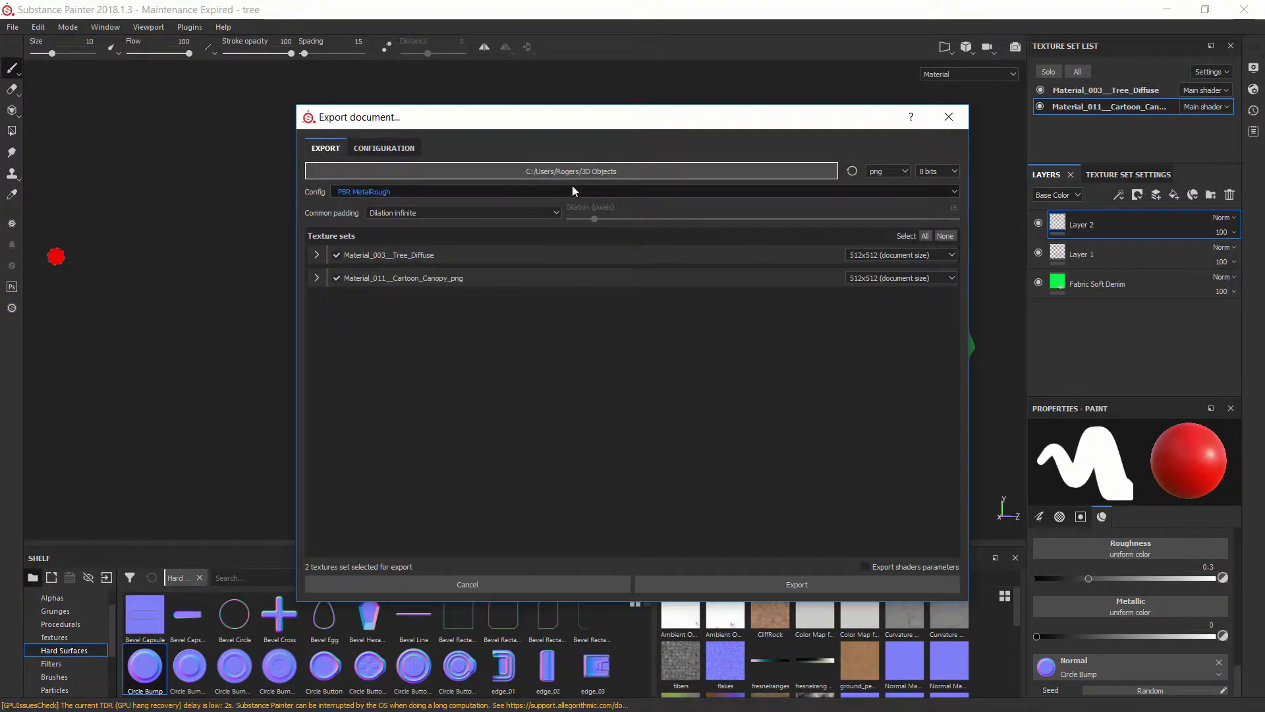
Set the export configuration to Document channels + Normal + AO (No Alpha).
click(947, 192)
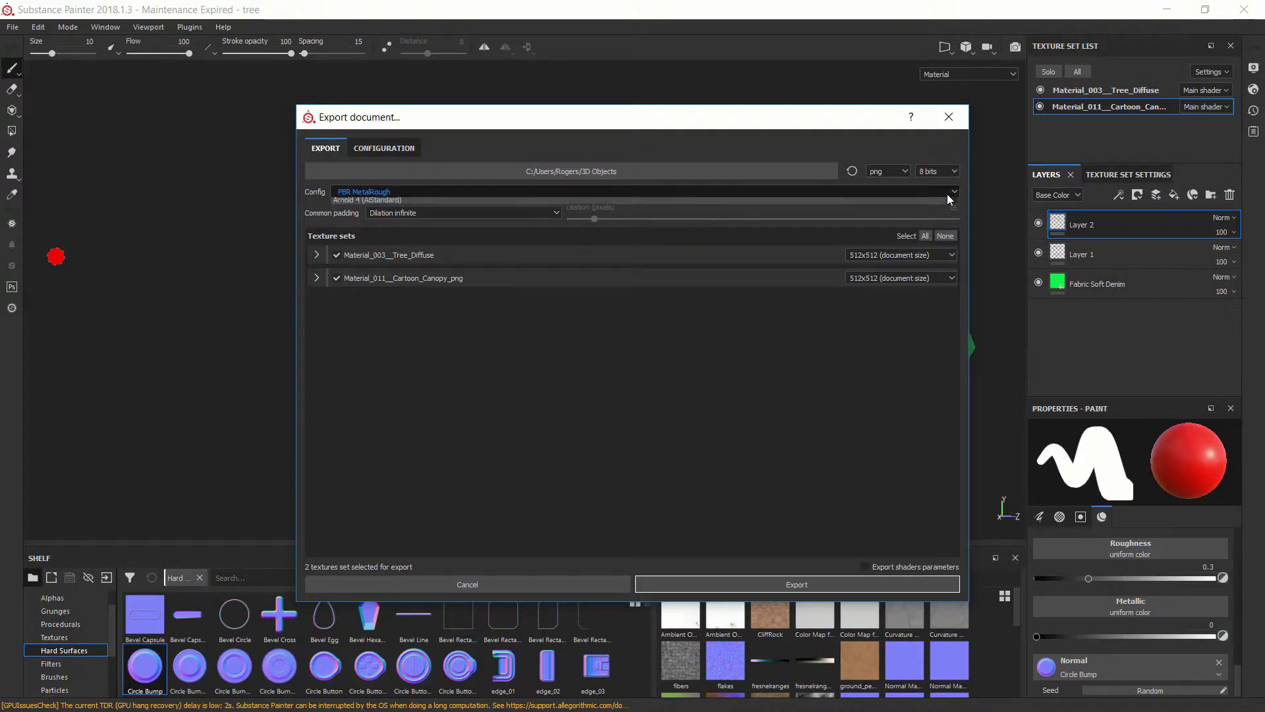
scroll(606, 230, up, 3)
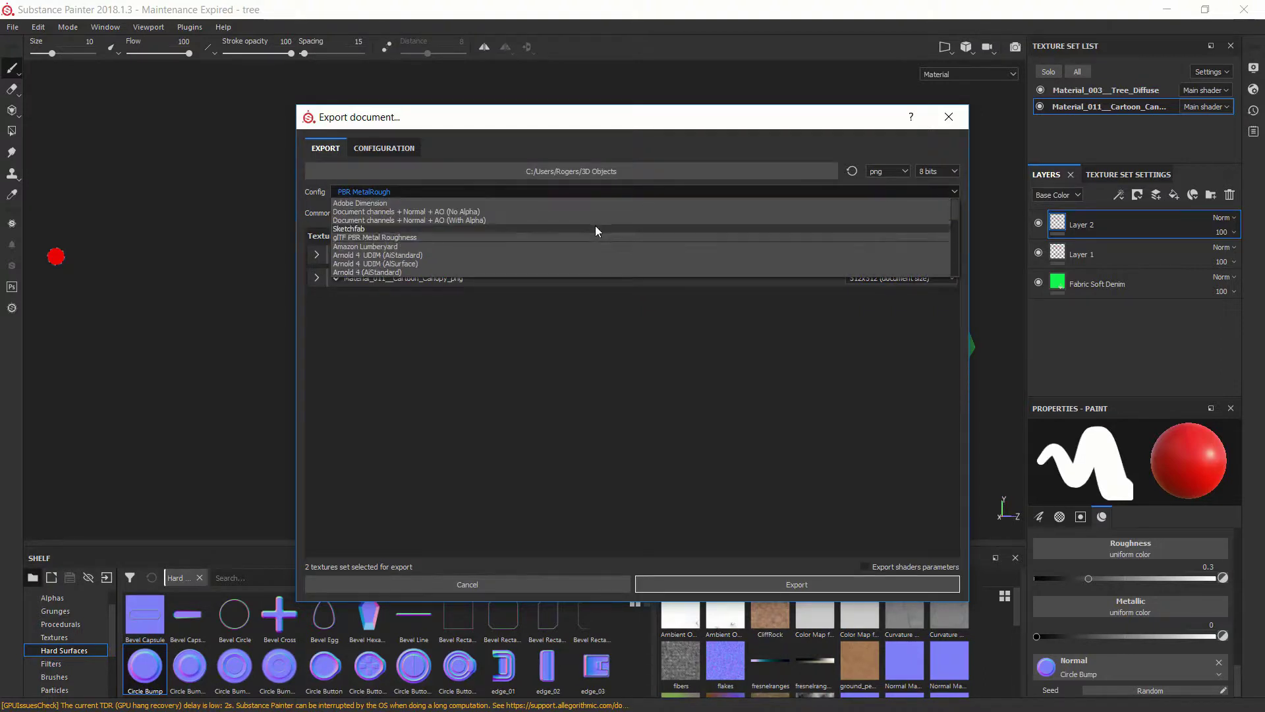
click(391, 212)
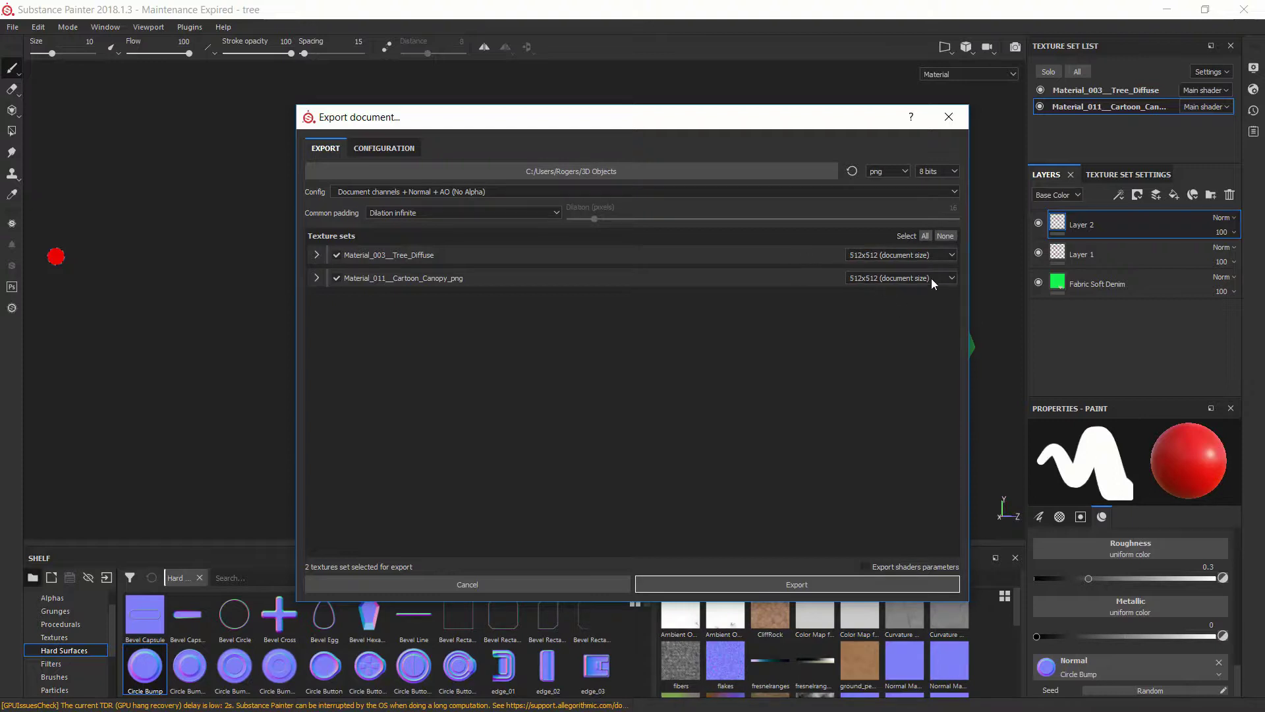
Export both texture sets at the 512x512 document size and open the output folder.
click(950, 254)
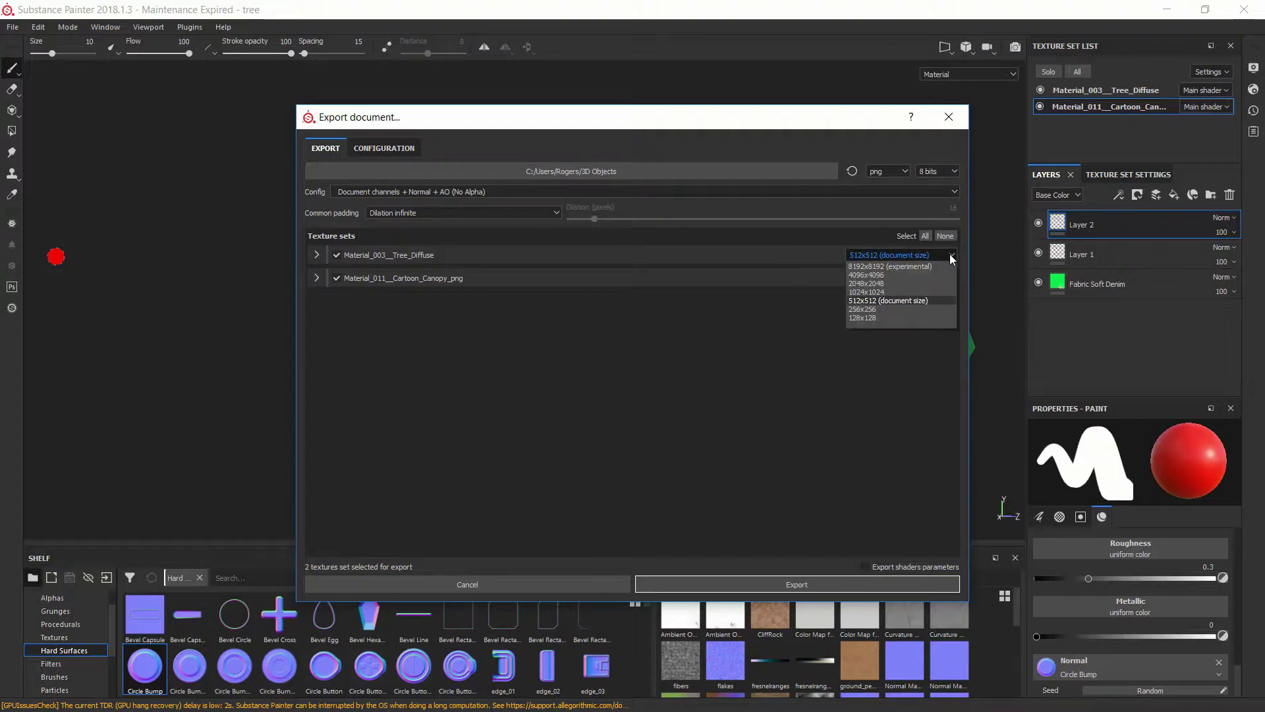
click(950, 256)
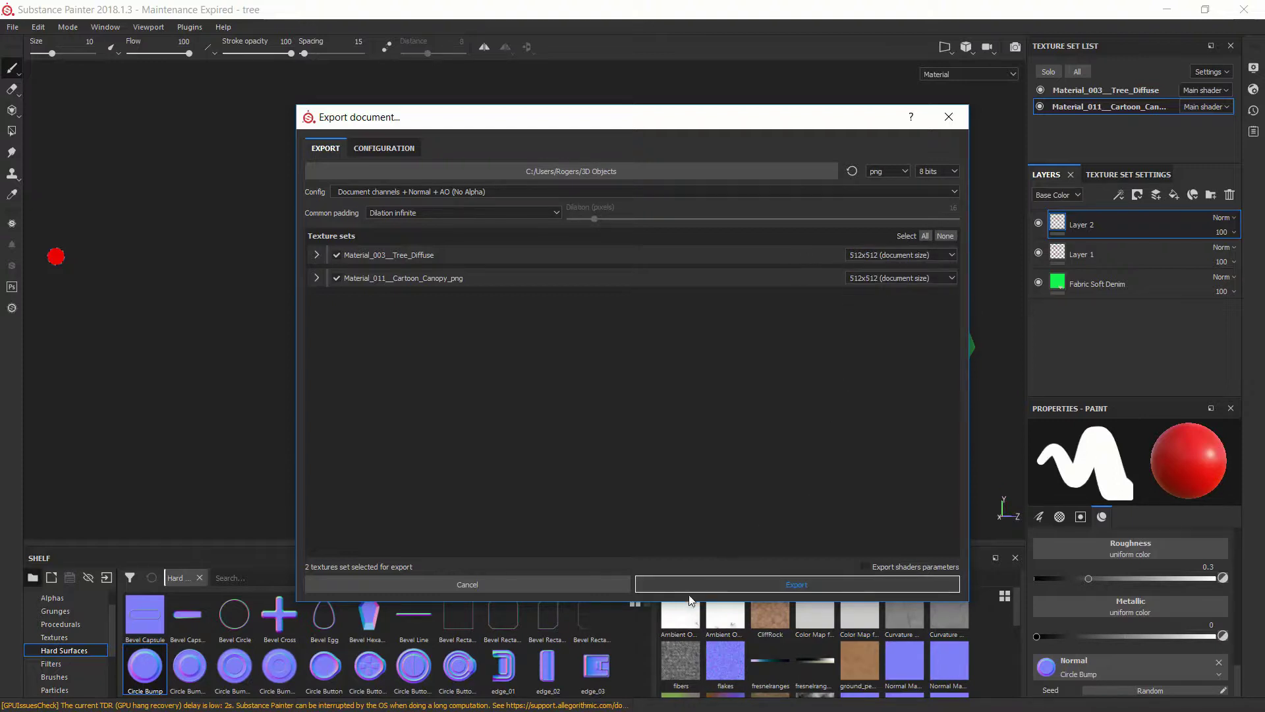
click(732, 589)
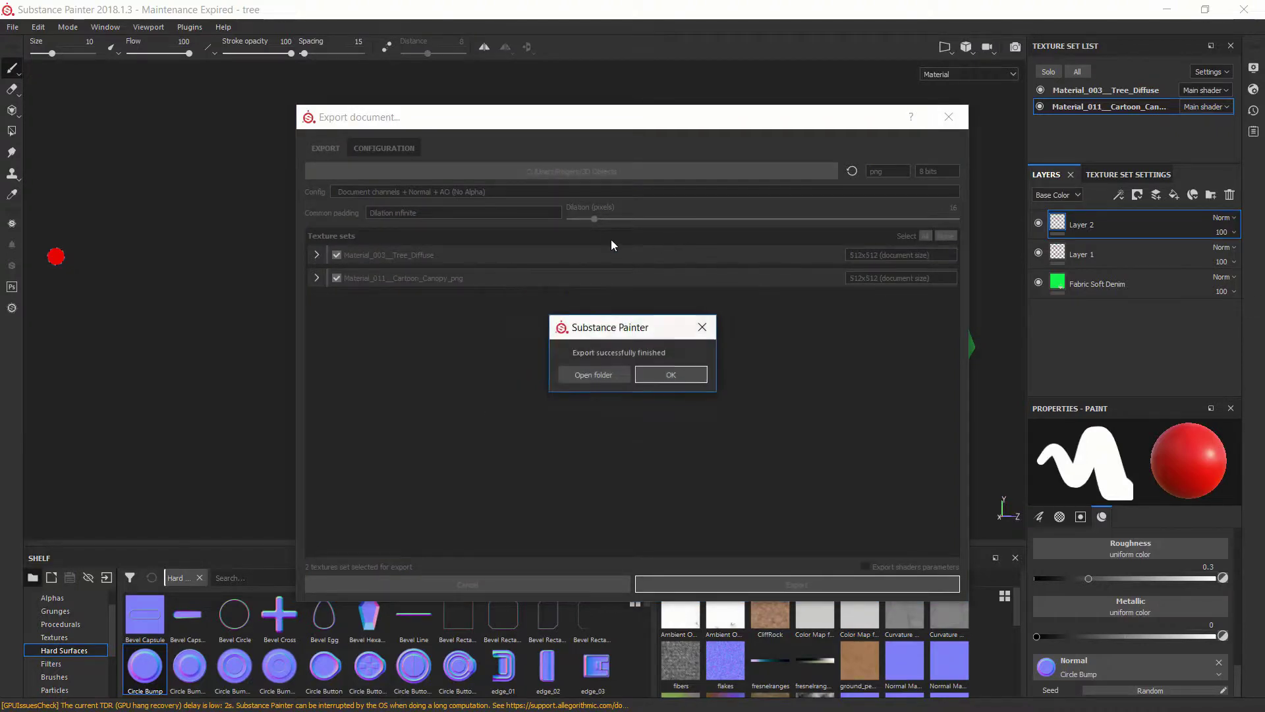
click(602, 378)
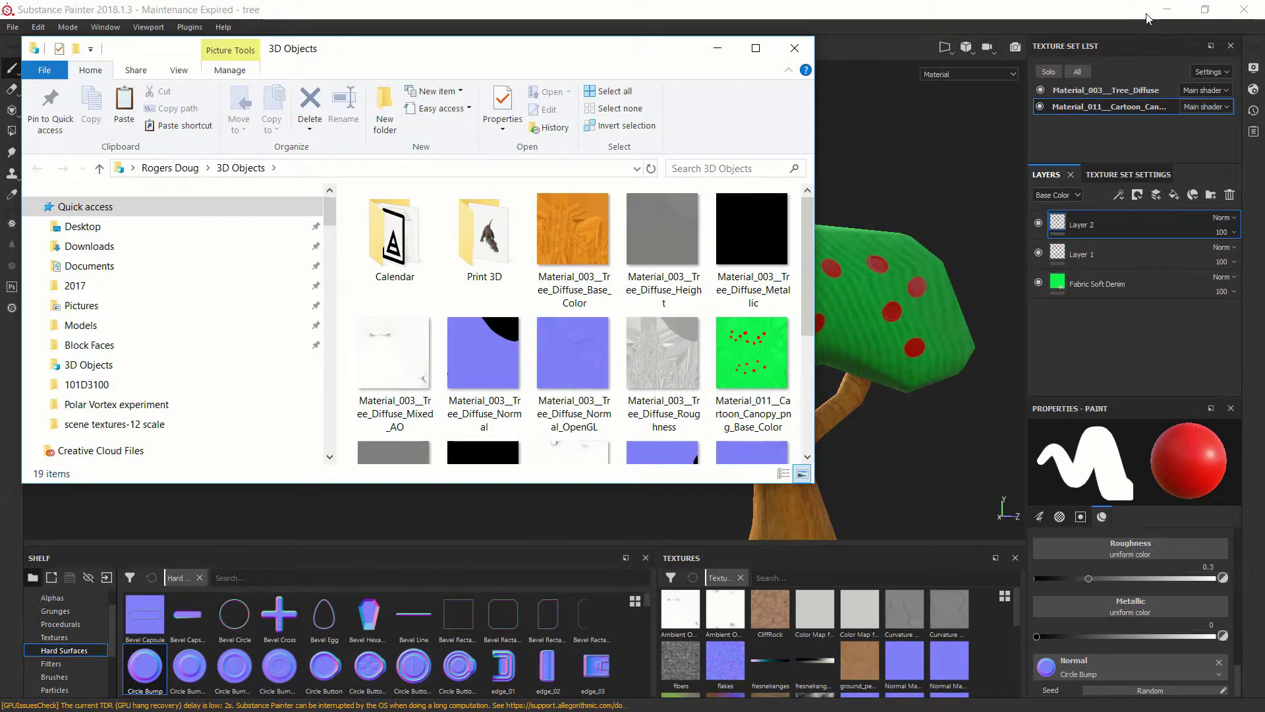
Switch to iClone 3DXchange 7 and import the tree FBX model from the 3D Objects folder with automatic material color adjustment.
click(1169, 14)
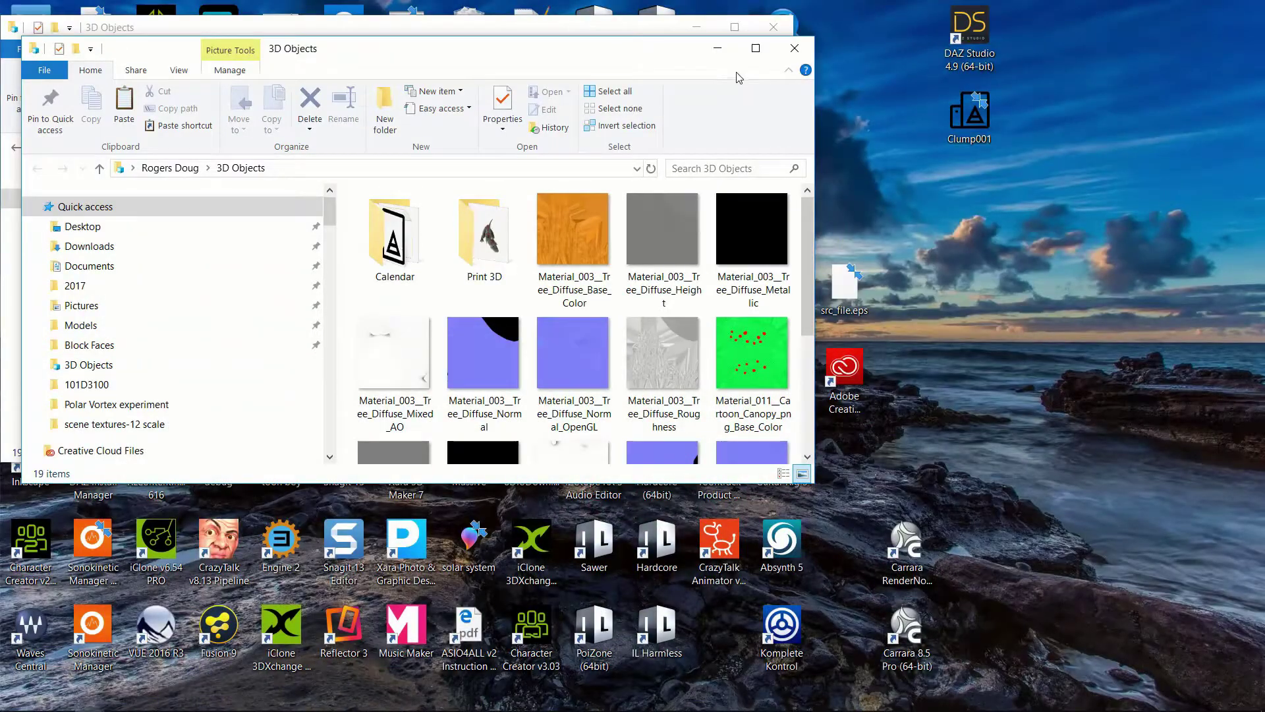
click(718, 48)
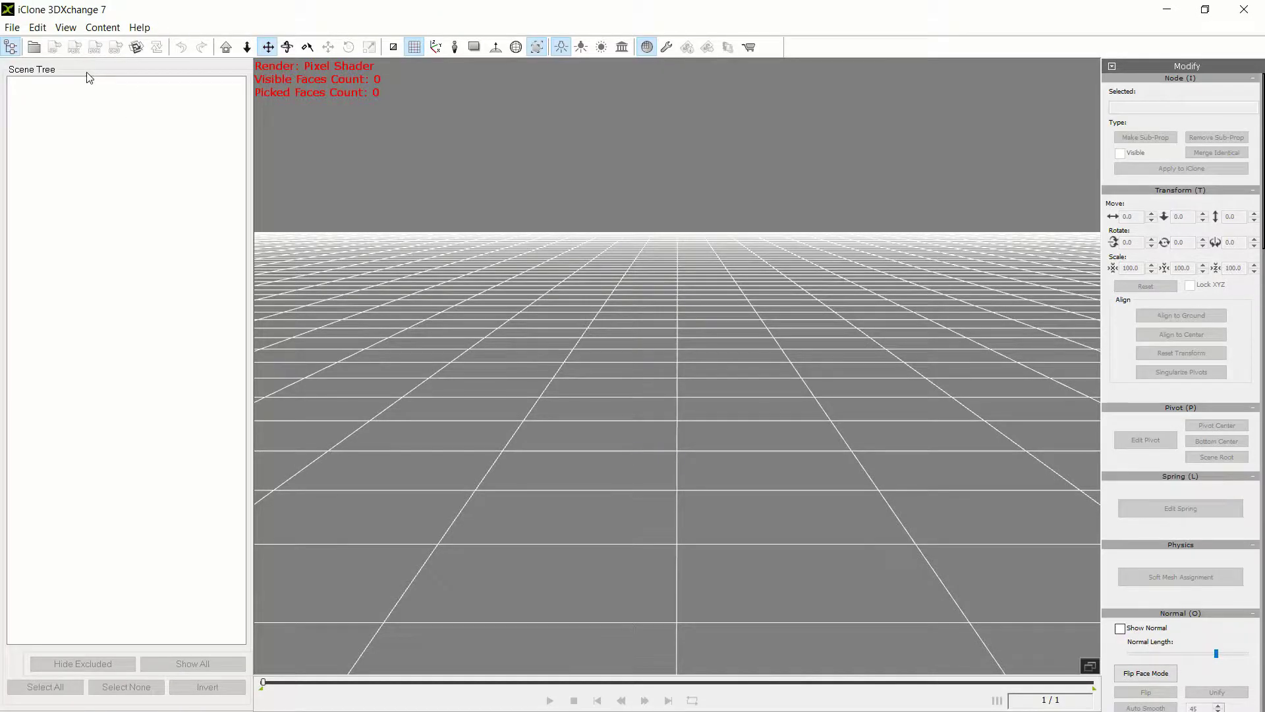
click(12, 28)
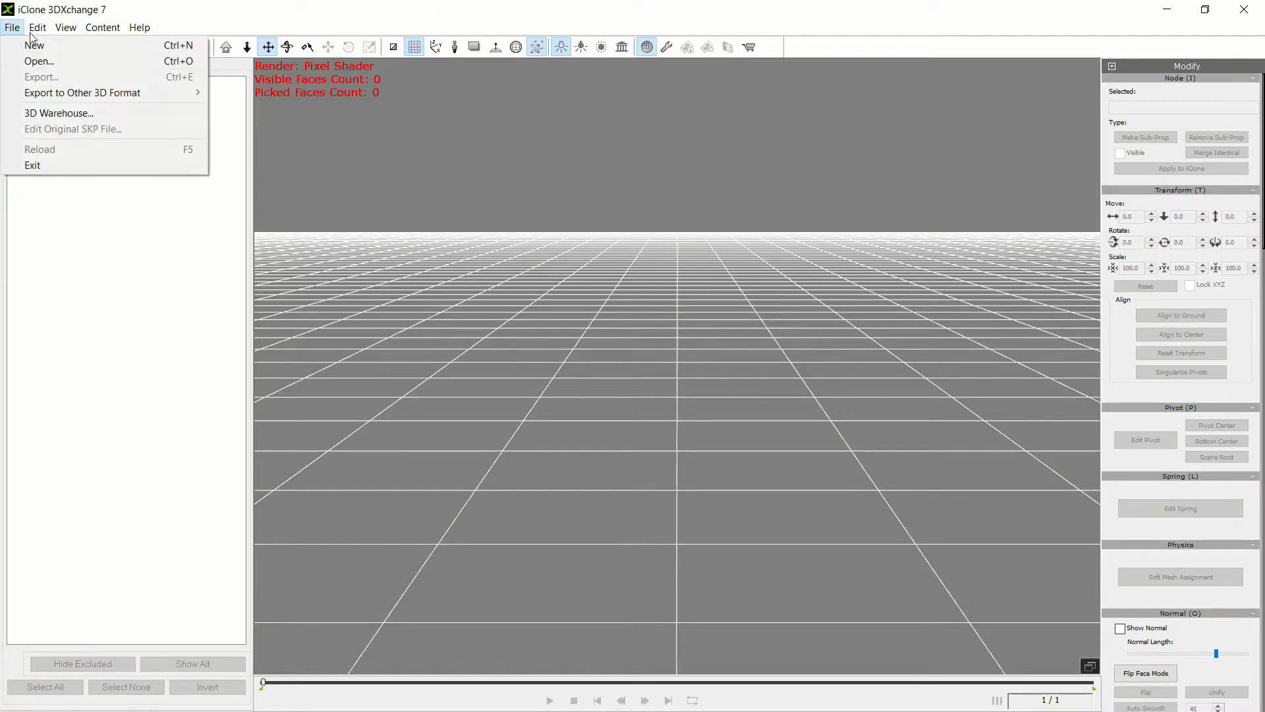
click(23, 61)
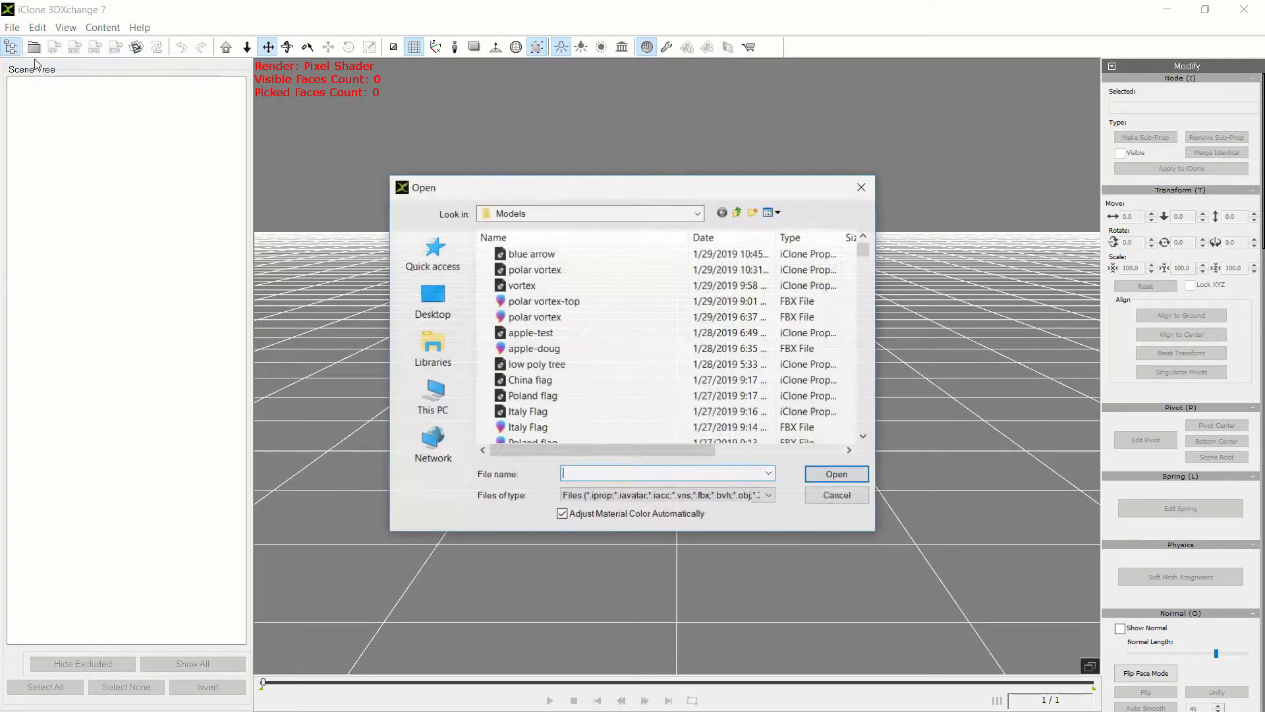
click(458, 400)
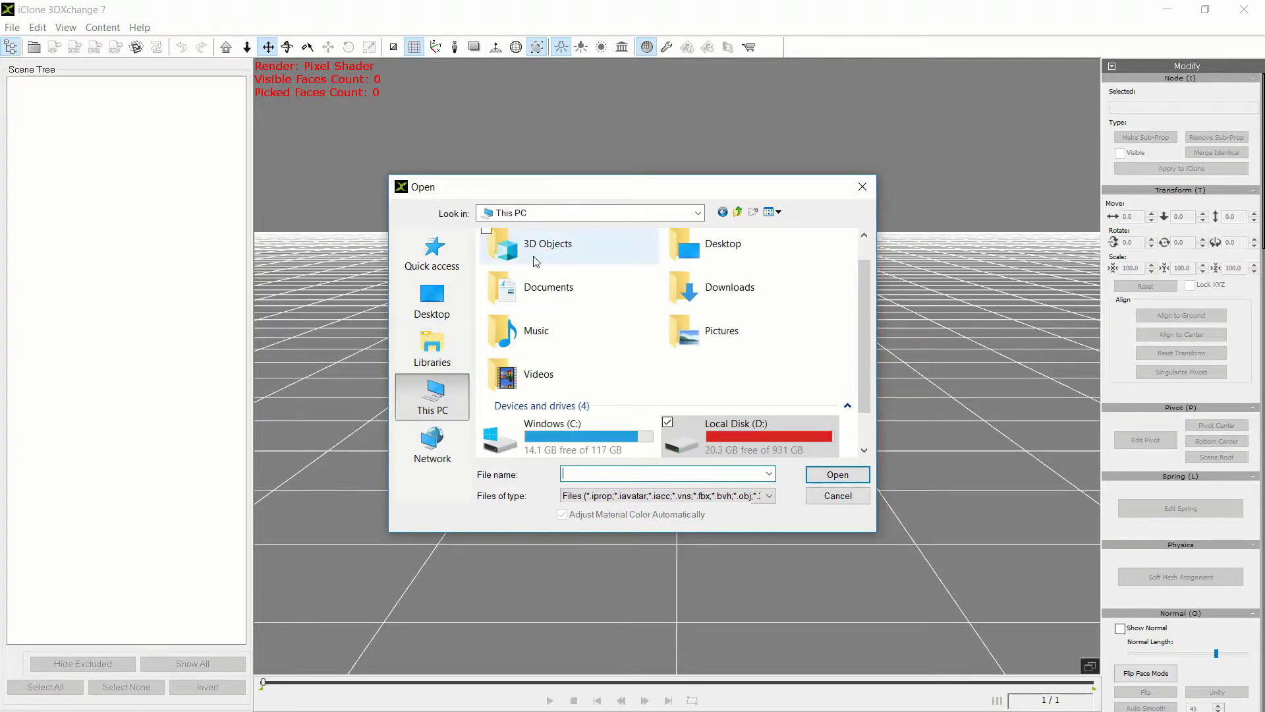
double_click(559, 245)
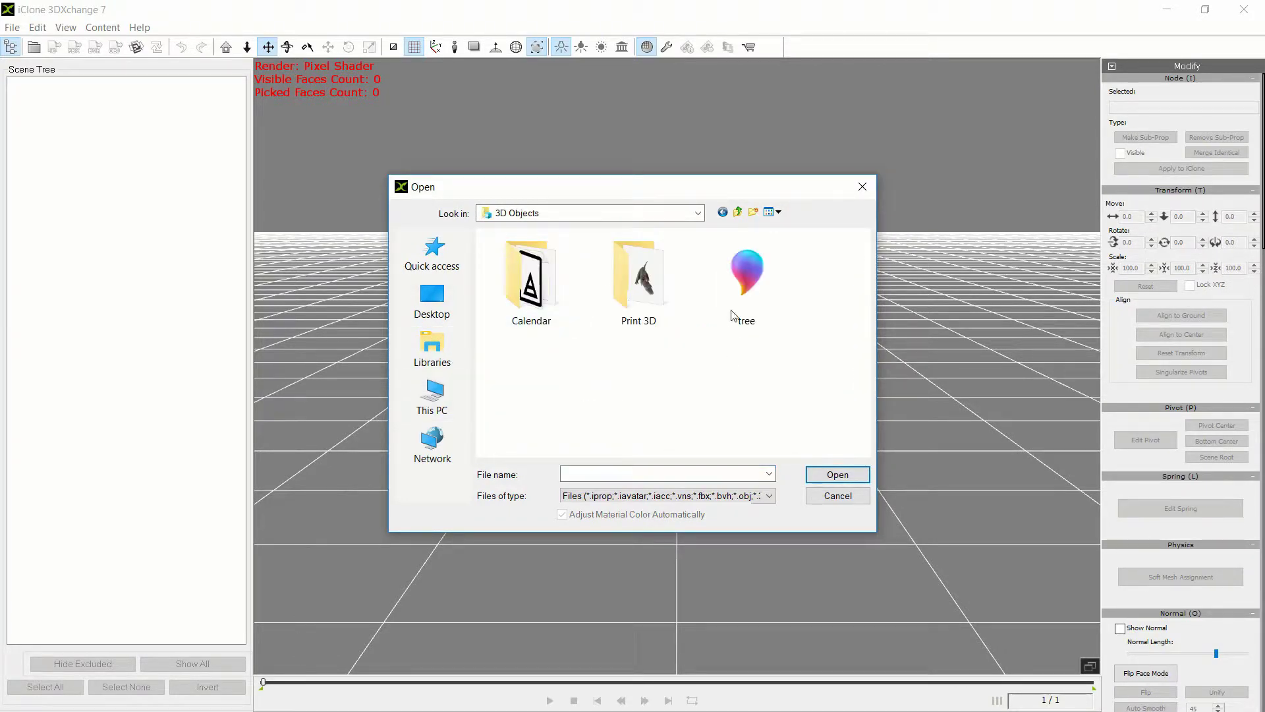
click(737, 283)
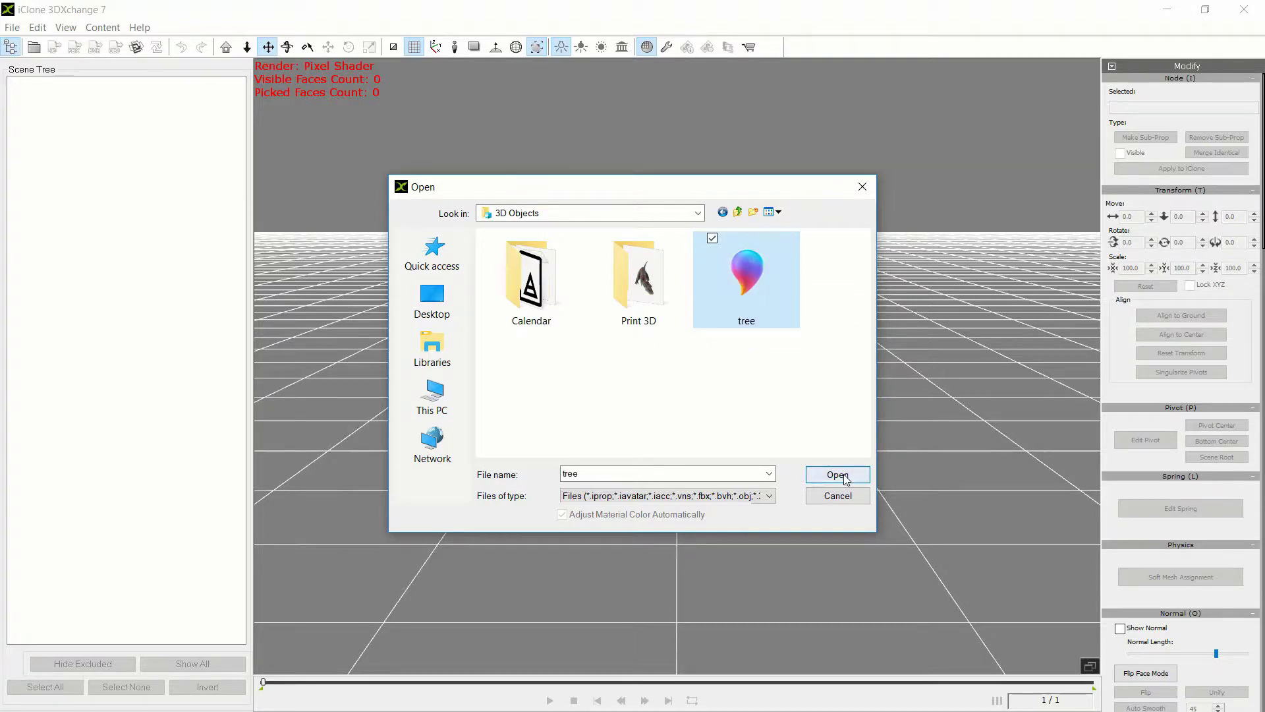
click(837, 475)
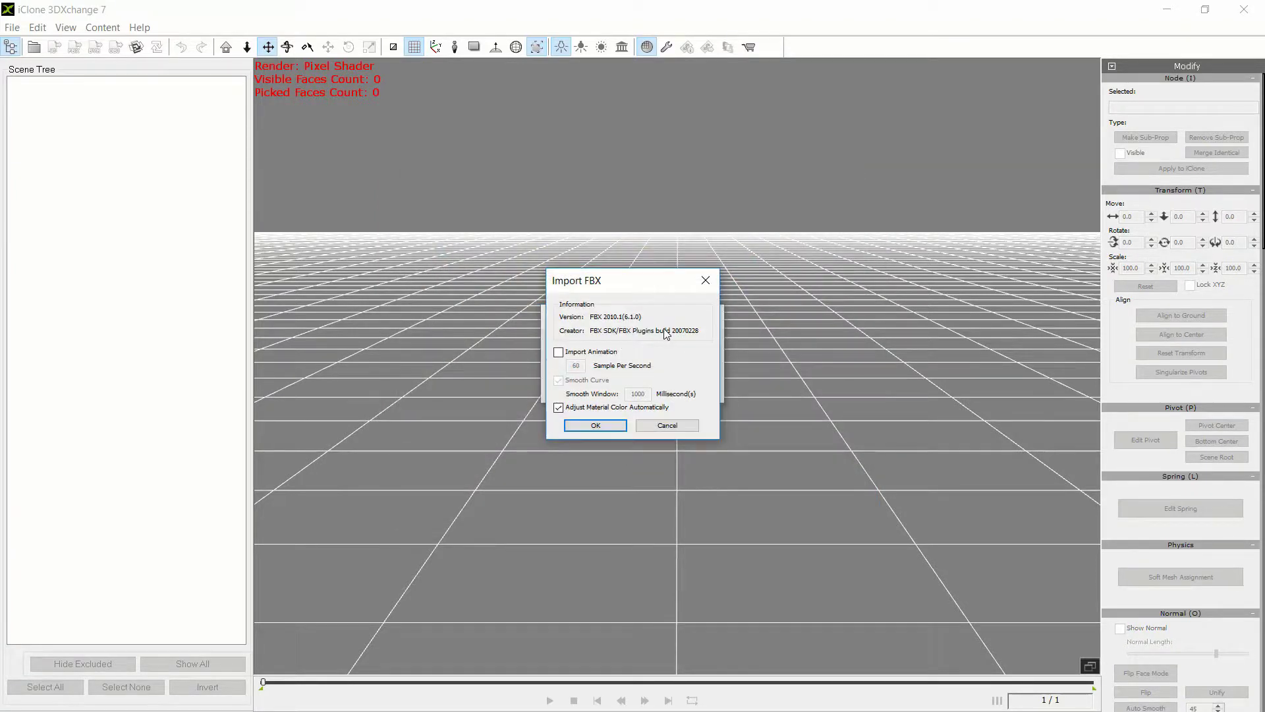
click(595, 426)
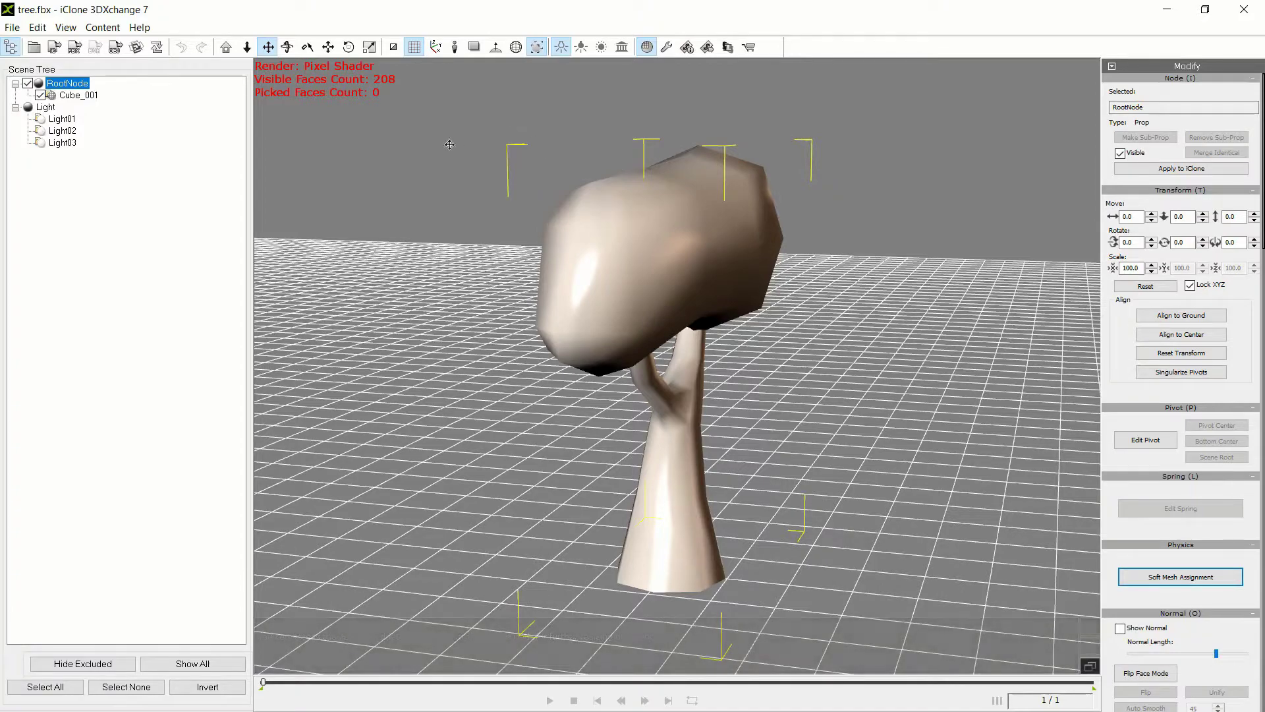
Check the tree from another side and align it to the ground.
click(287, 47)
drag(379, 344, 560, 310)
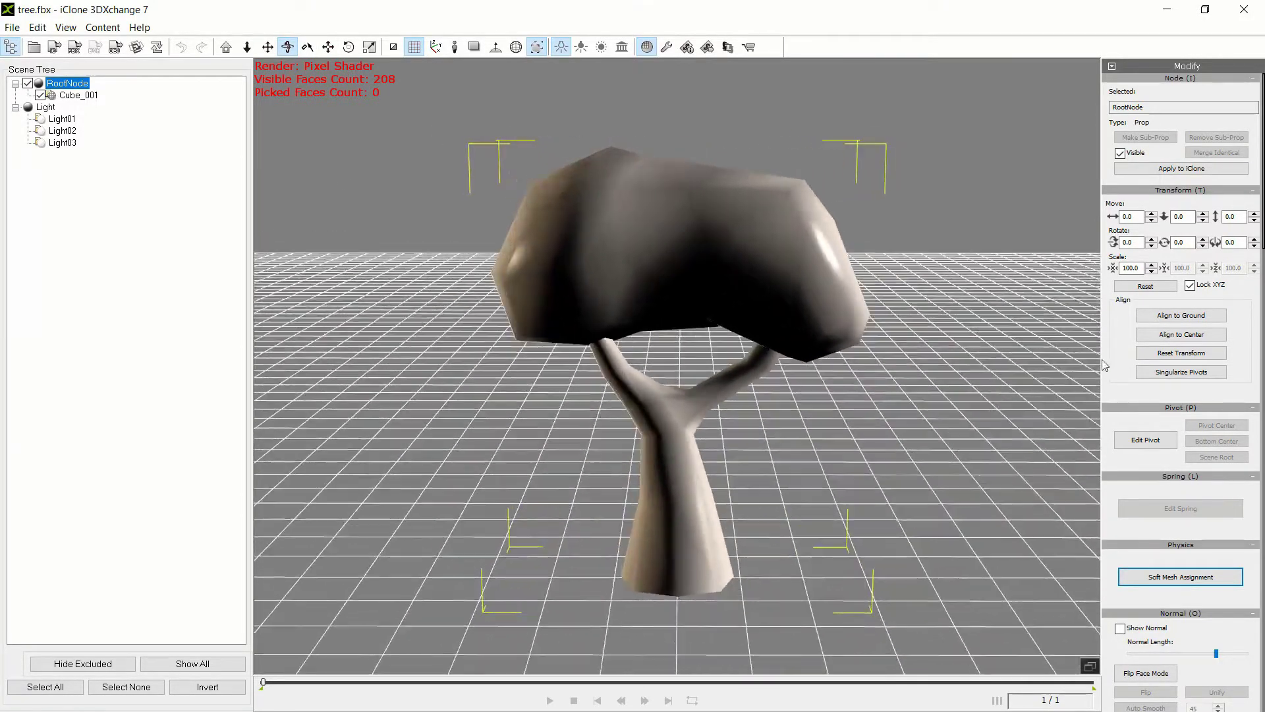
click(1180, 315)
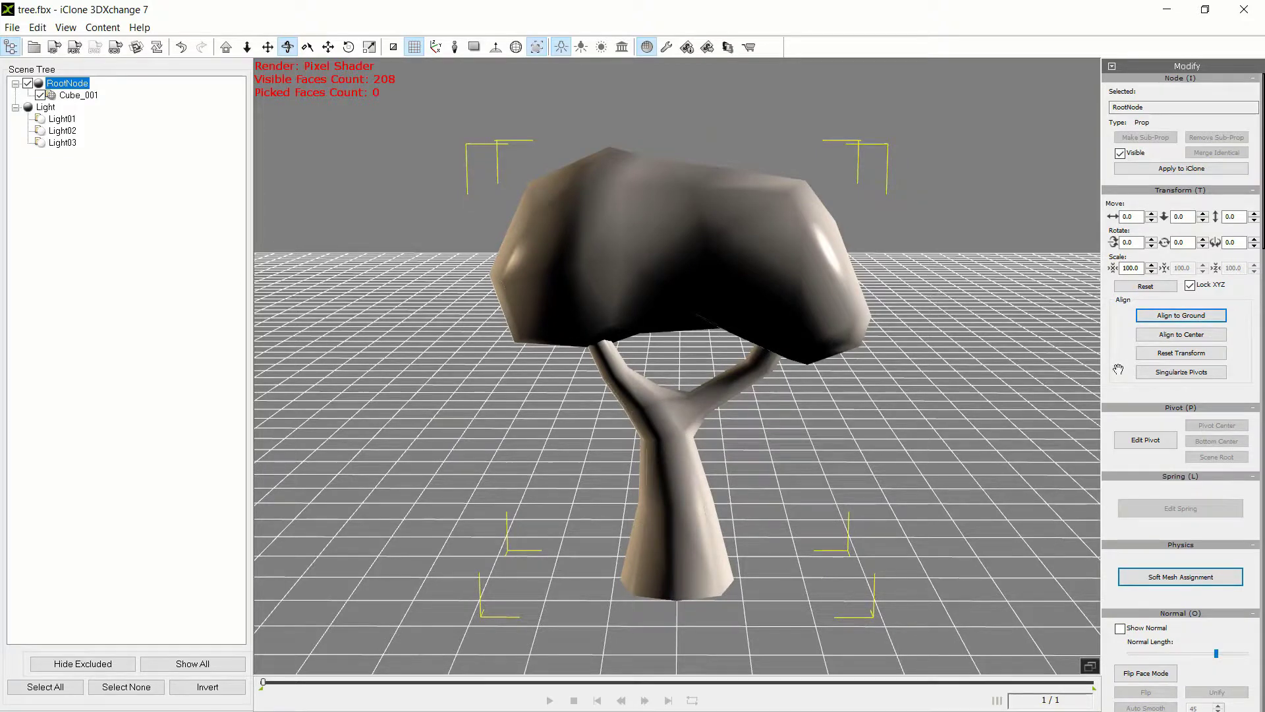
Pick the canopy's material from the tree model for editing.
drag(1263, 165, 1262, 556)
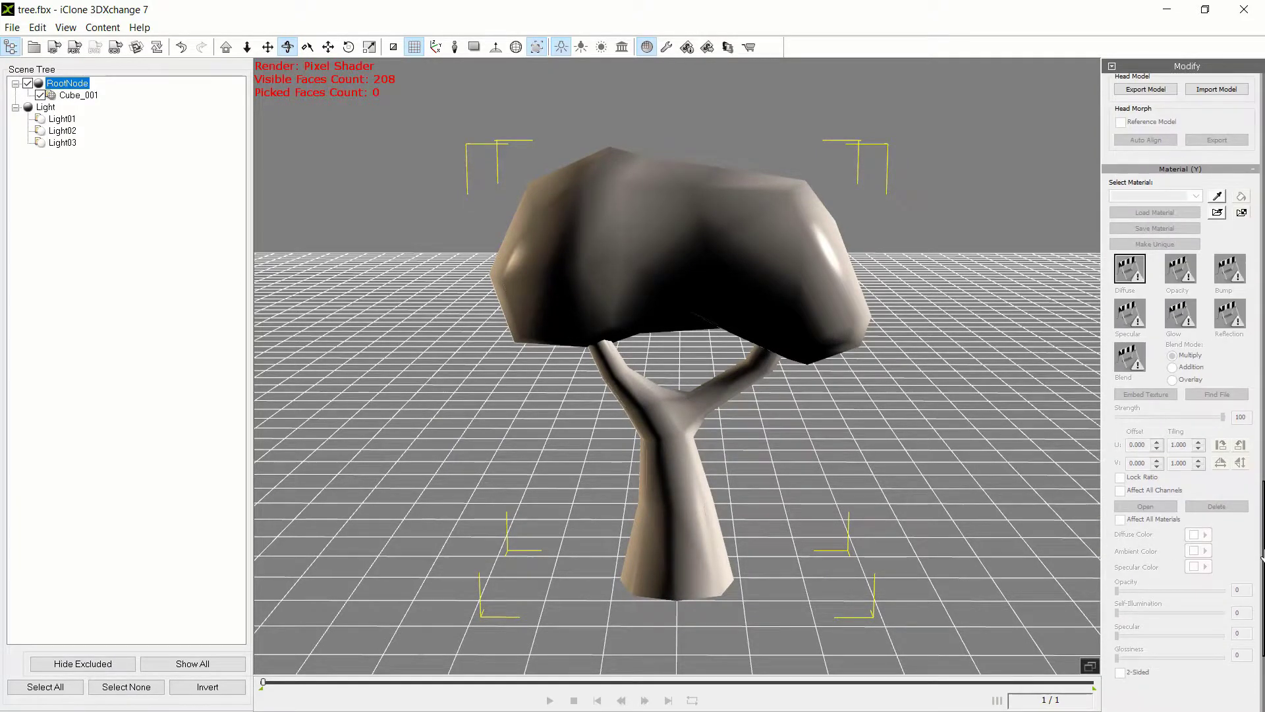
click(1216, 196)
click(710, 268)
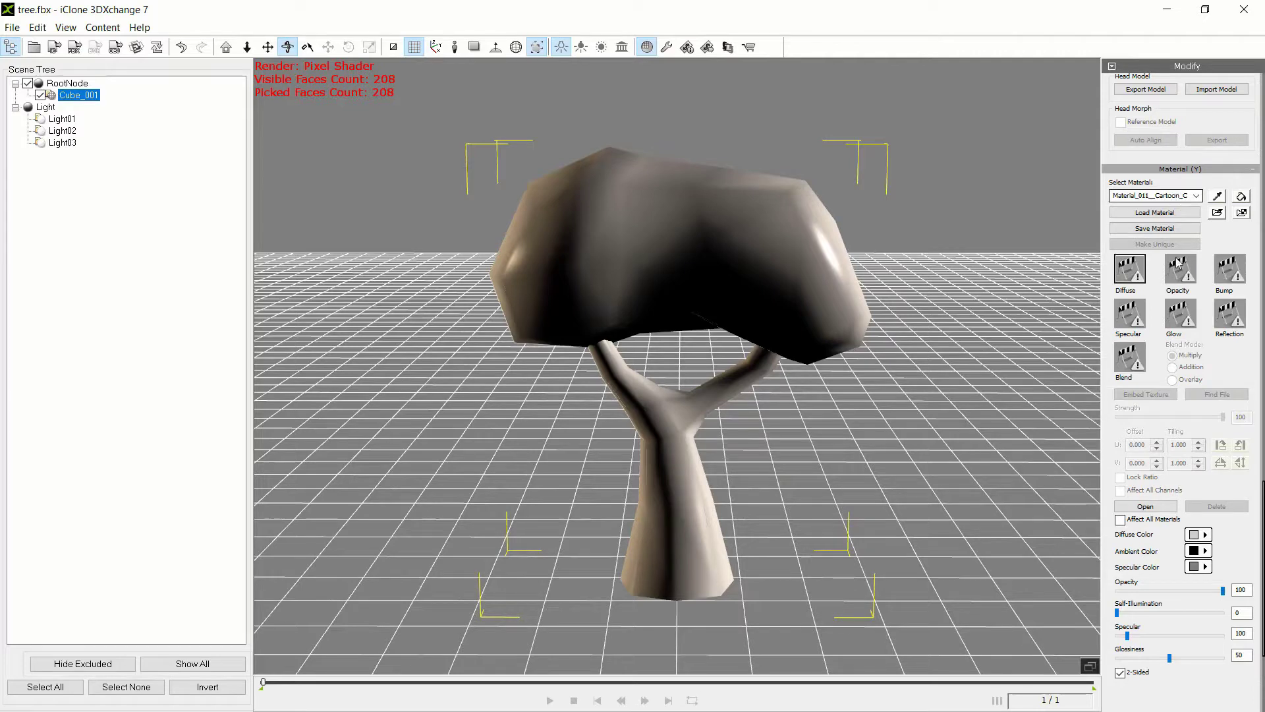
Load the Material_011__Cartoon_Canopy_png_Base_Color image from 3D Objects as the canopy material's diffuse texture.
double_click(1138, 278)
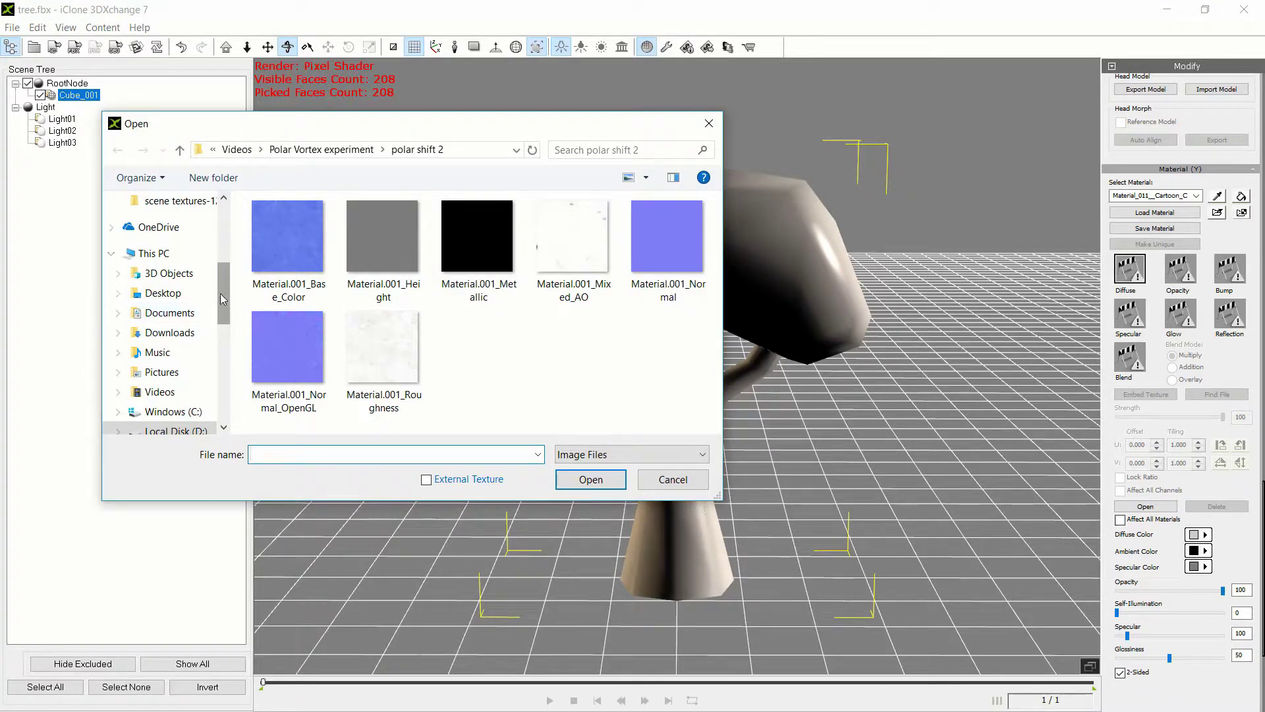
drag(223, 298, 242, 278)
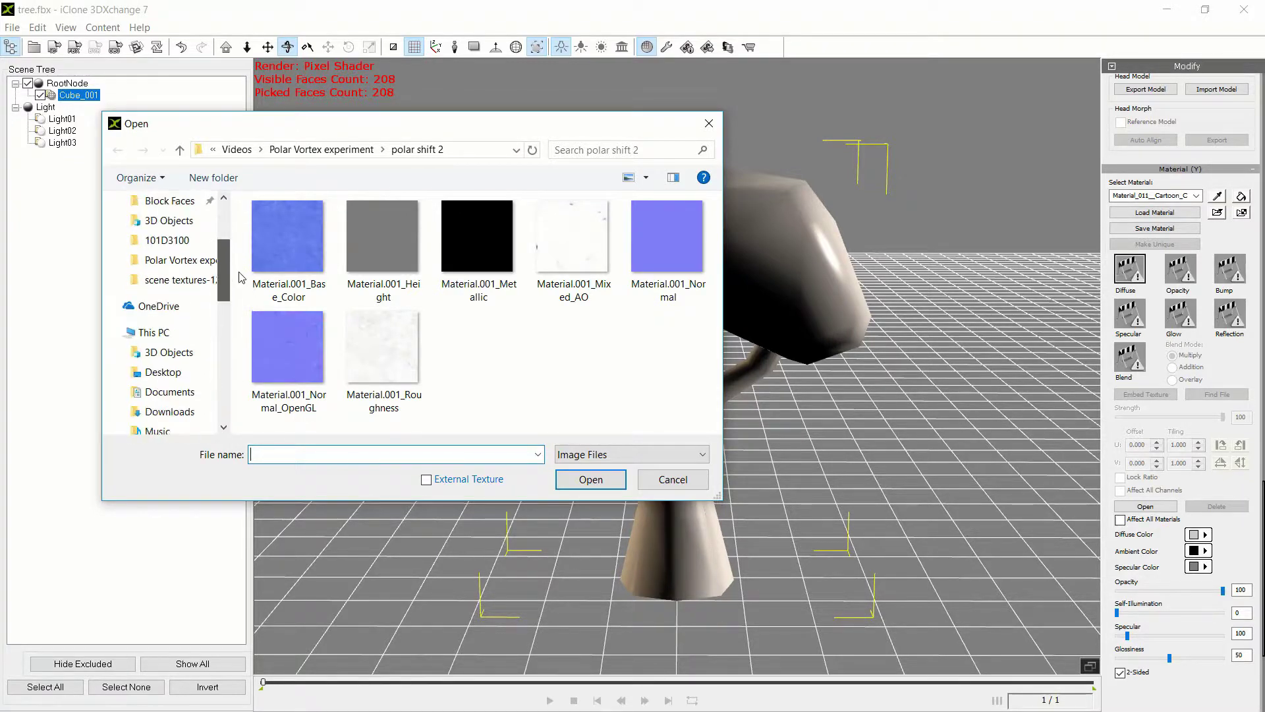
click(170, 353)
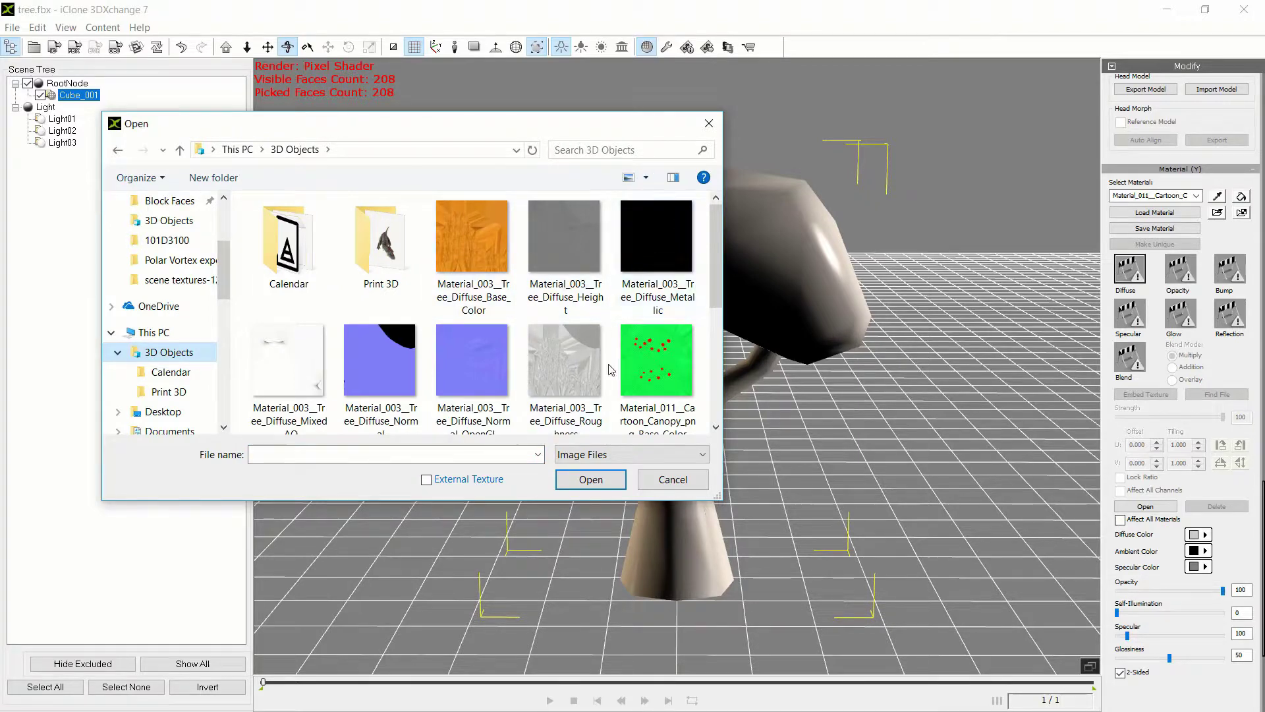
click(654, 356)
click(589, 481)
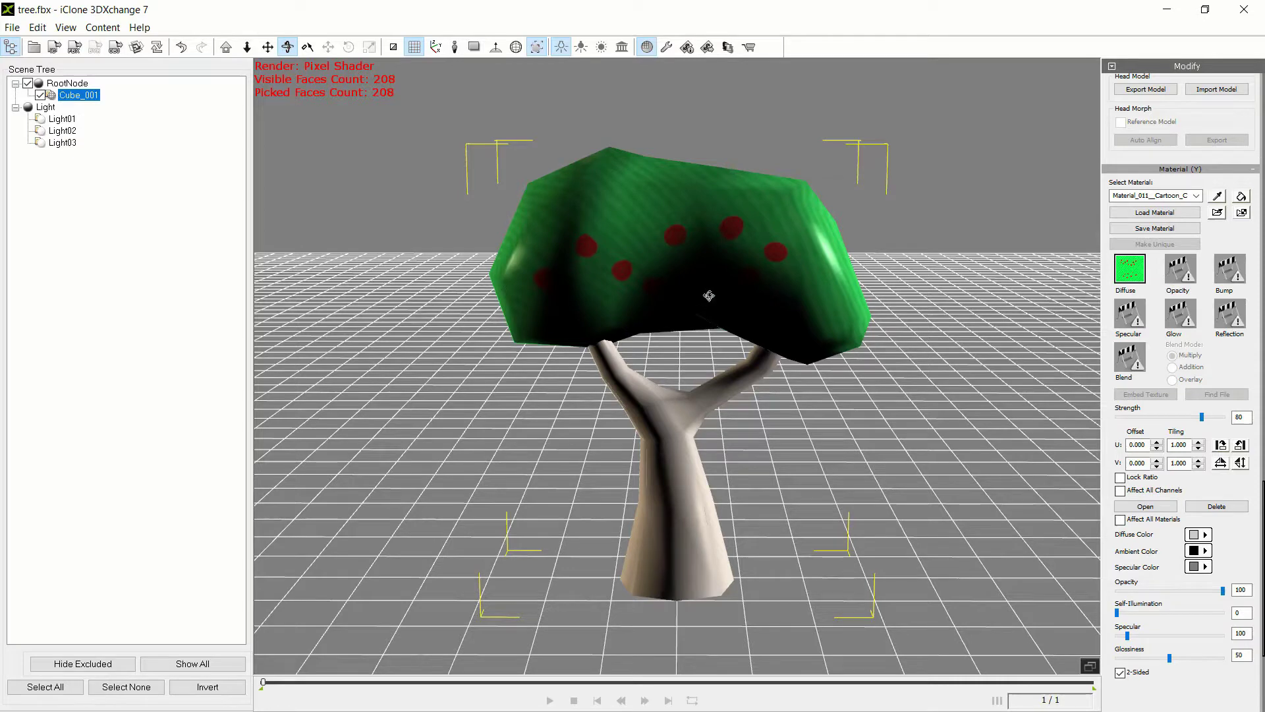
Export the whole tree as an iClone 7 prop named tree-low poly with a maximum texture size of 512x512.
click(11, 27)
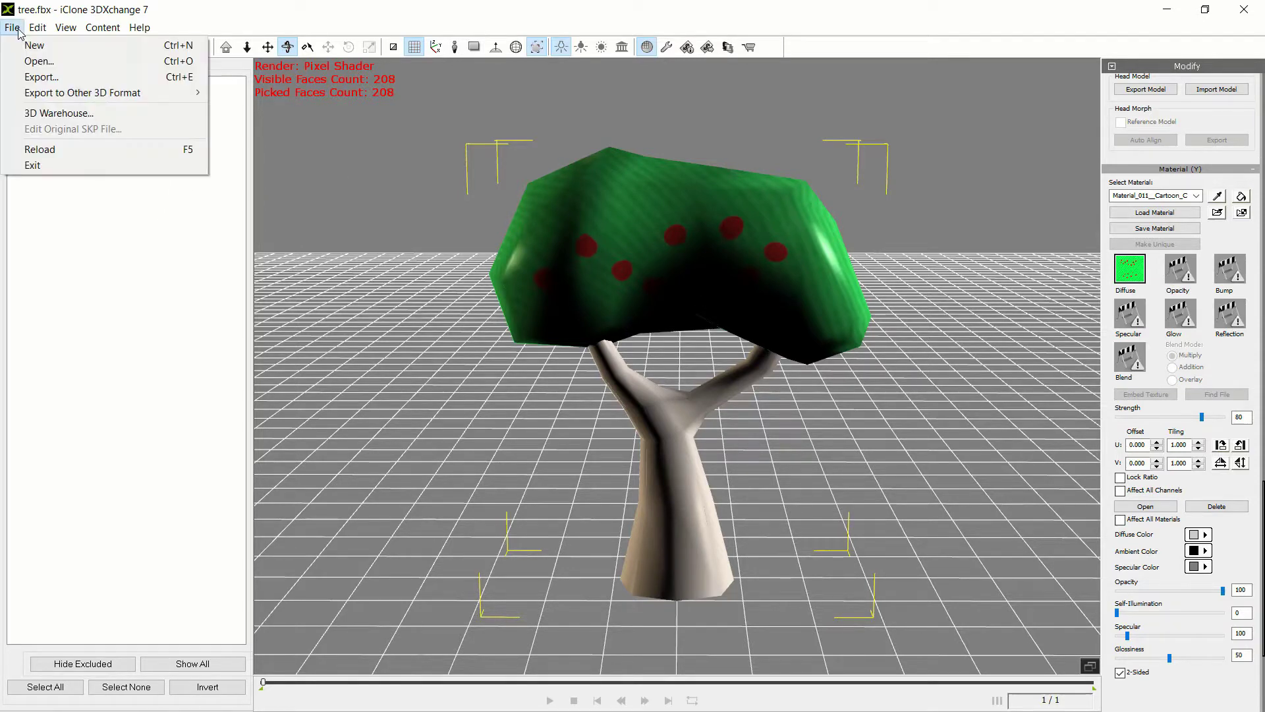
click(40, 77)
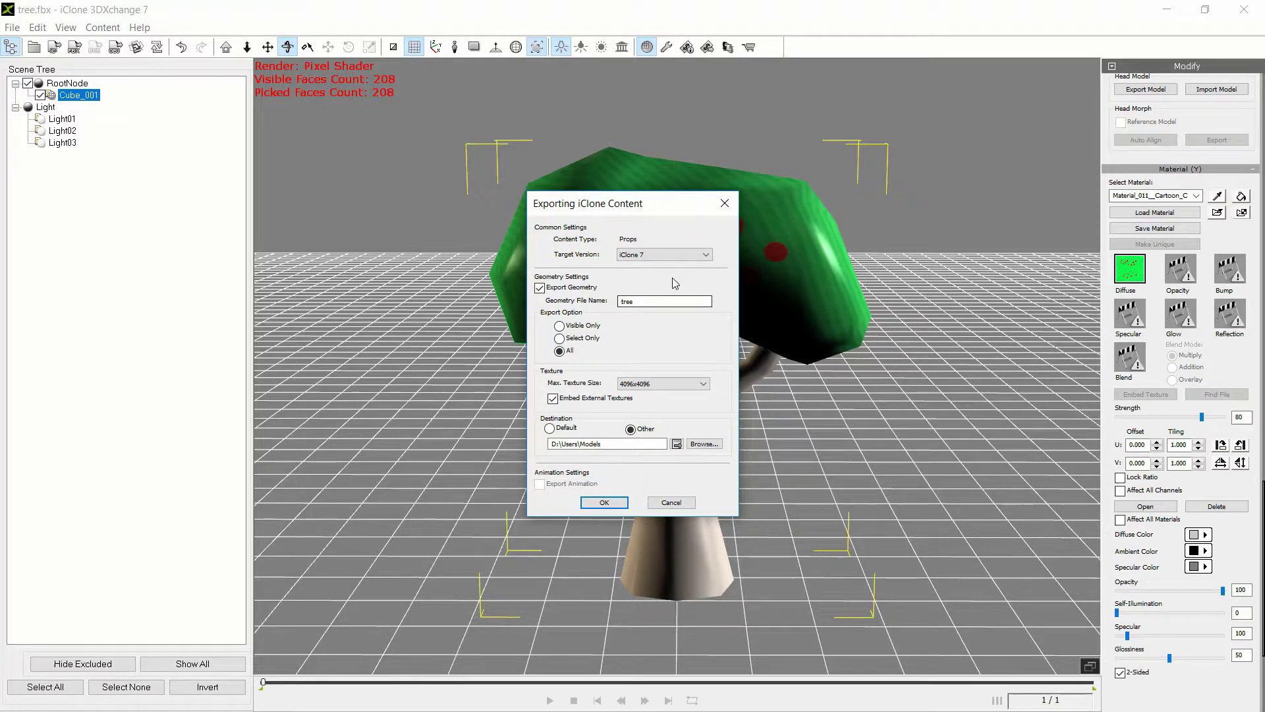
click(650, 300)
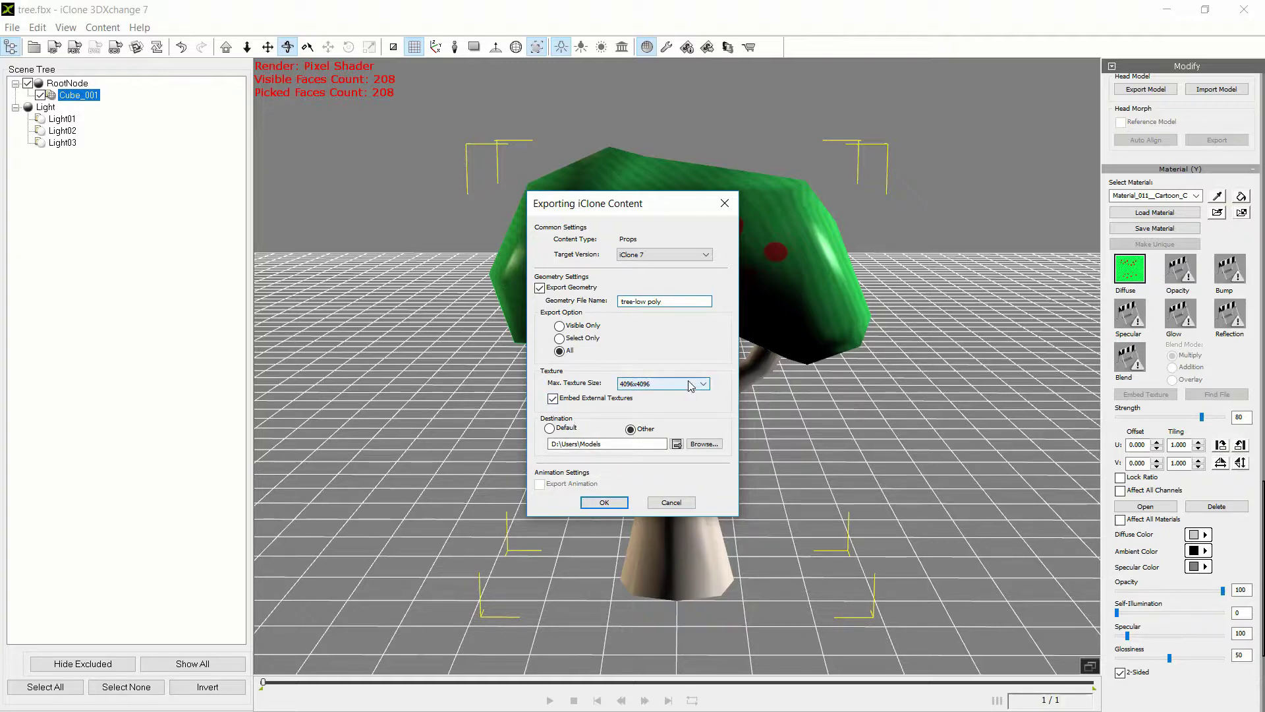
click(702, 384)
click(650, 419)
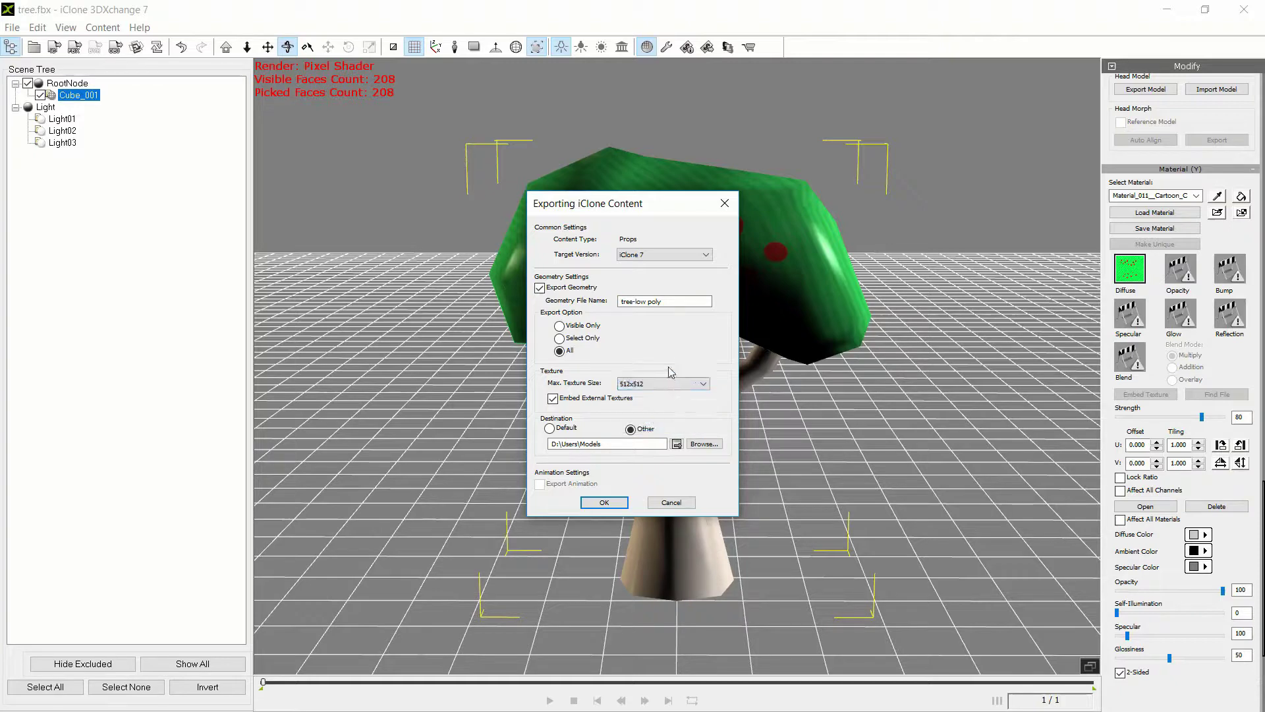
click(604, 502)
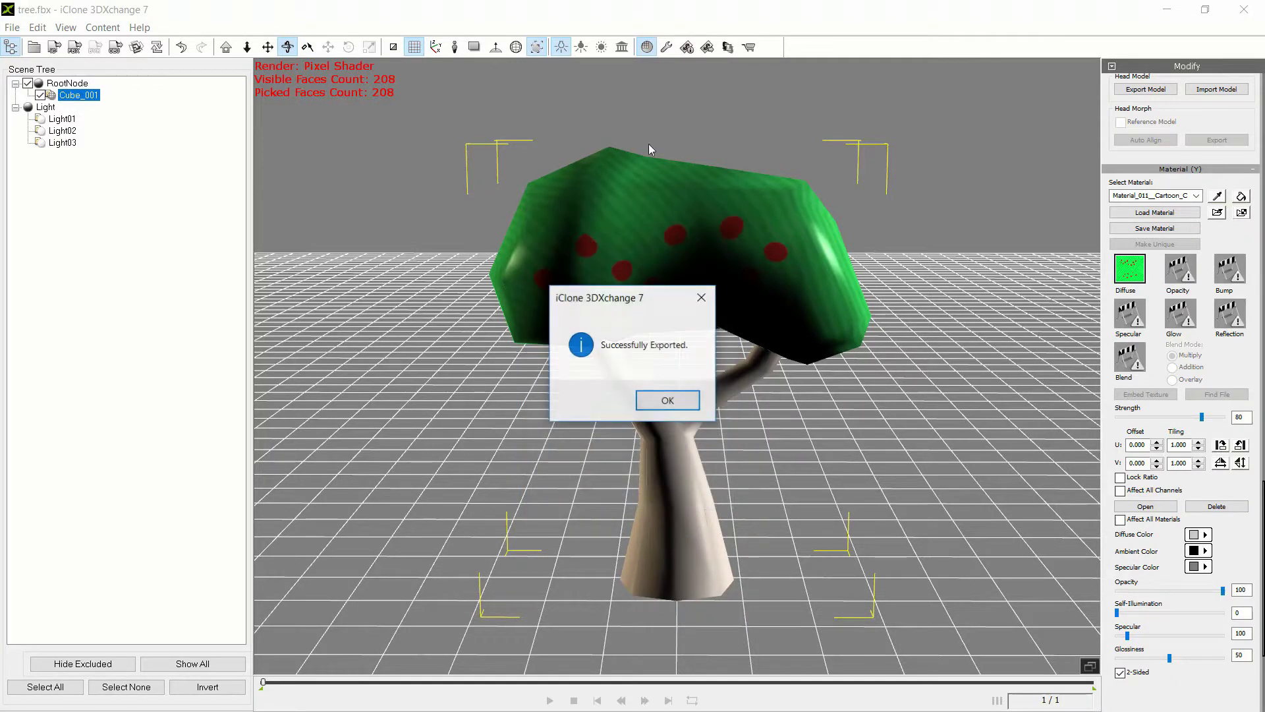
click(669, 401)
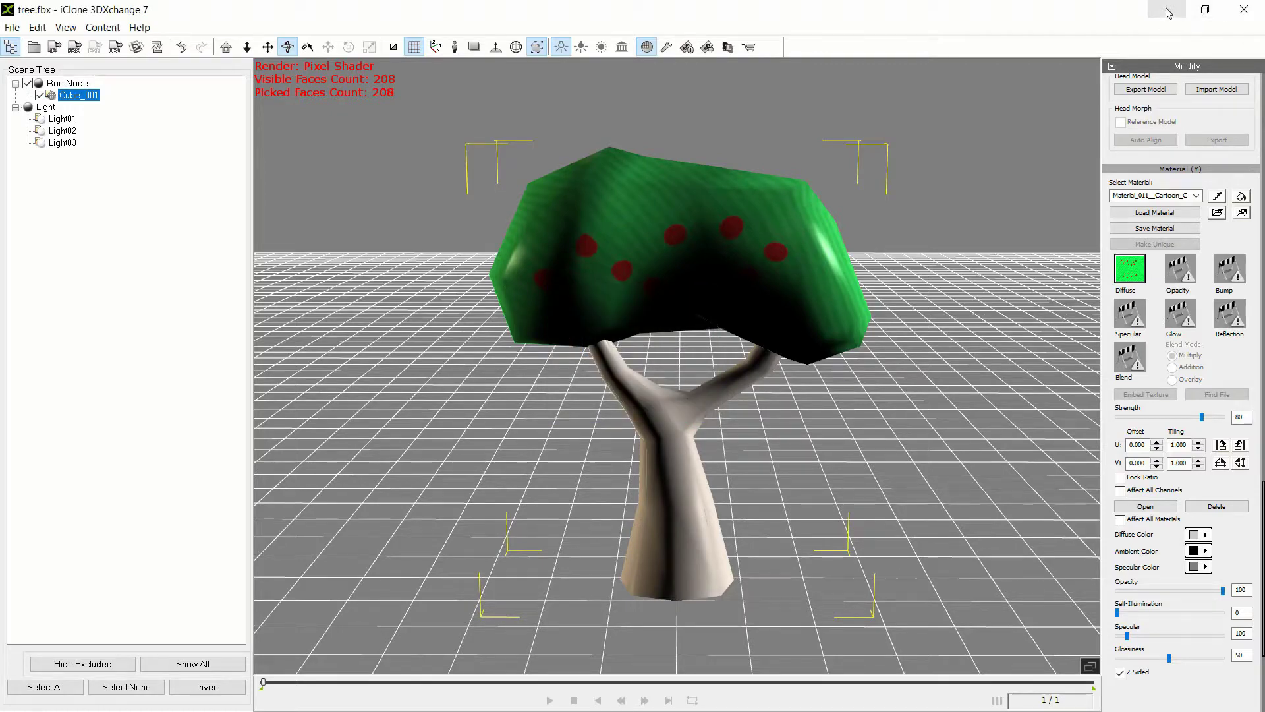
Switch to iClone 7 and dismiss its welcome screen.
click(1166, 9)
mouse_move(132, 704)
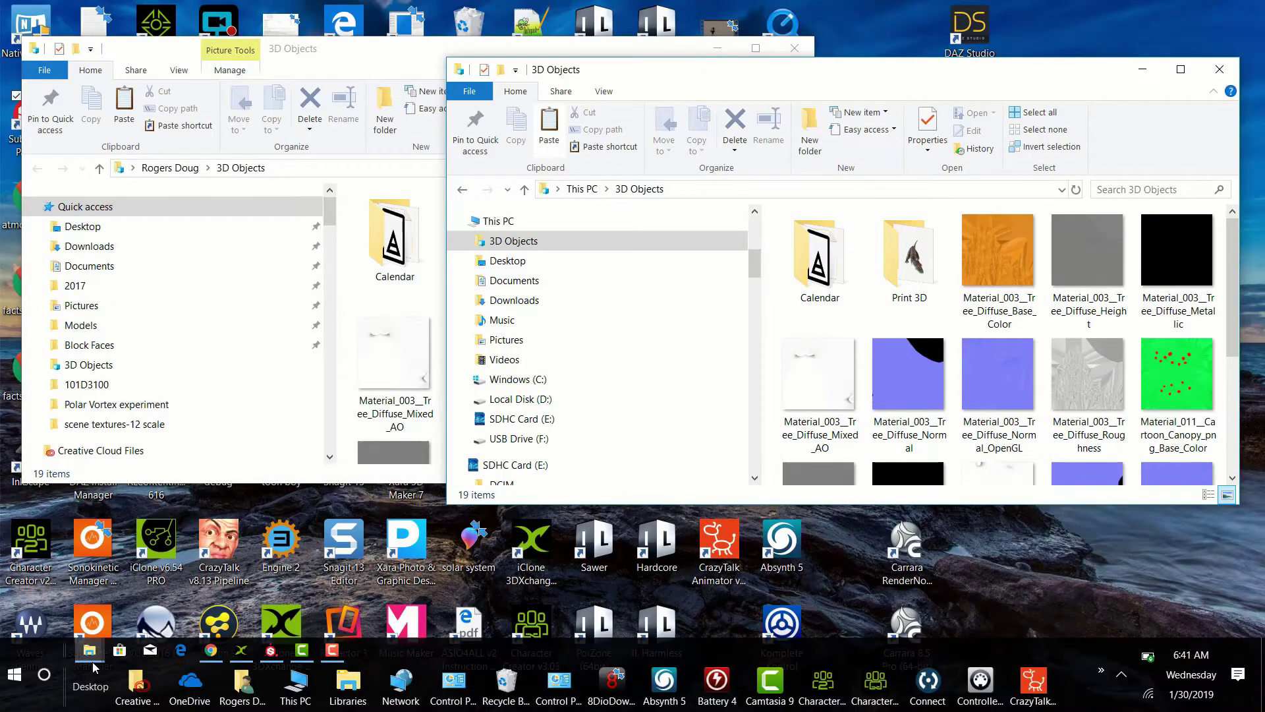
click(240, 651)
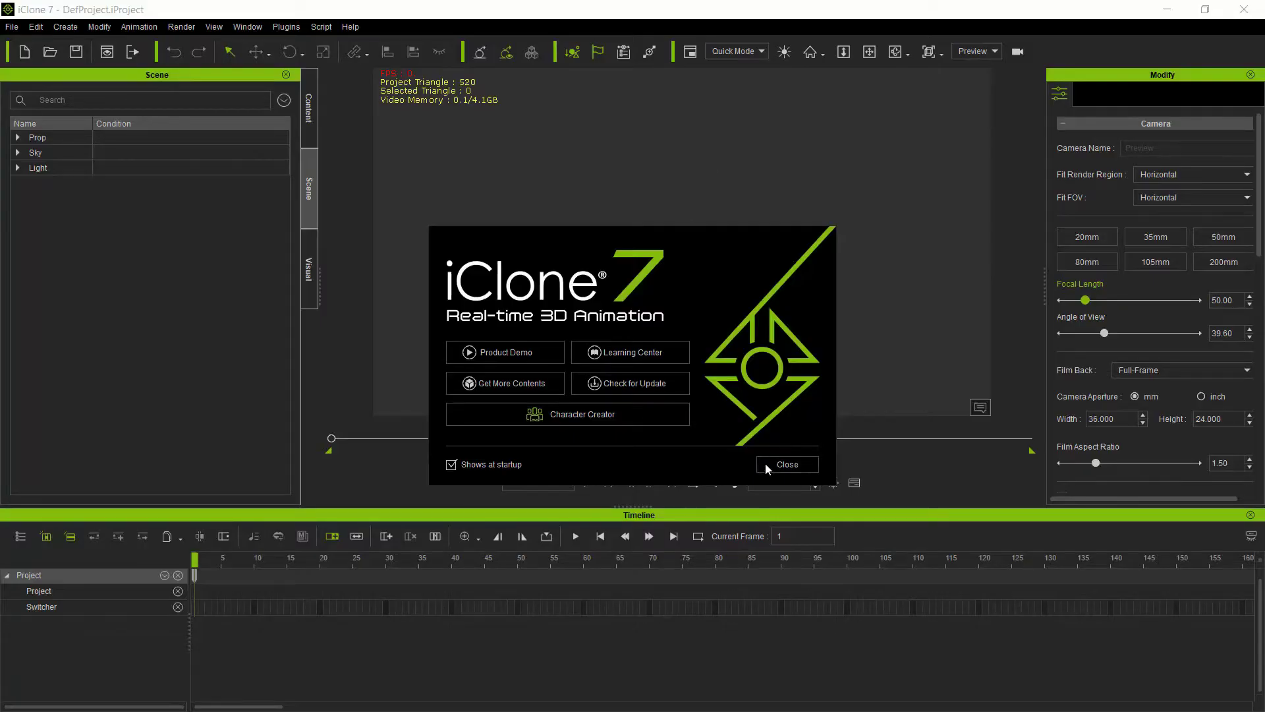
click(786, 465)
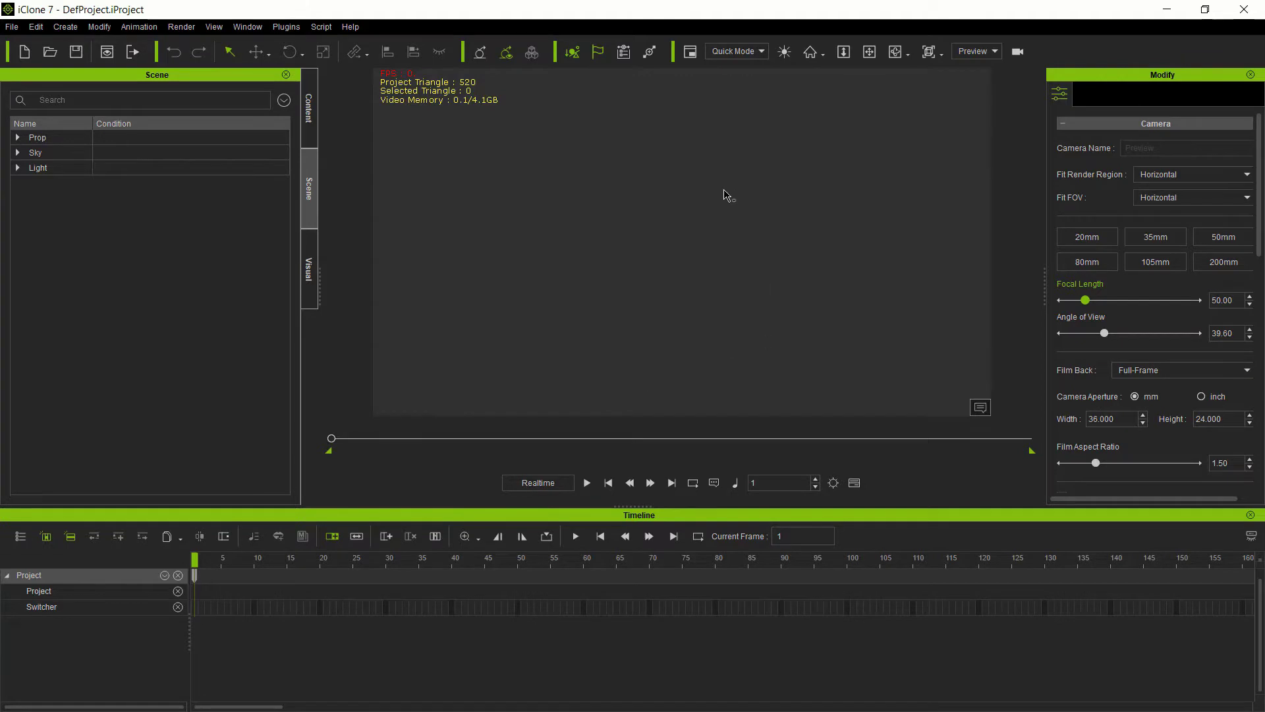
Import the tree-low poly prop from the Models folder into the project.
click(12, 27)
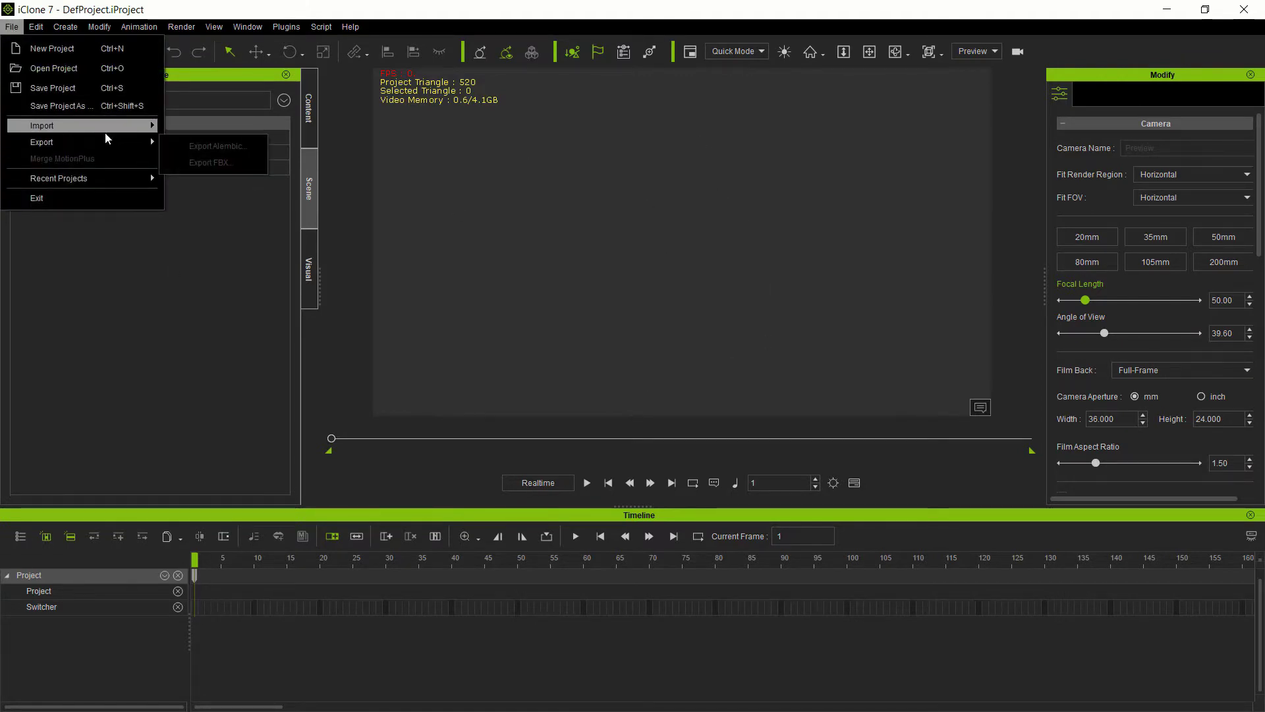
mouse_move(106, 126)
click(198, 132)
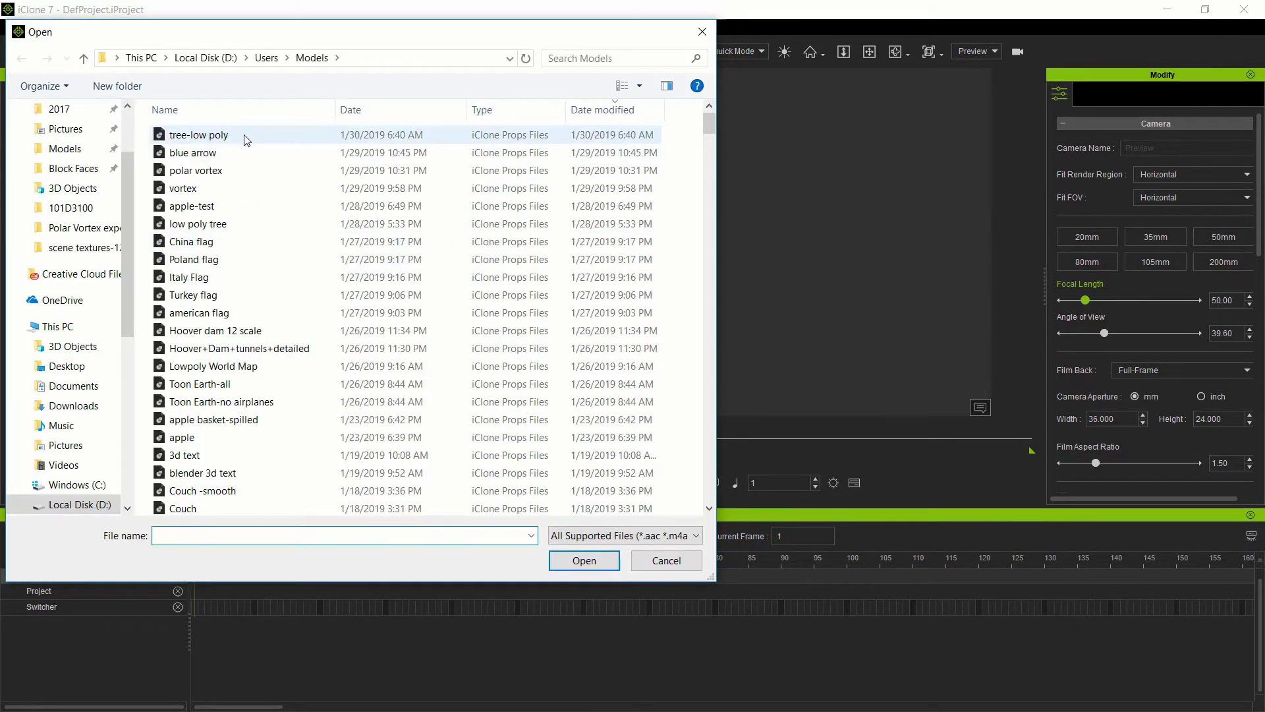
click(198, 135)
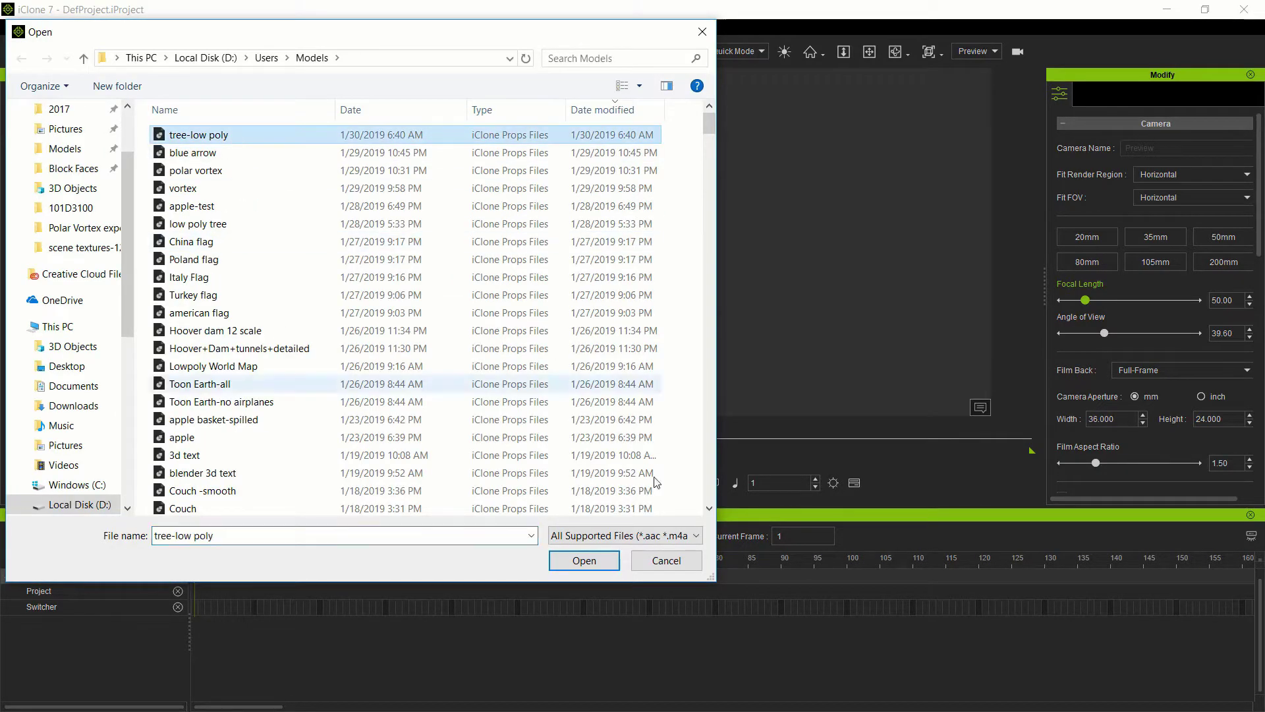
click(584, 560)
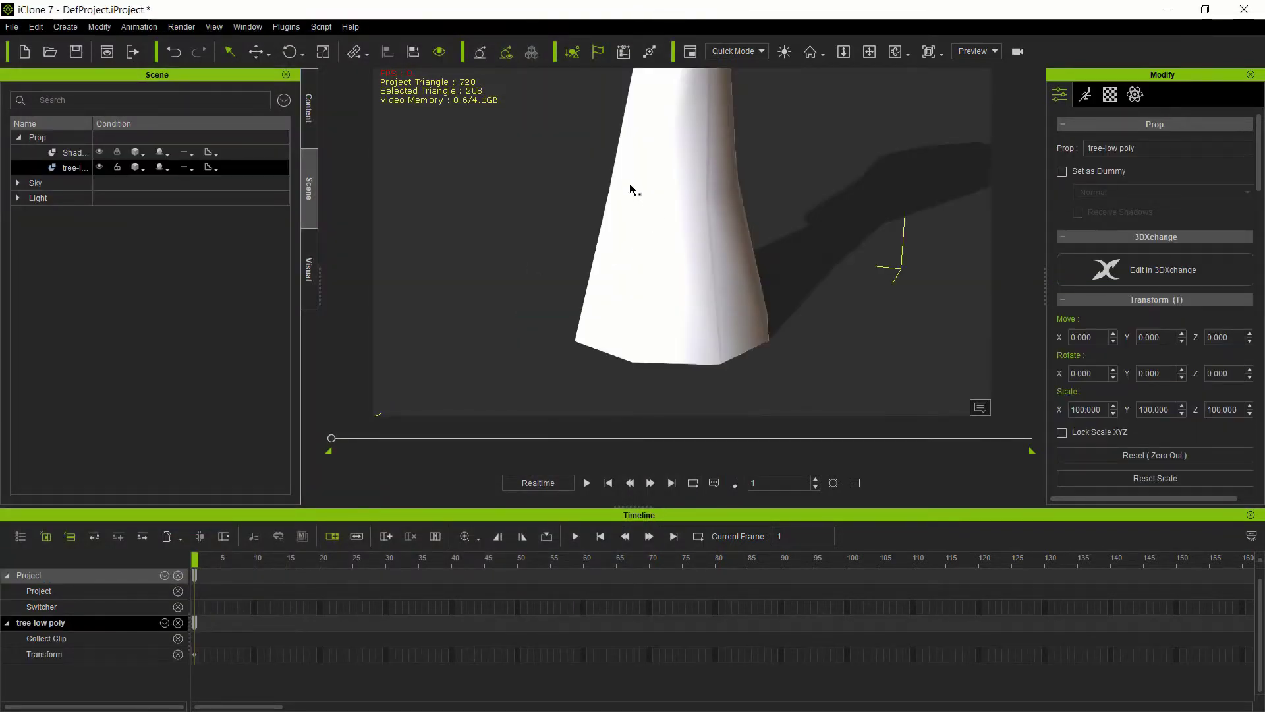
scroll(725, 176, down, 3)
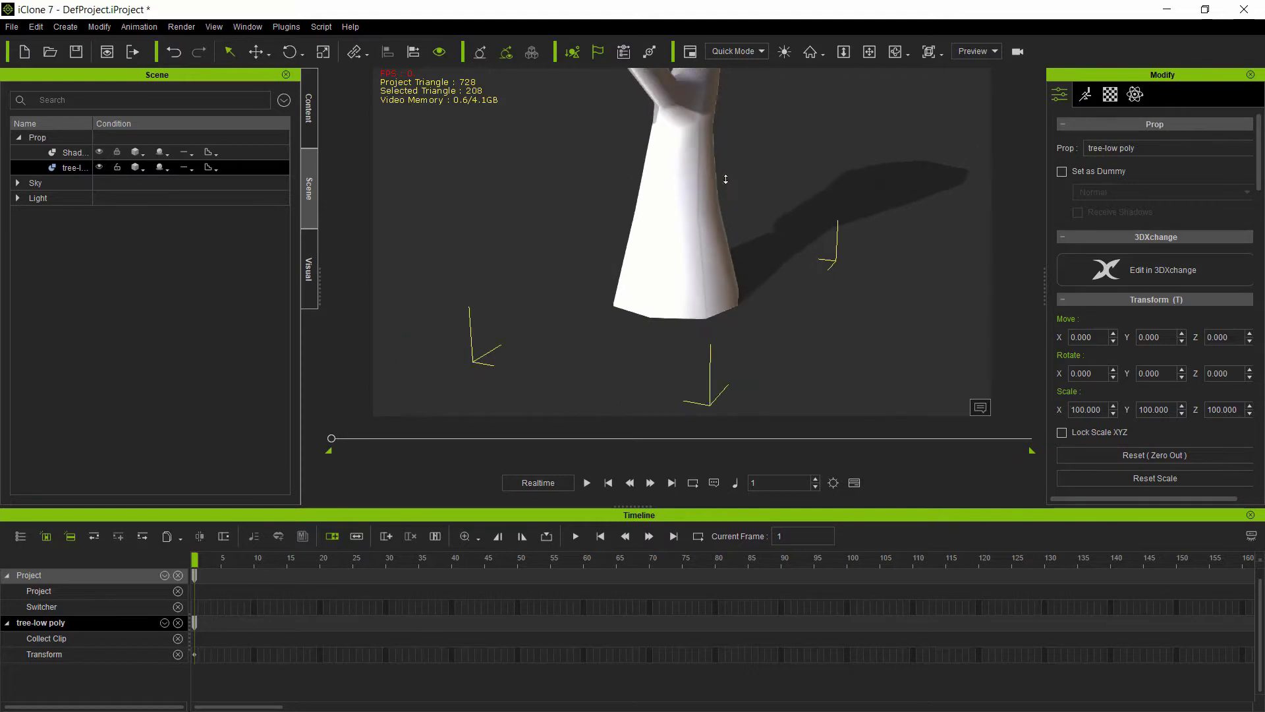
Inspect the imported tree from the other side and look through the trunk material's texture and material settings.
scroll(725, 177, down, 5)
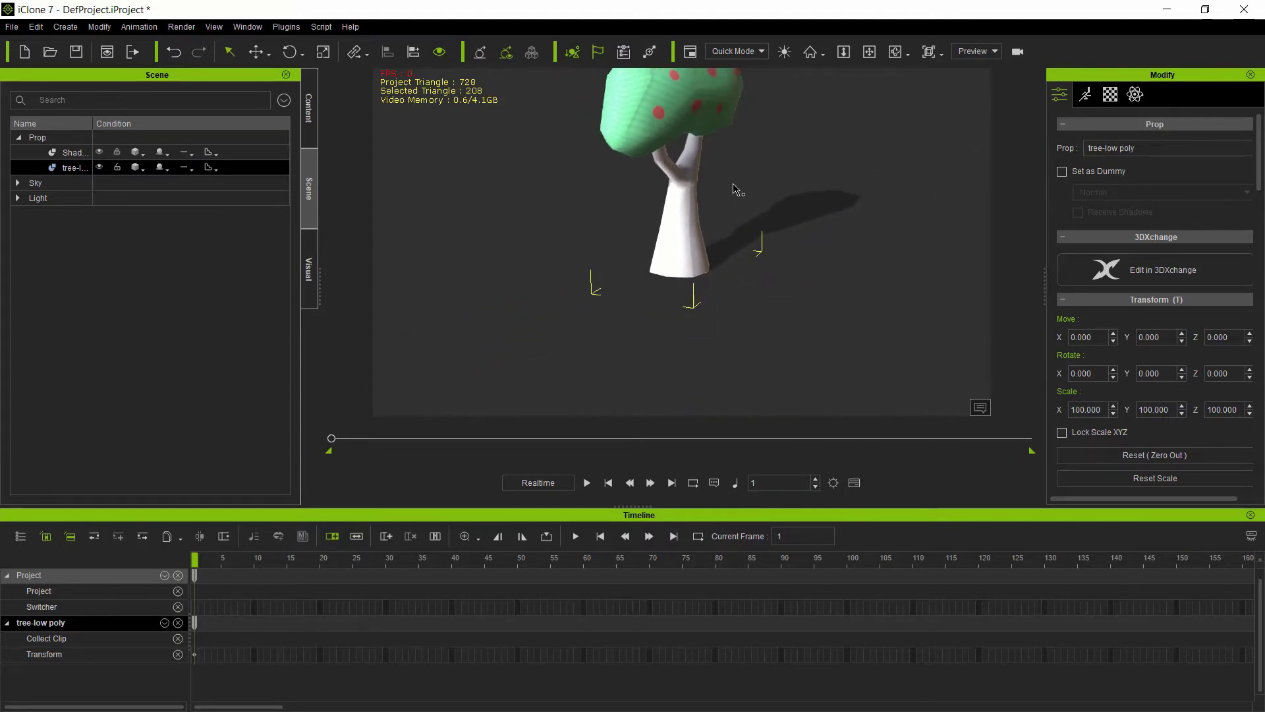
scroll(736, 190, down, 2)
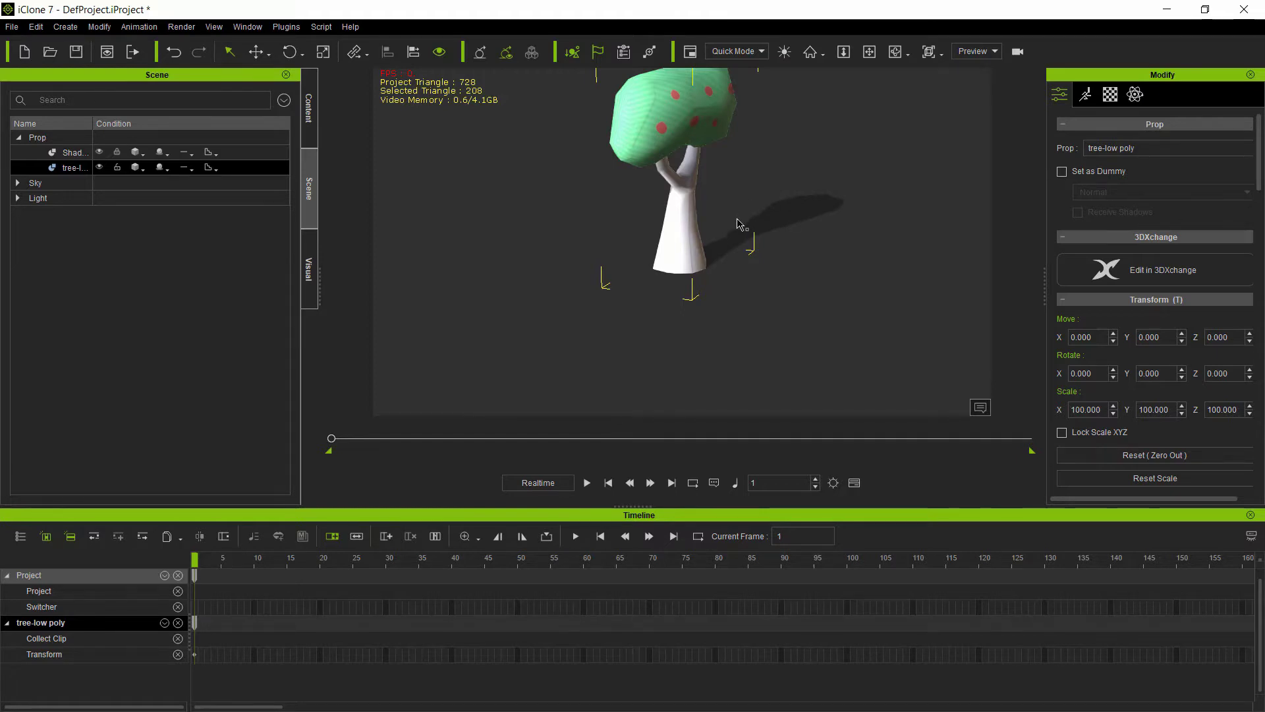
key(c)
drag(672, 281, 915, 270)
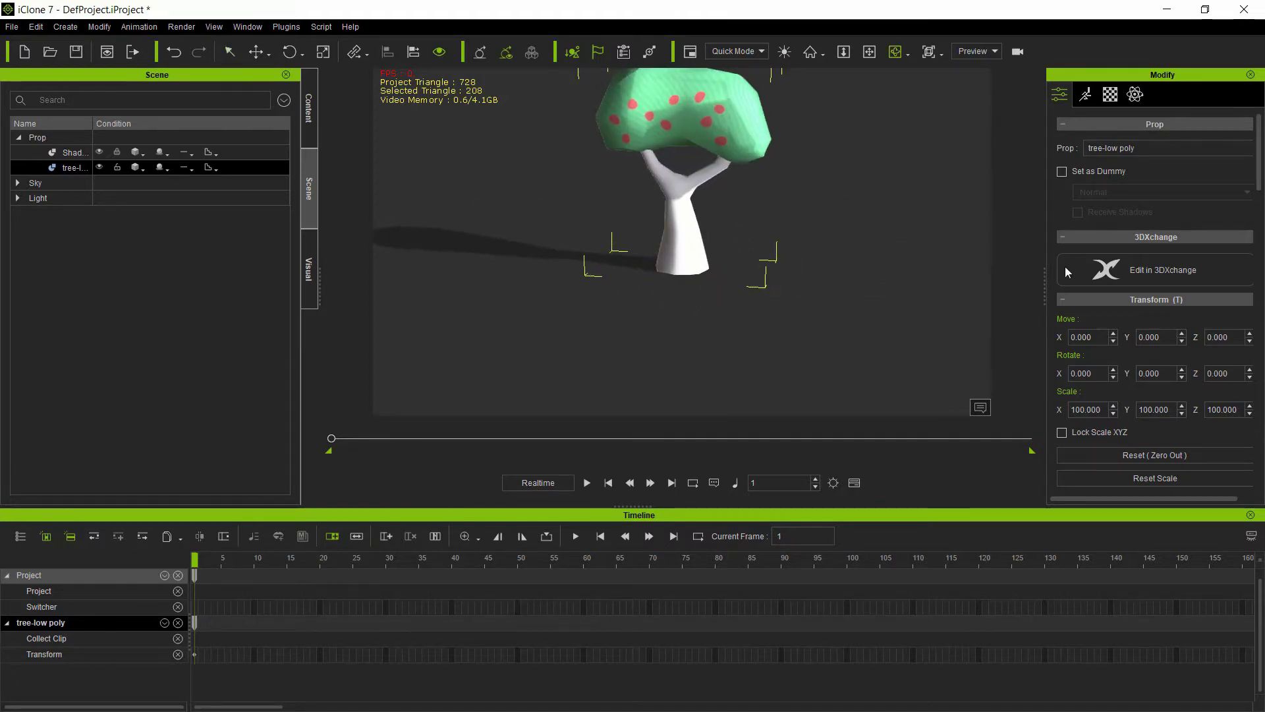
click(1110, 94)
scroll(1172, 289, down, 10)
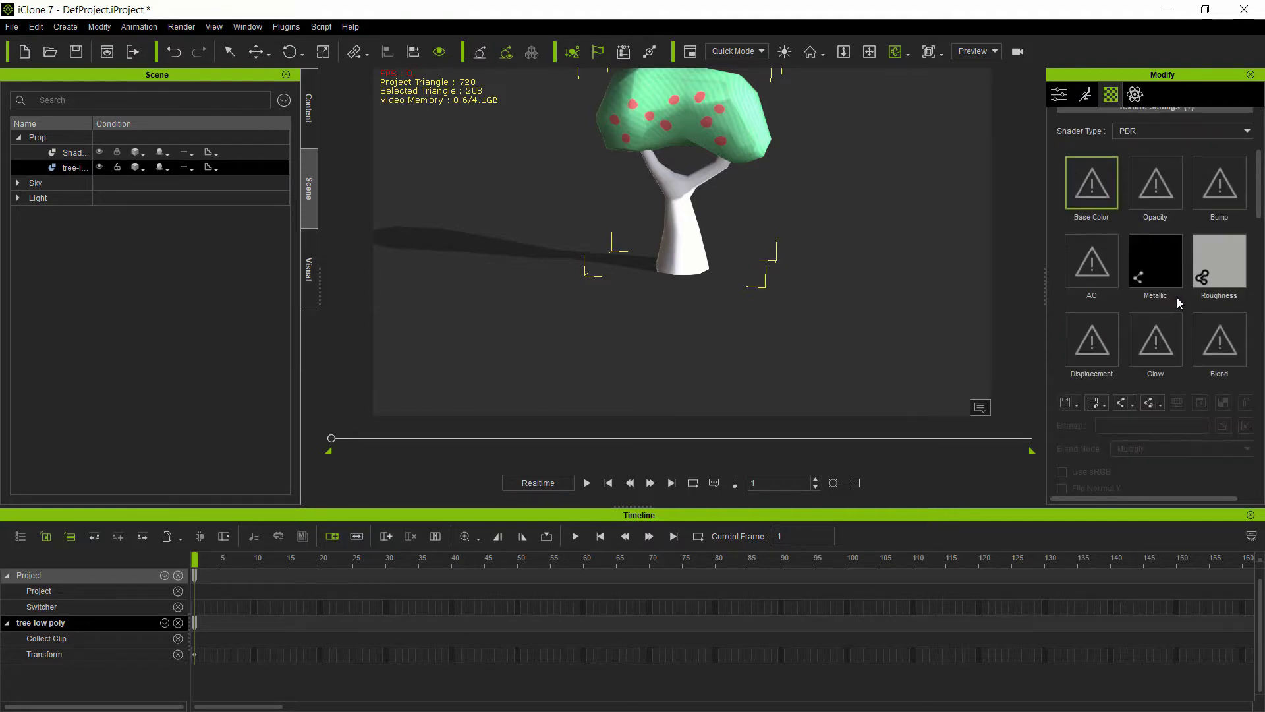
scroll(1180, 302, down, 3)
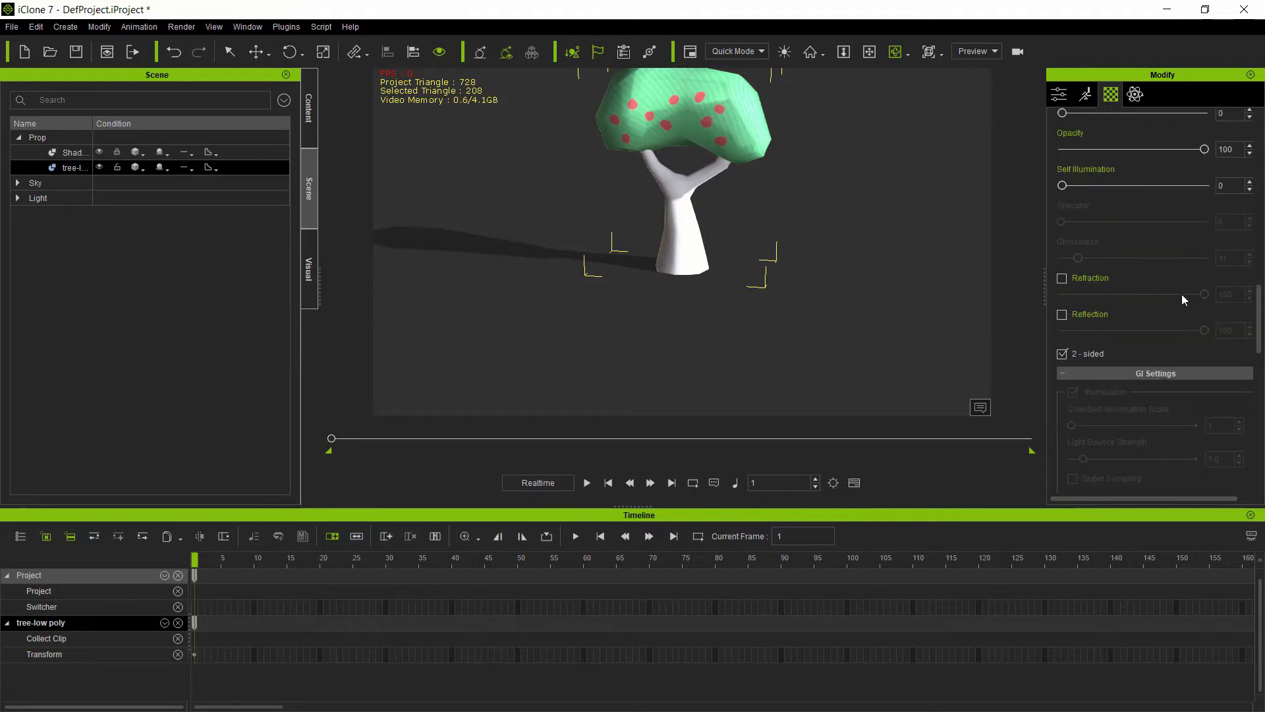
scroll(1181, 294, down, 3)
scroll(1163, 231, up, 15)
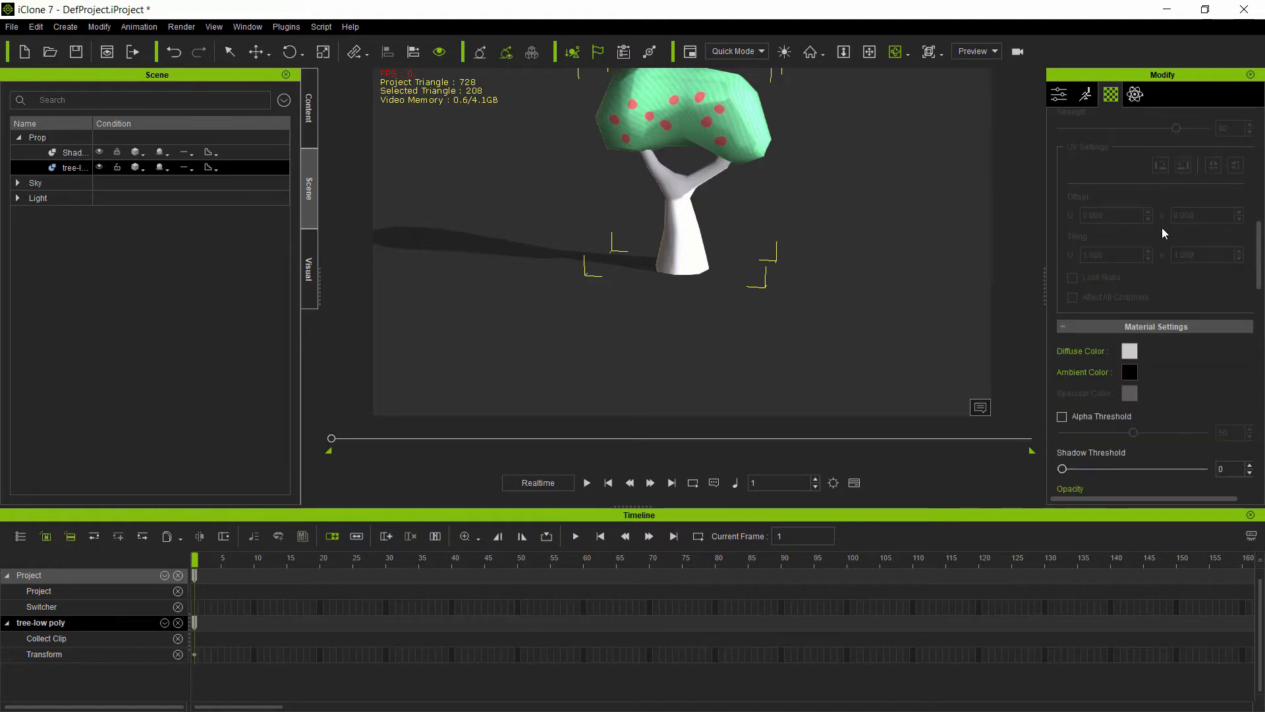
scroll(1160, 224, up, 2)
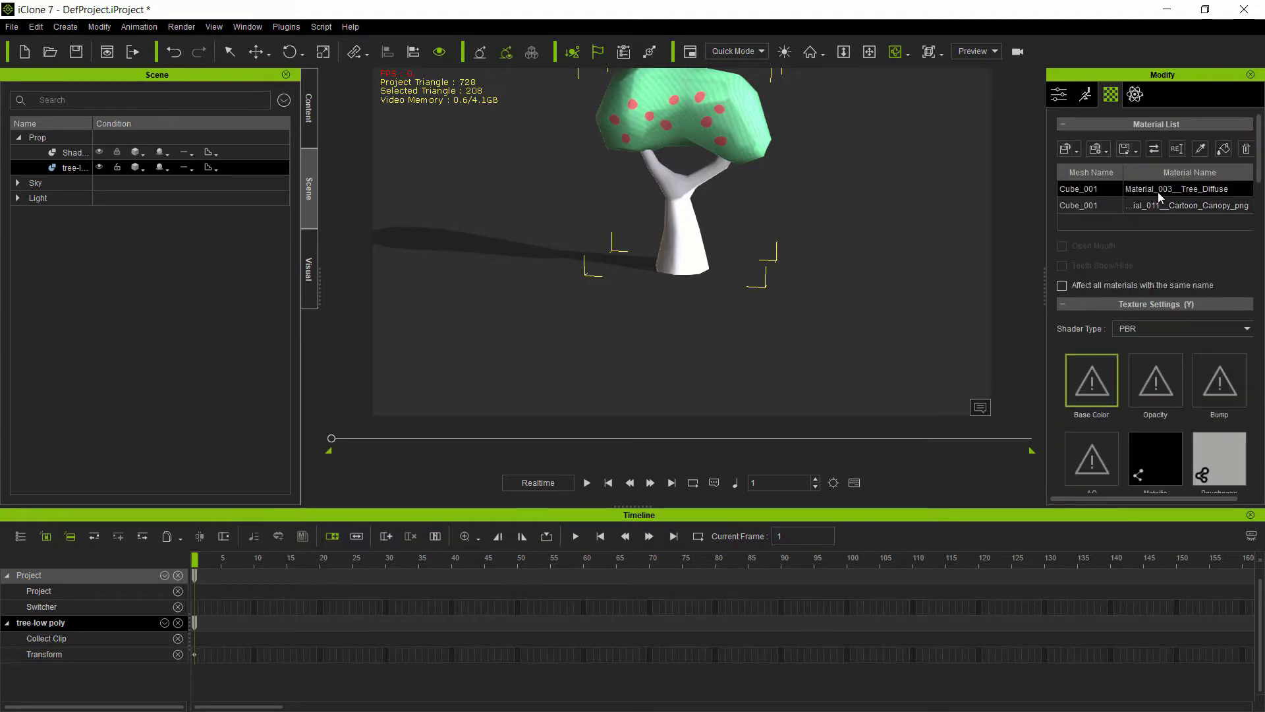
Select the Material_011__Cartoon_Canopy_png material and set its base color strength to 100.
click(1156, 206)
scroll(1156, 277, down, 6)
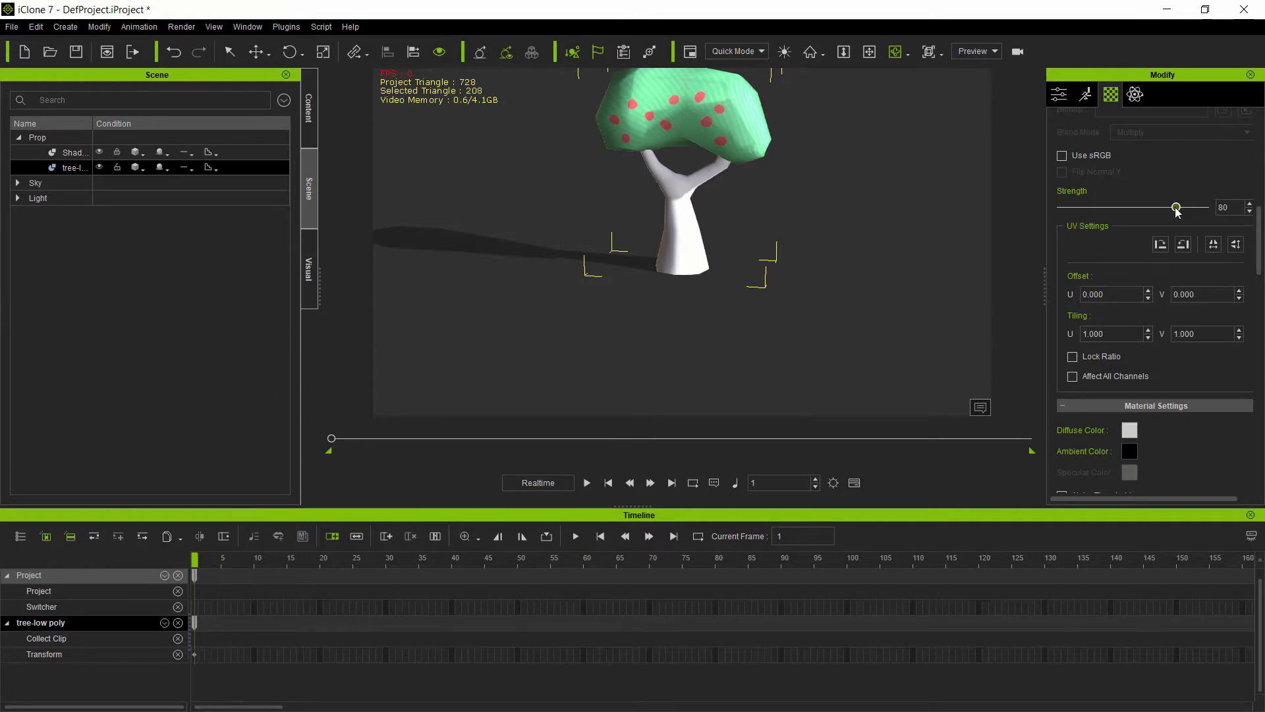
drag(1177, 211, 1216, 200)
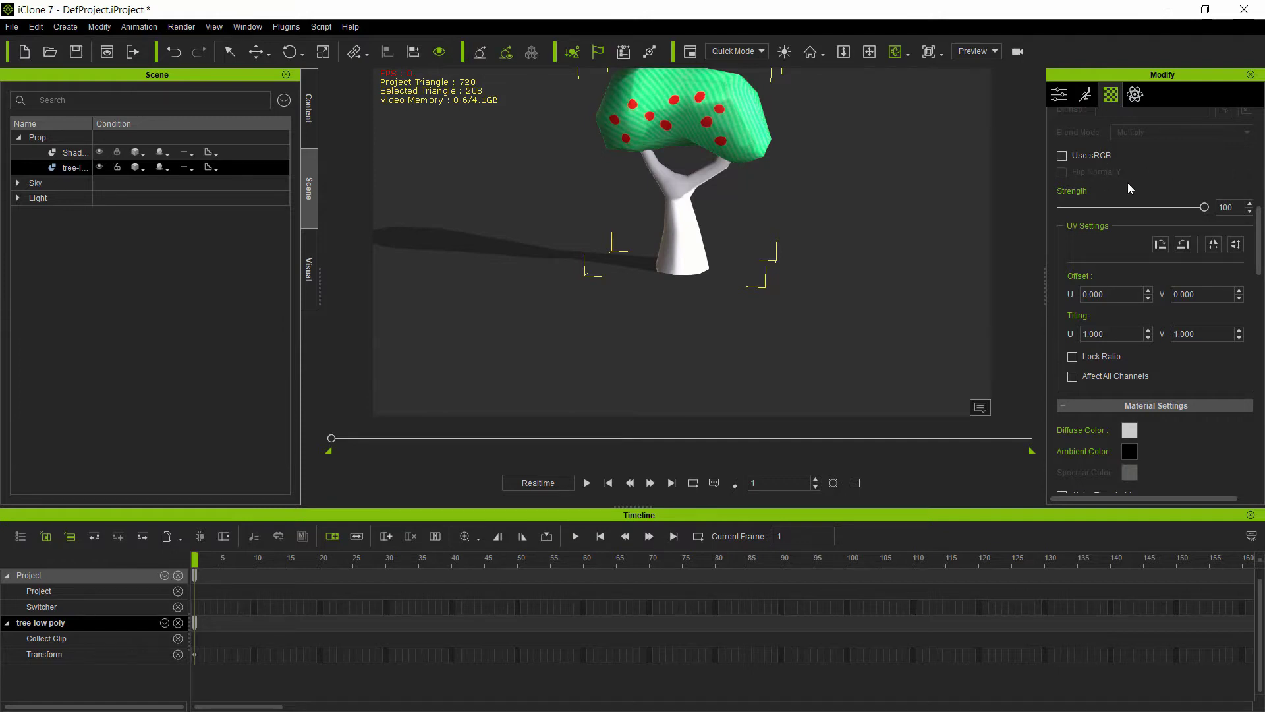
Enable Use sRGB for the canopy material's base color texture.
scroll(1125, 173, up, 3)
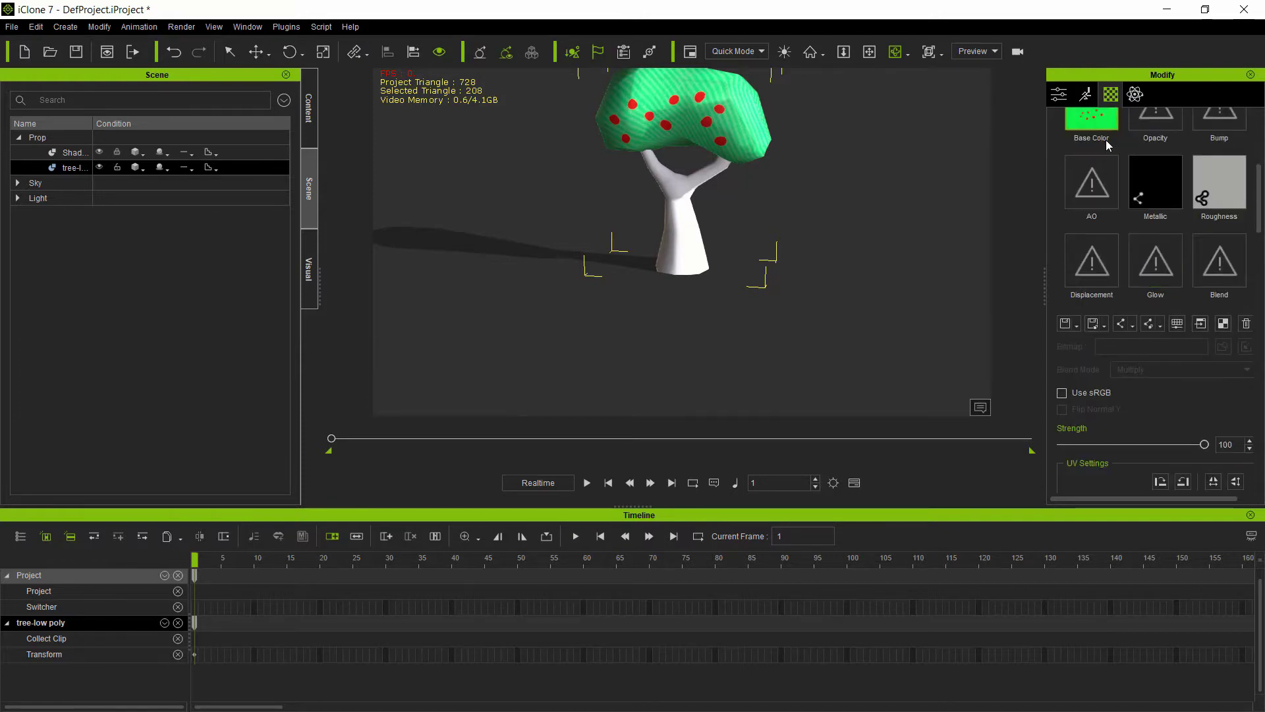
scroll(1154, 291, down, 1)
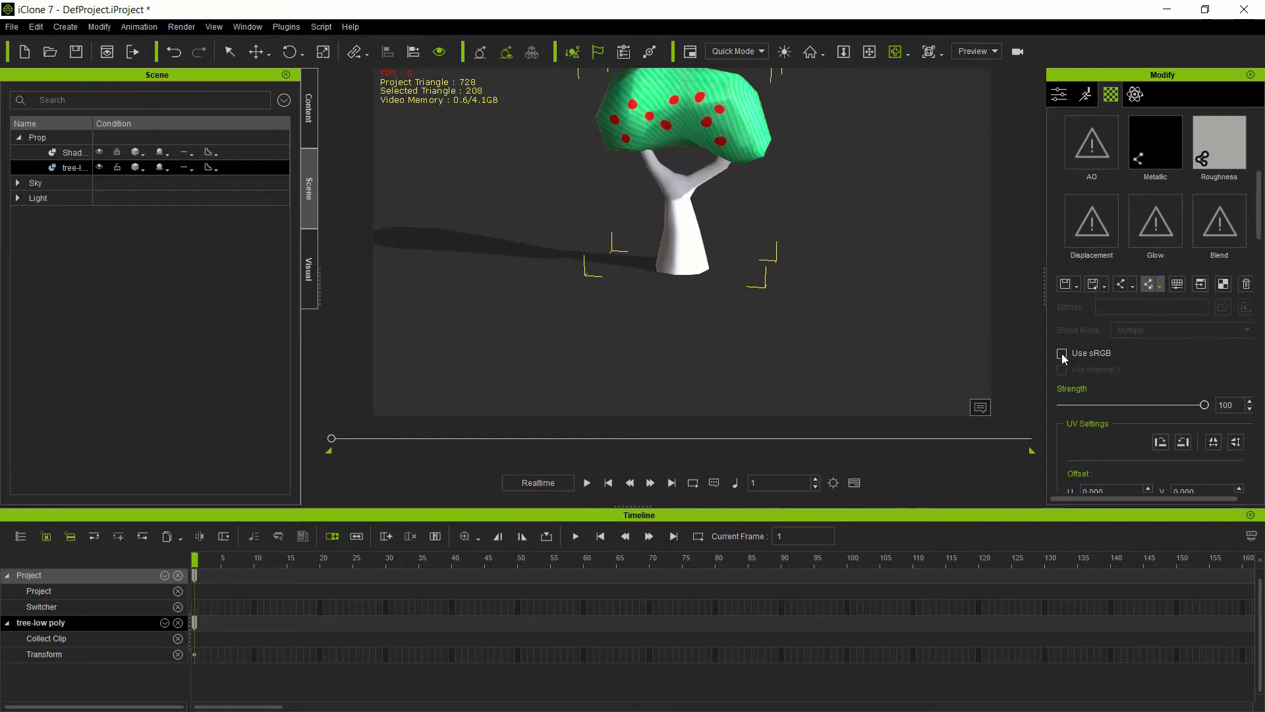
scroll(1074, 277, down, 2)
scroll(1085, 157, up, 3)
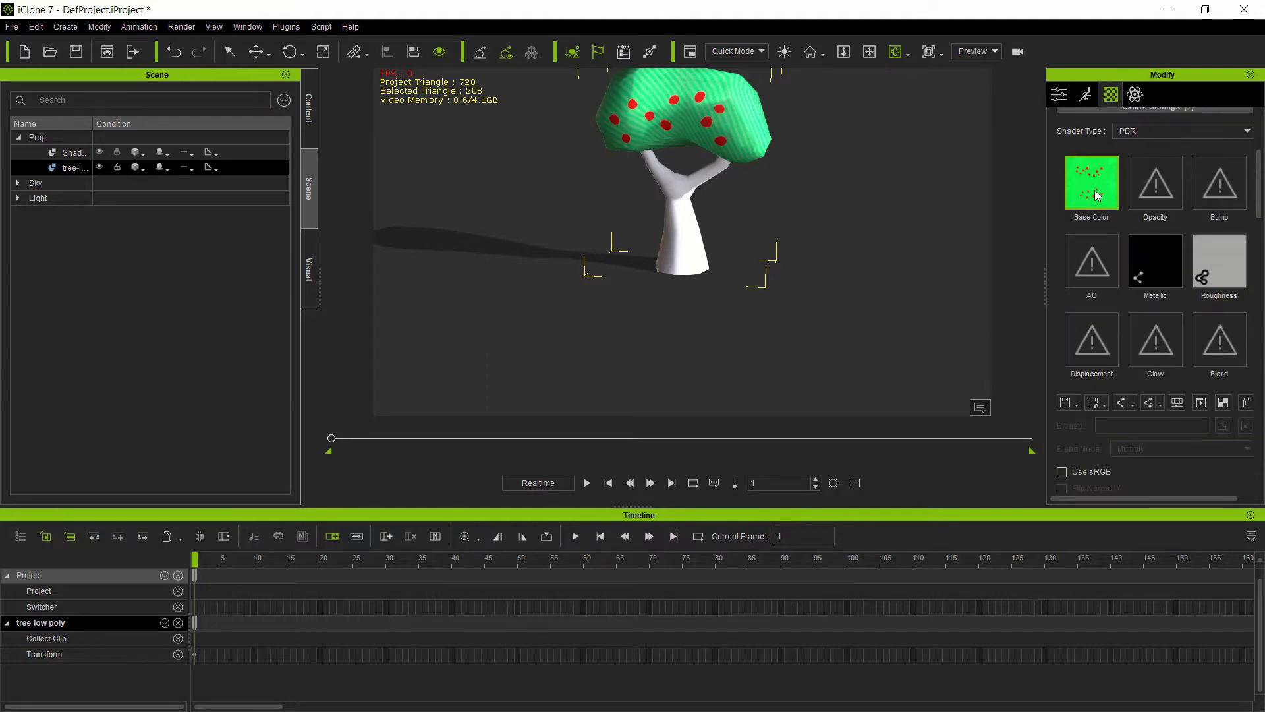
scroll(1145, 417, down, 4)
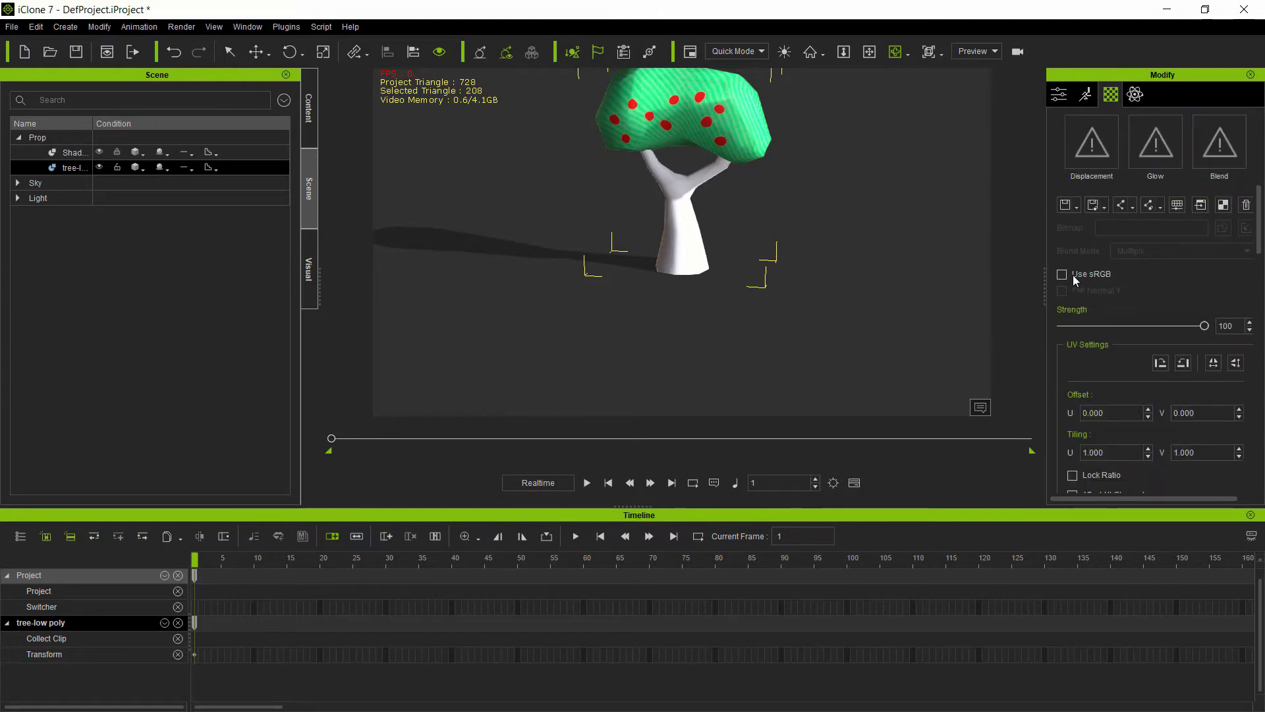
click(1062, 274)
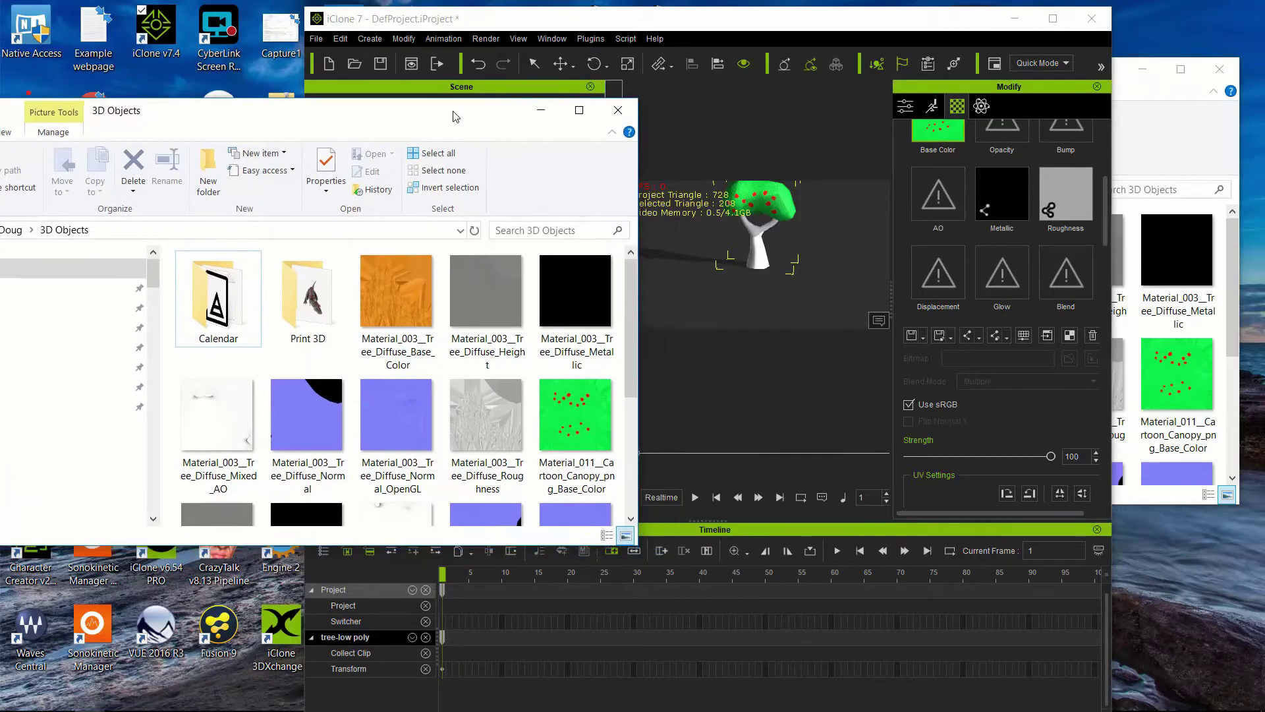
Load the Material_011__Cartoon_Canopy_png_Normal image from 3D Objects into the canopy's bump channel, imported as a normal map.
drag(475, 114, 490, 152)
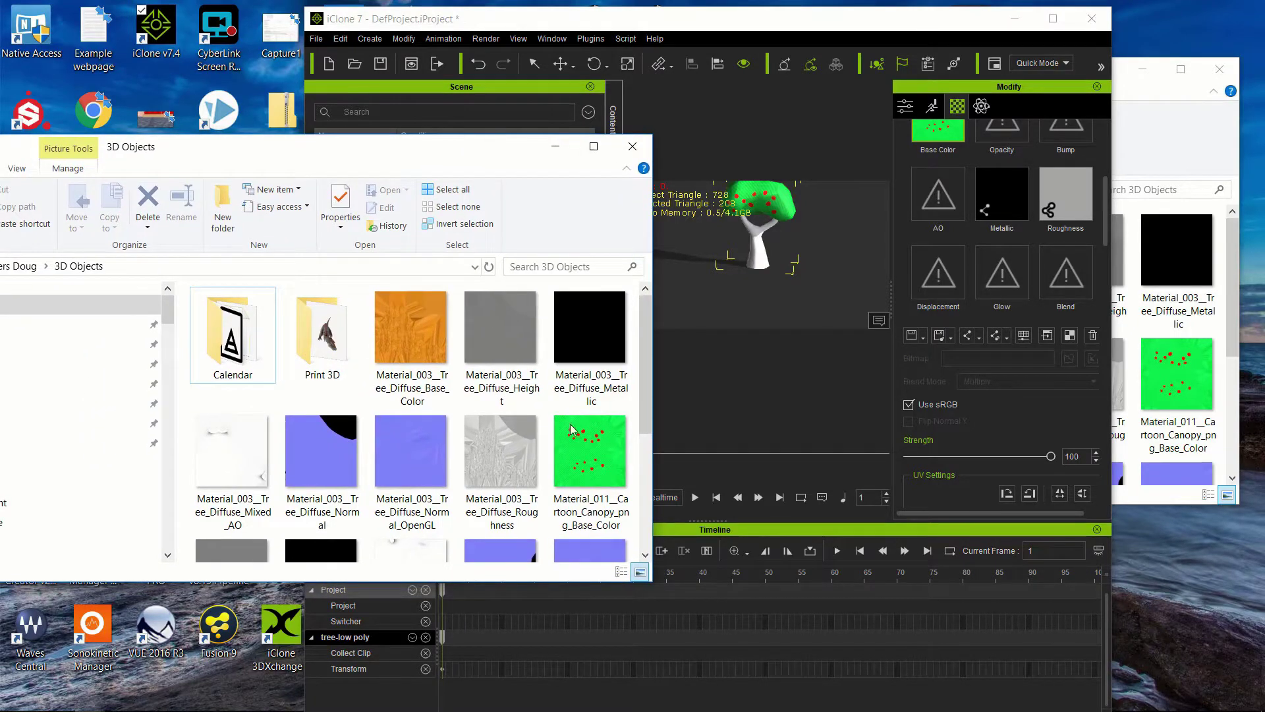
scroll(642, 385, down, 2)
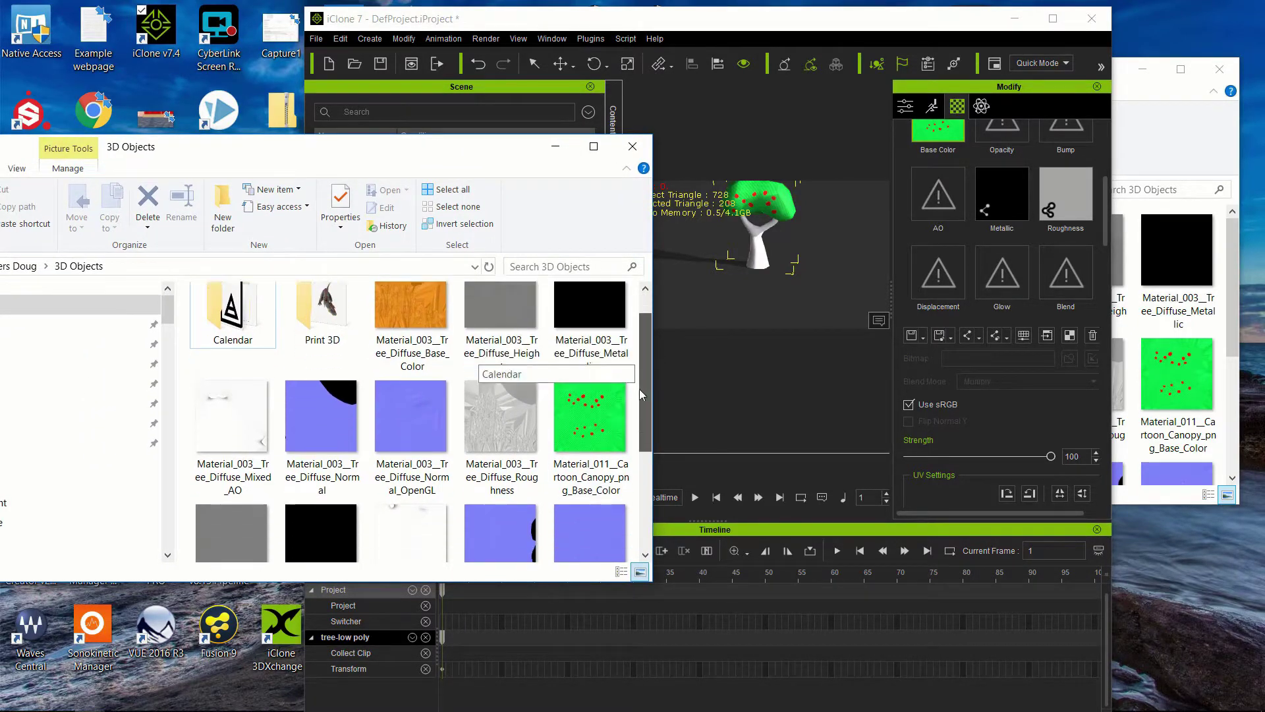
scroll(639, 394, down, 3)
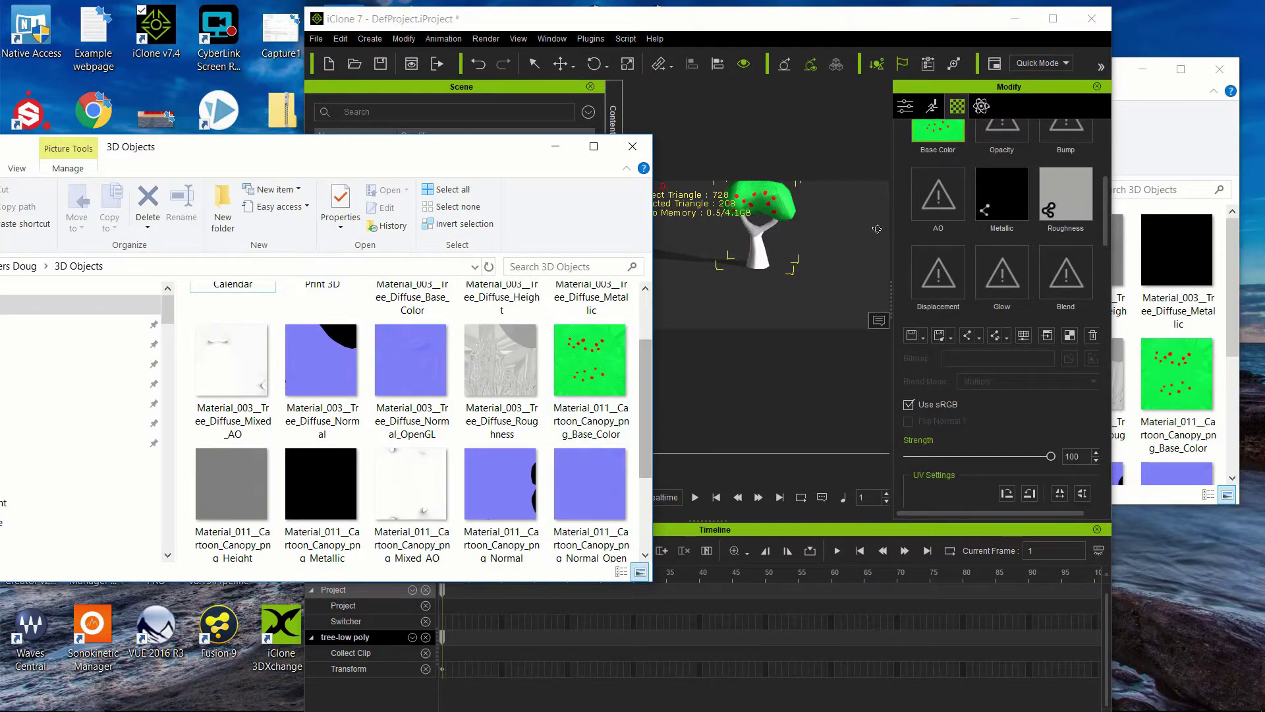
scroll(996, 220, up, 2)
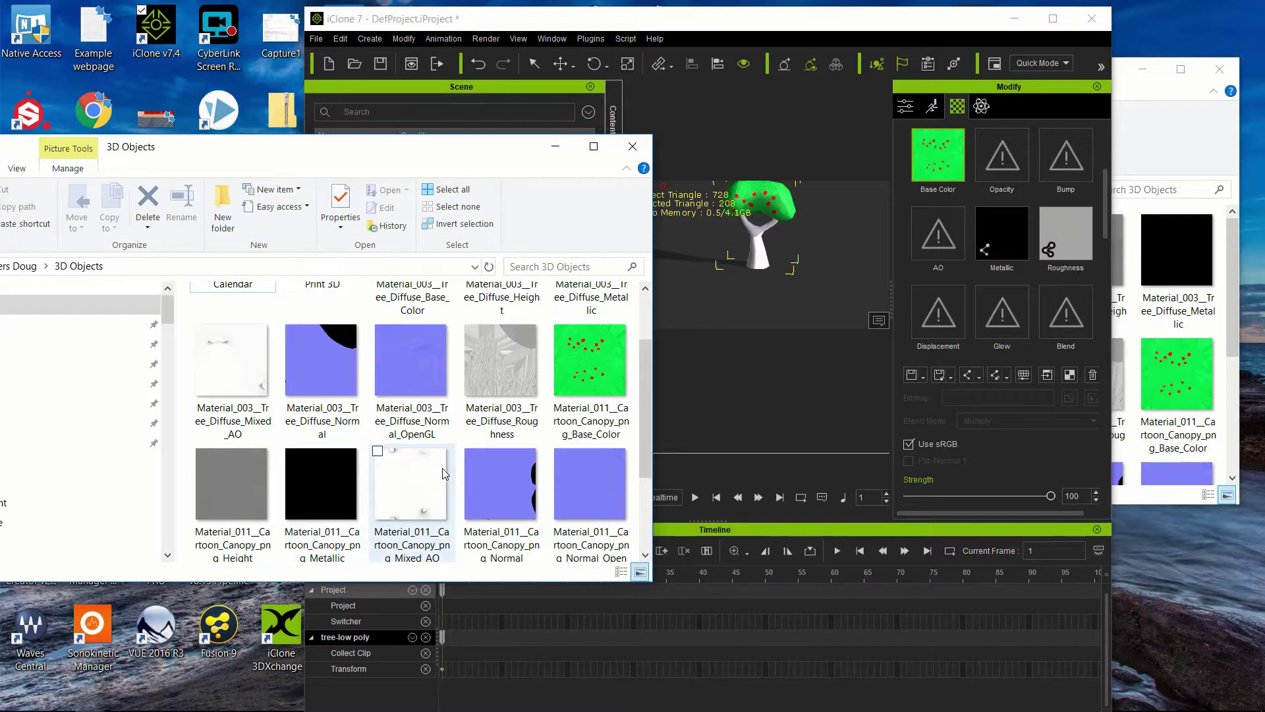
scroll(472, 501, down, 1)
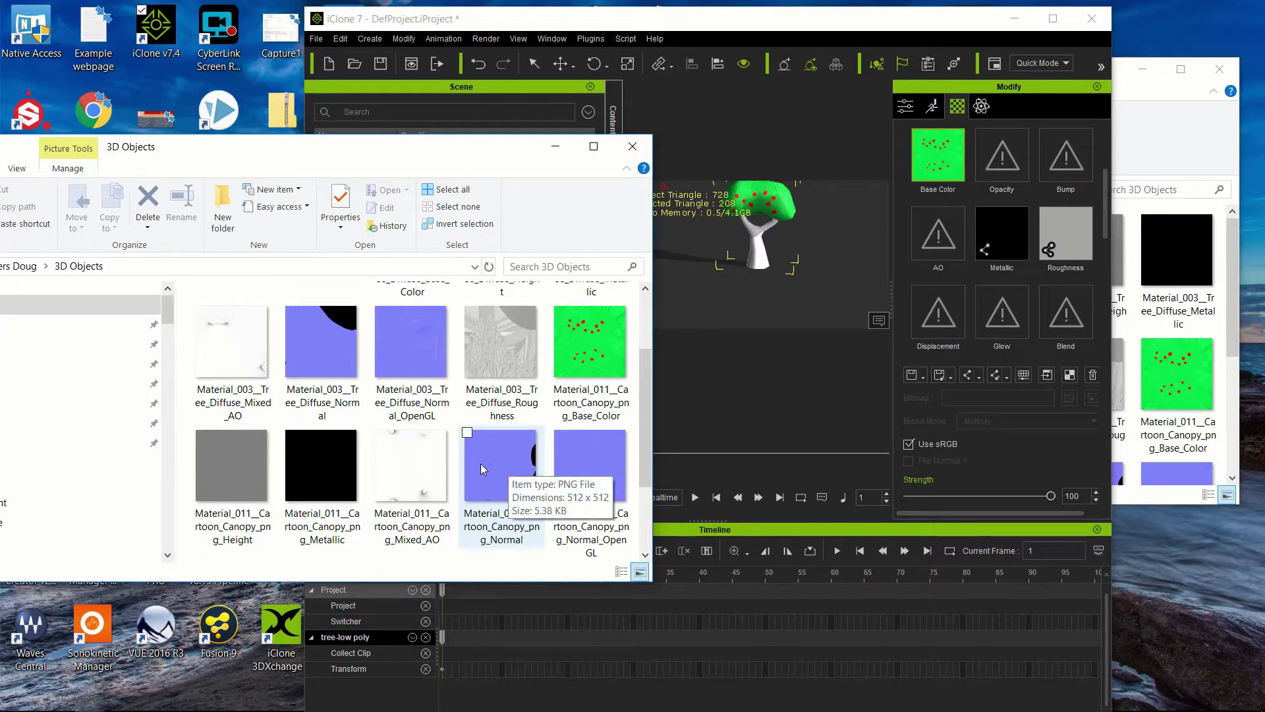
drag(517, 486, 1066, 154)
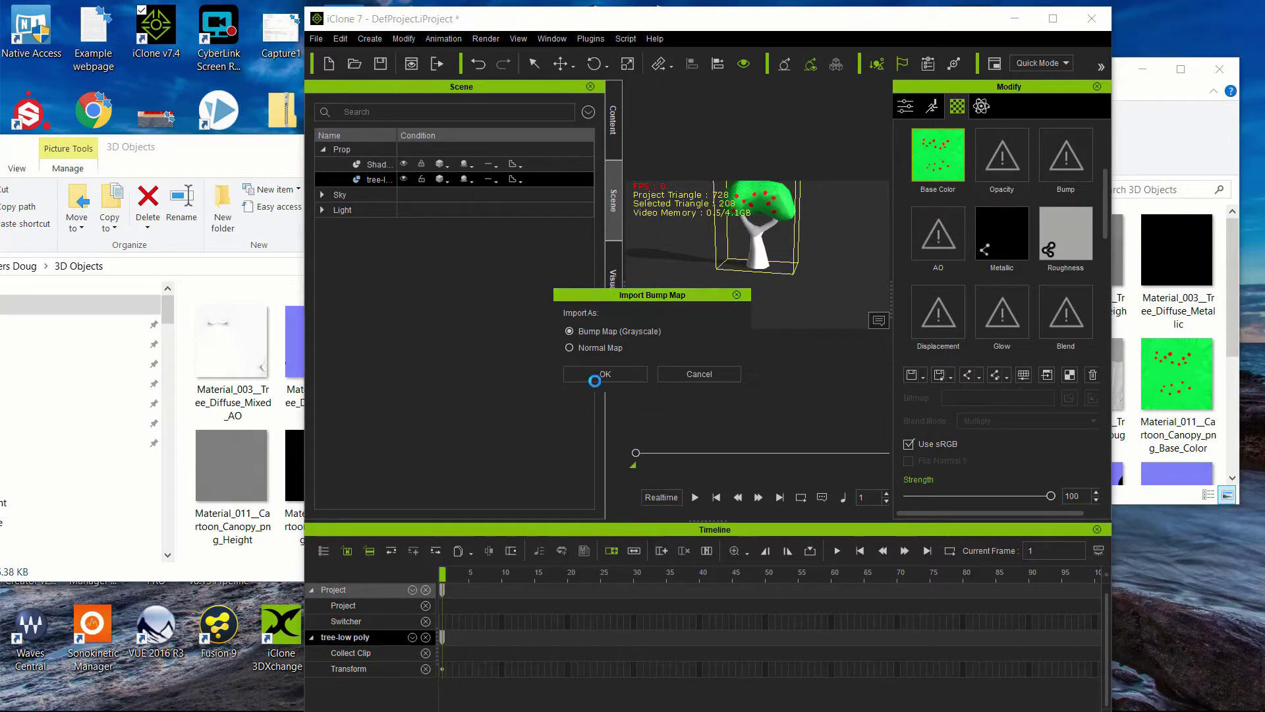
click(570, 347)
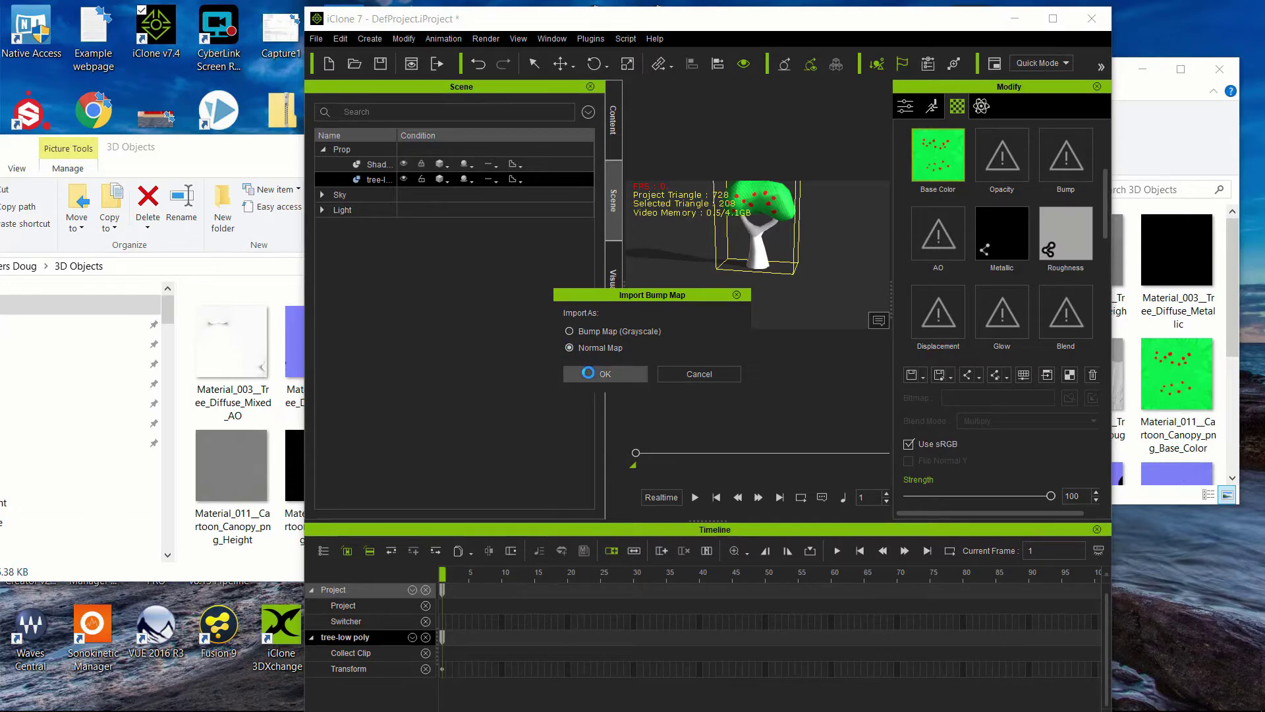
click(588, 373)
Load the Material_011__Cartoon_Canopy_png Metallic and Mixed_AO images into the canopy's metallic and AO channels.
click(265, 166)
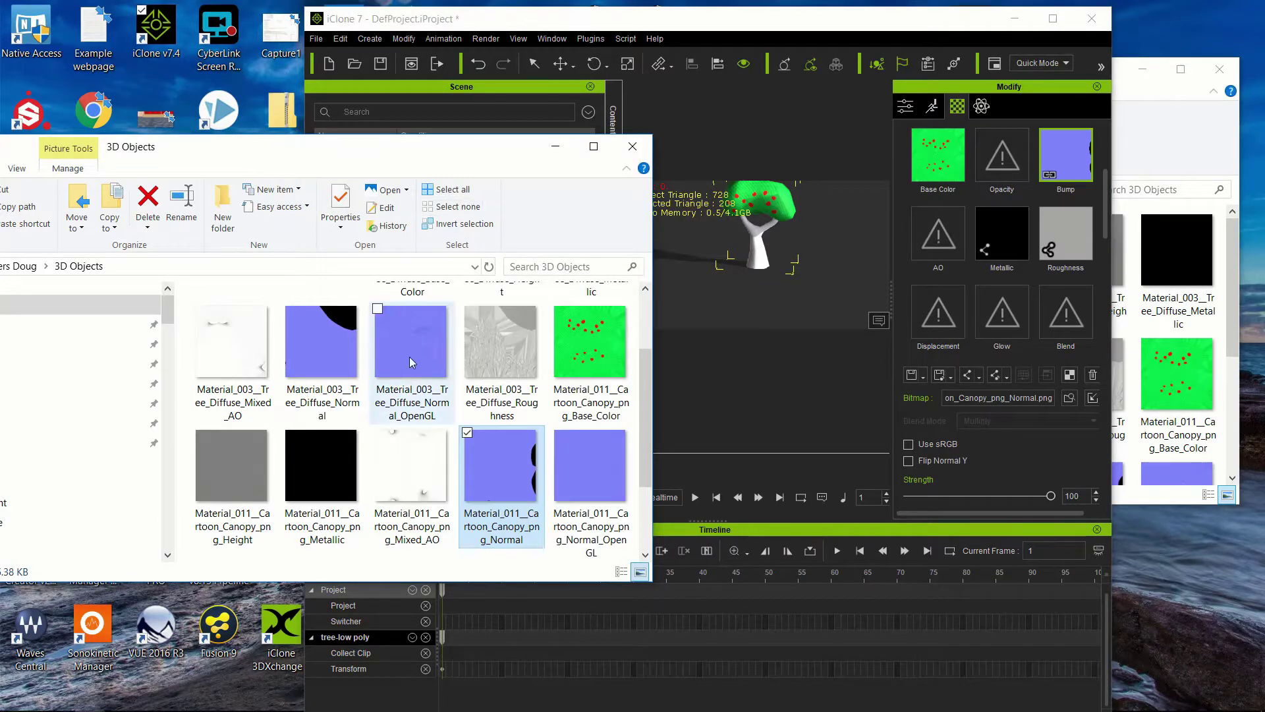
drag(323, 468, 1014, 234)
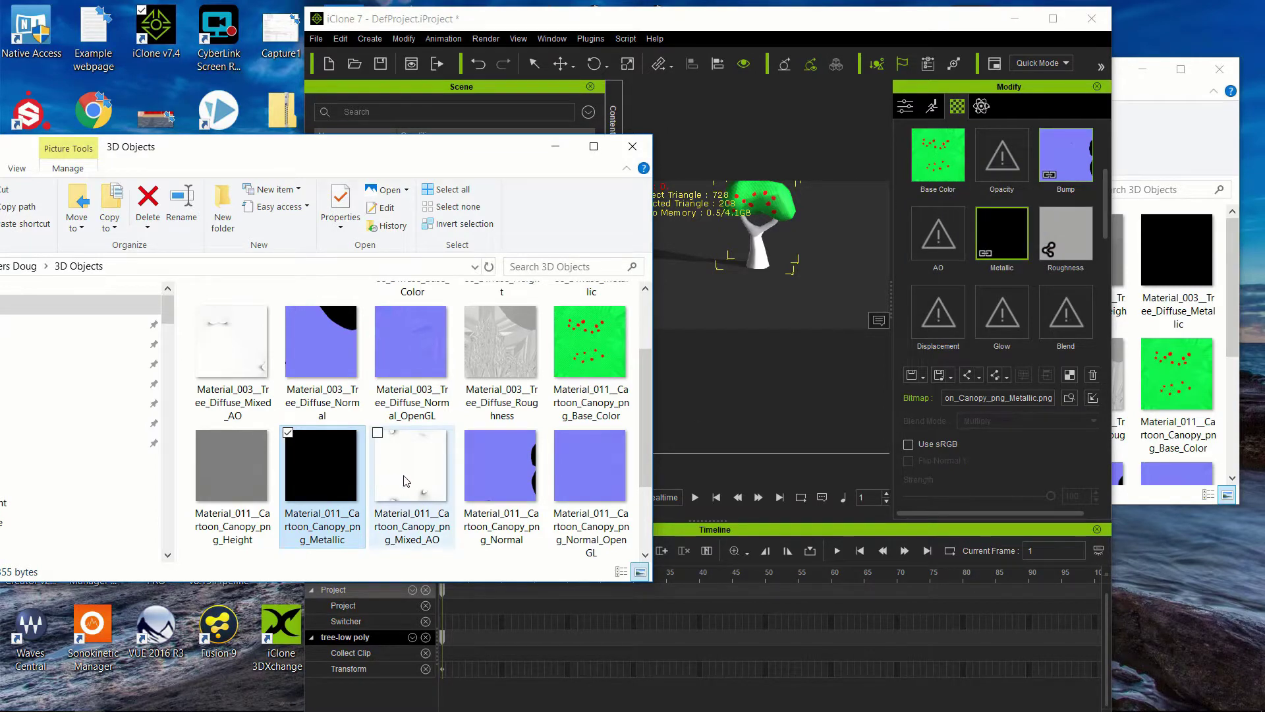
drag(405, 481, 938, 252)
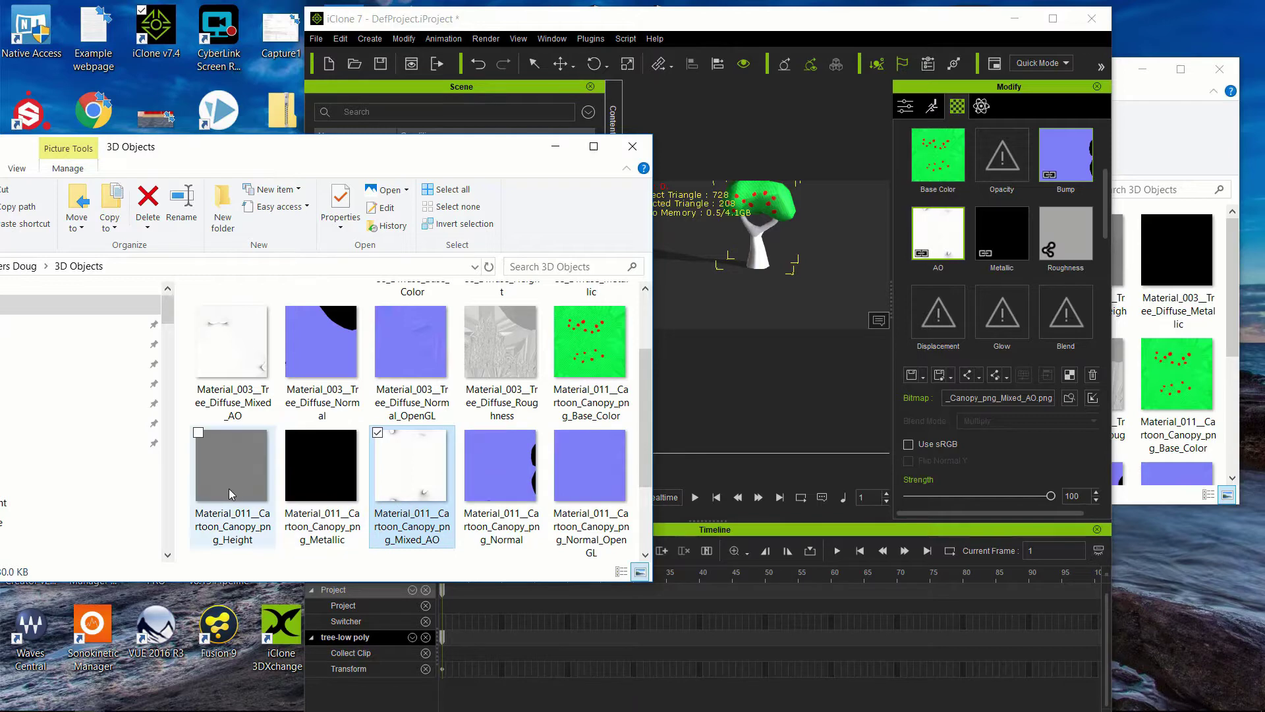
Load the Material_011__Cartoon_Canopy_png_Height image into the canopy's displacement channel as a grayscale height map.
drag(239, 491, 940, 331)
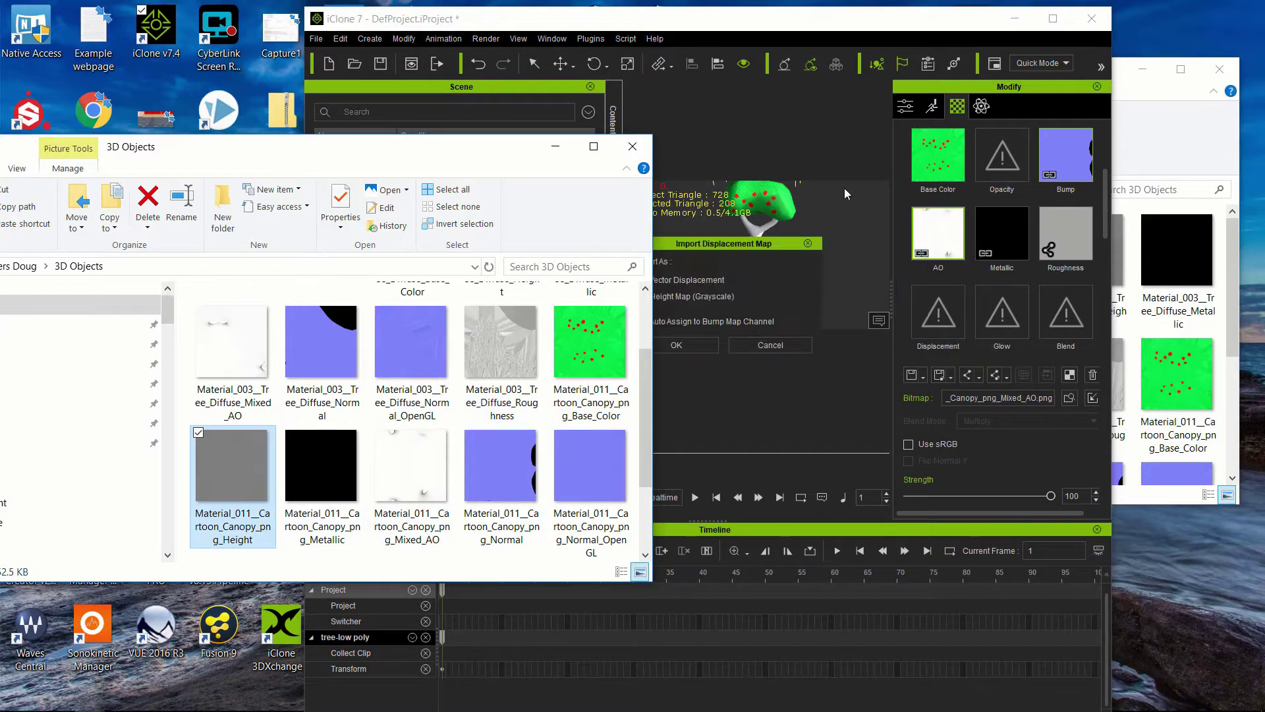
click(651, 298)
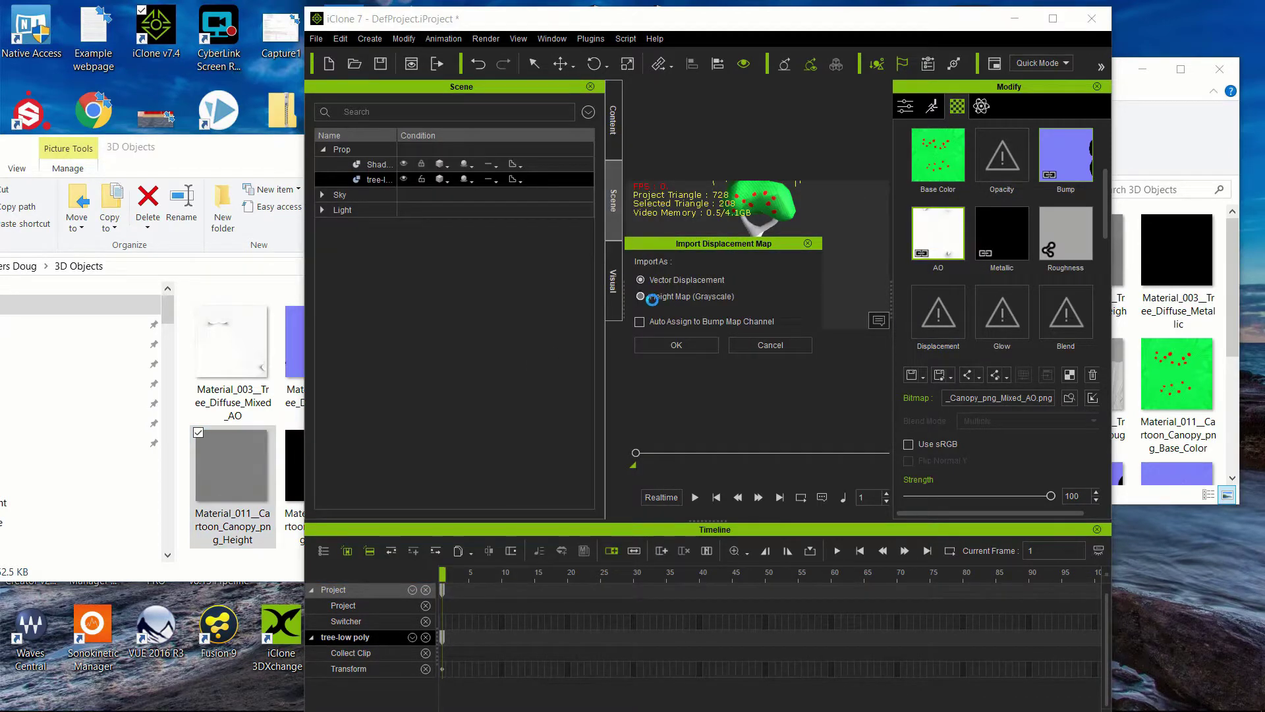
click(675, 343)
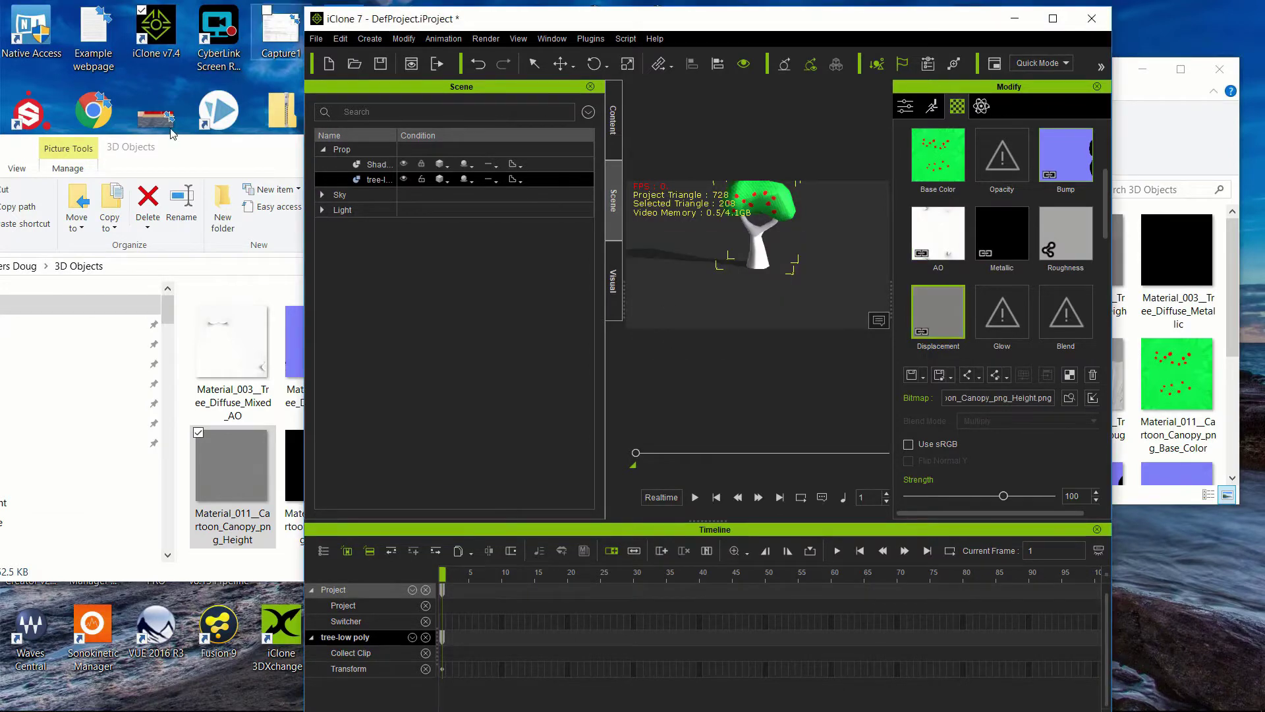
Load the Material_003__Tree_Diffuse_Roughness image into the canopy's roughness channel and minimize the 3D Objects window.
click(250, 162)
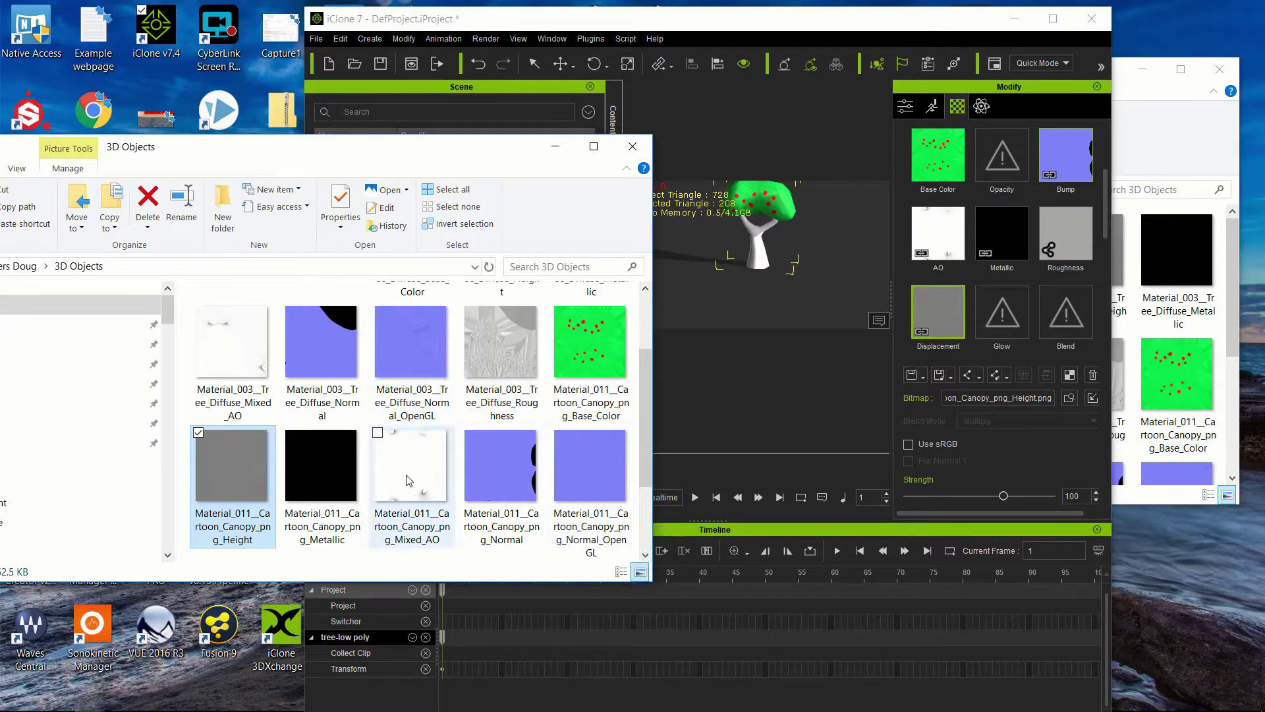
click(497, 346)
drag(1013, 219, 1066, 241)
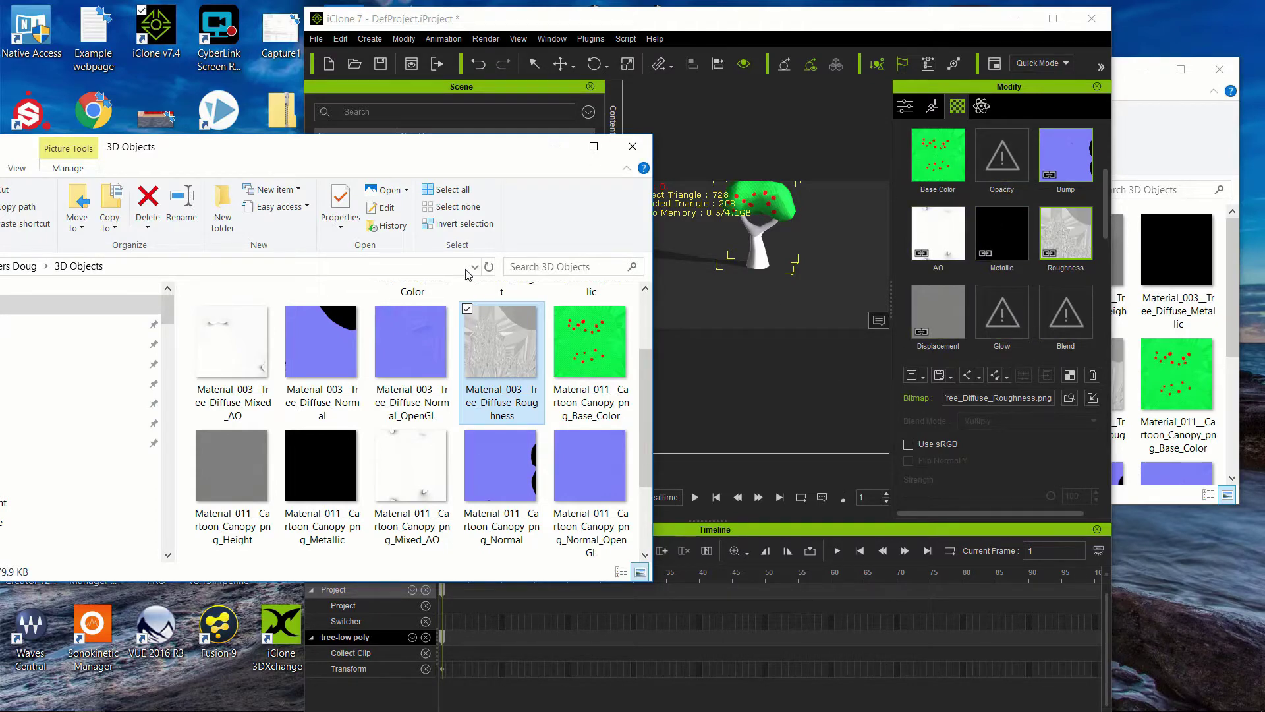
click(555, 147)
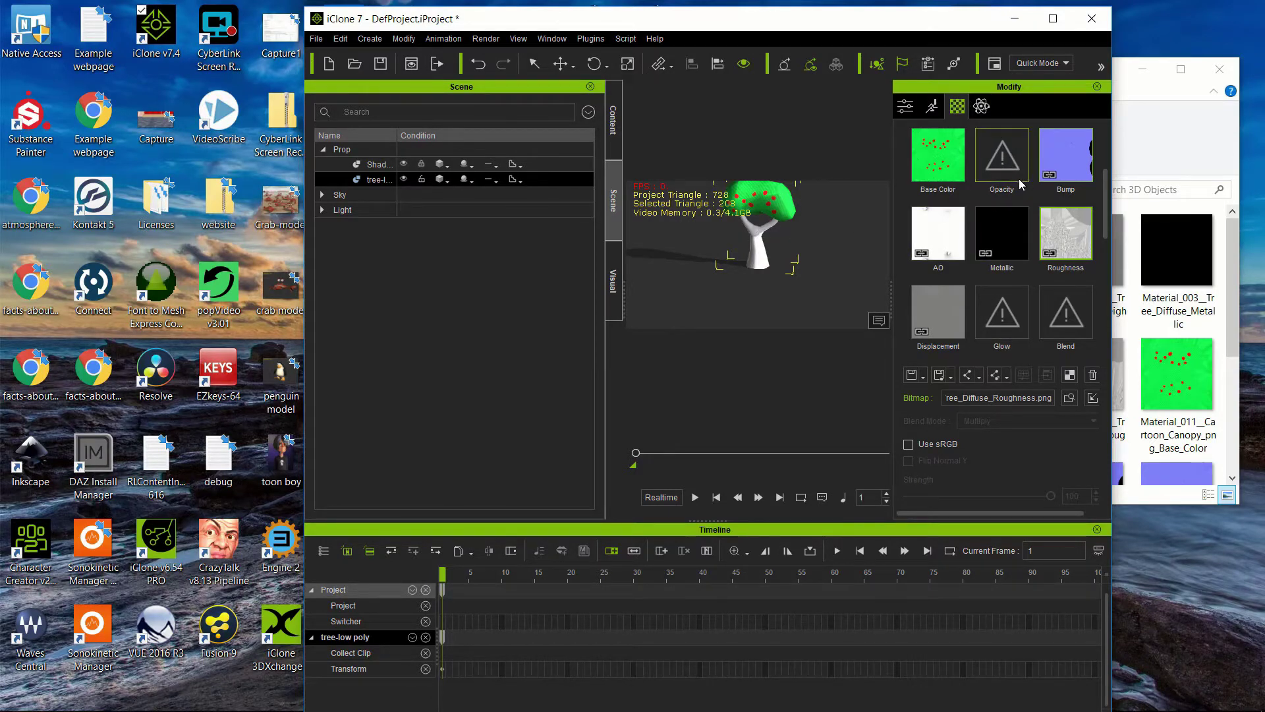
Select the Material_003__Tree_Diffuse material and load the Material_003__Tree_Diffuse_Base_Color image from 3D Objects as its base color.
scroll(1020, 185, up, 5)
click(1015, 217)
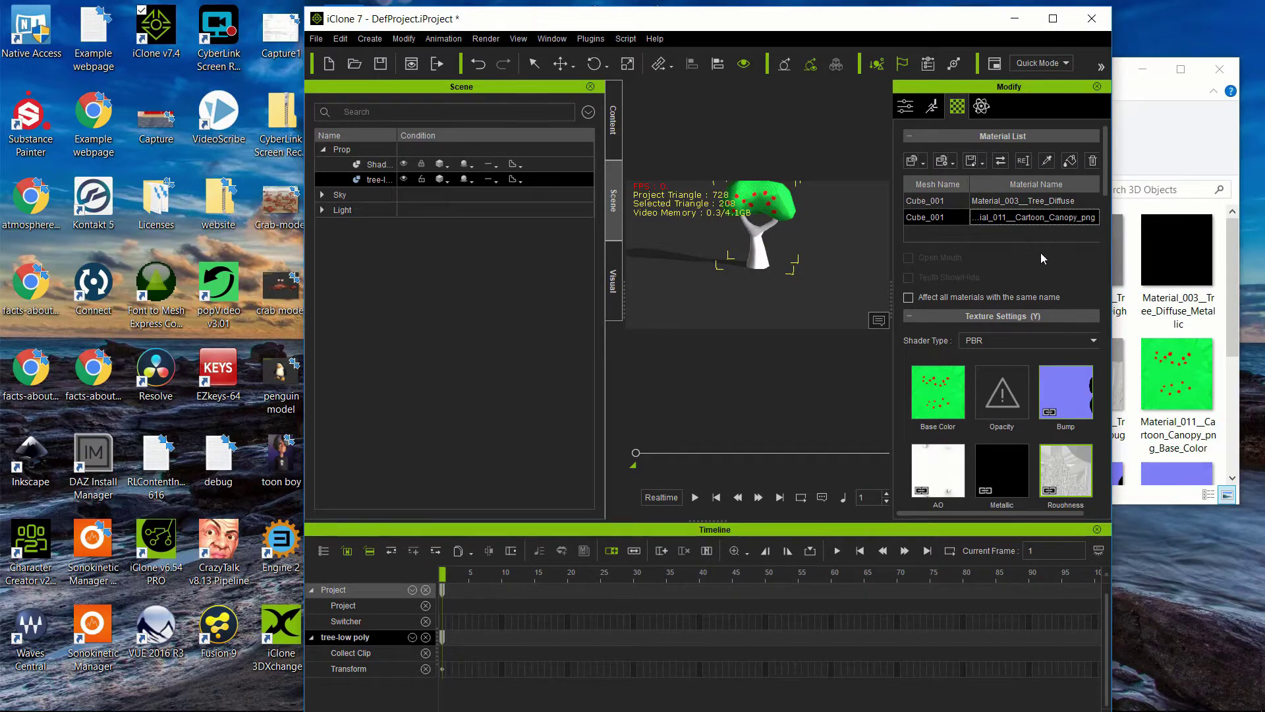
click(1026, 202)
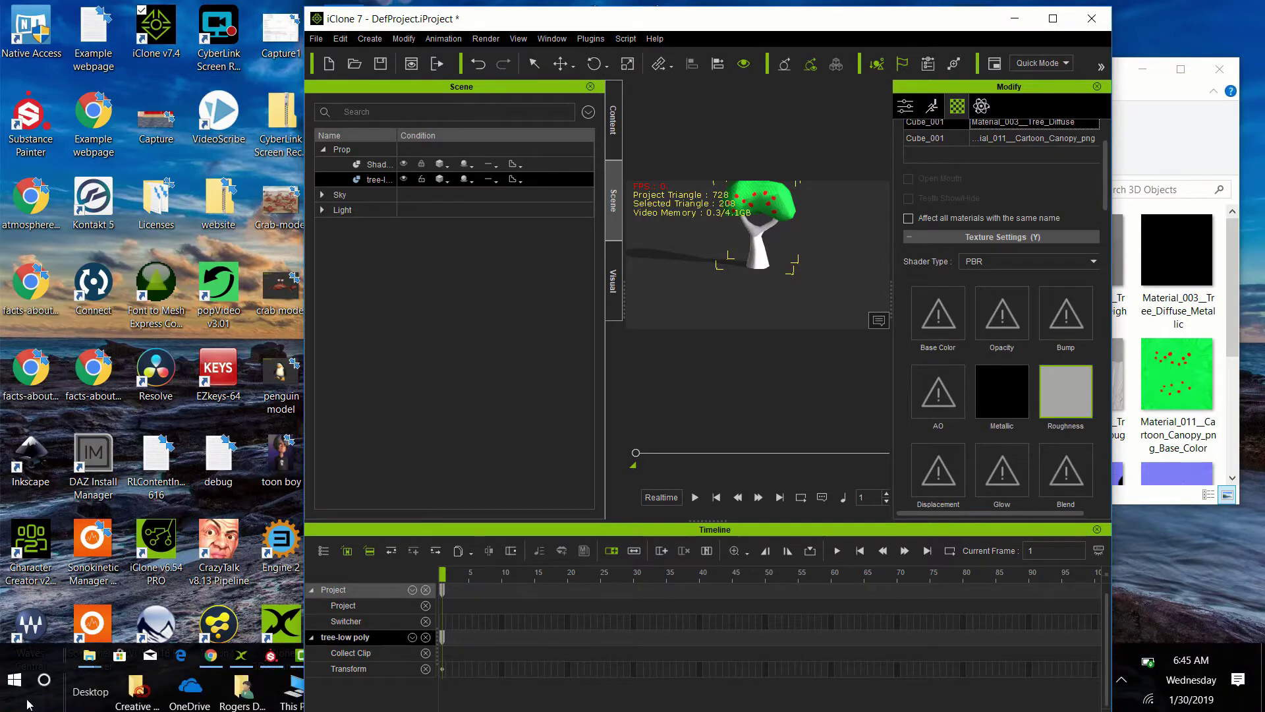
mouse_move(92, 654)
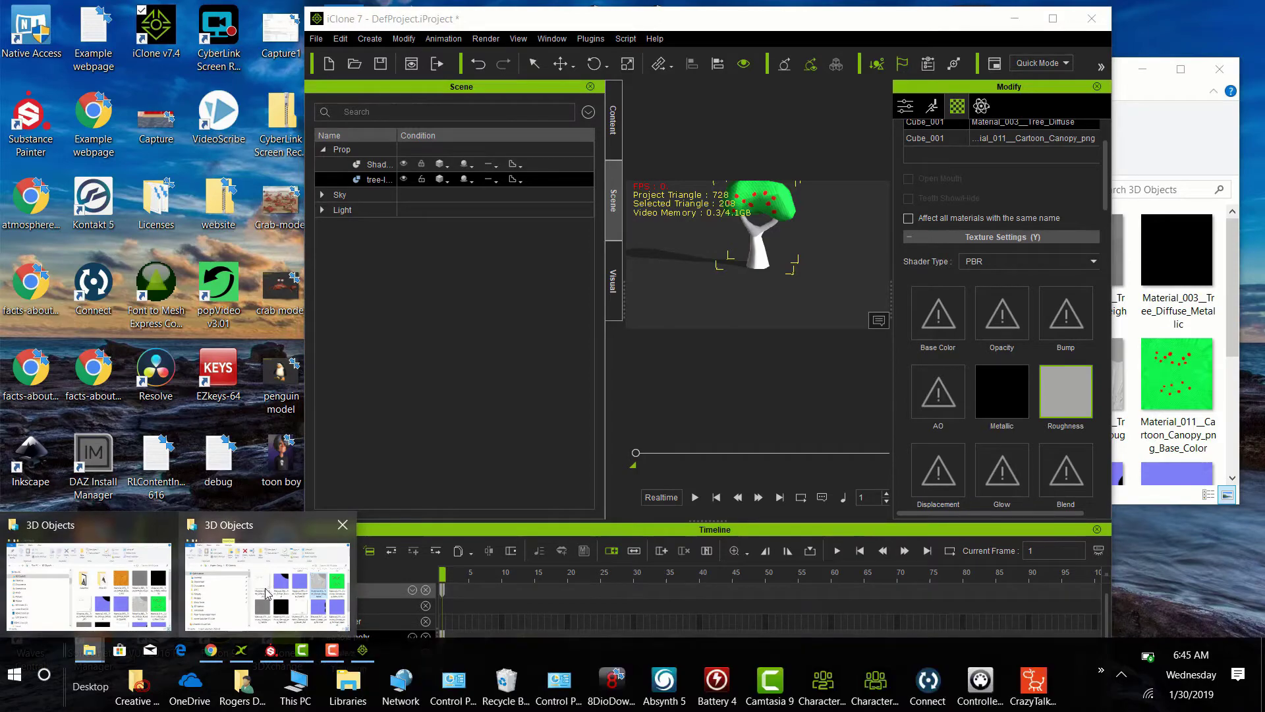
click(208, 622)
drag(412, 326, 929, 326)
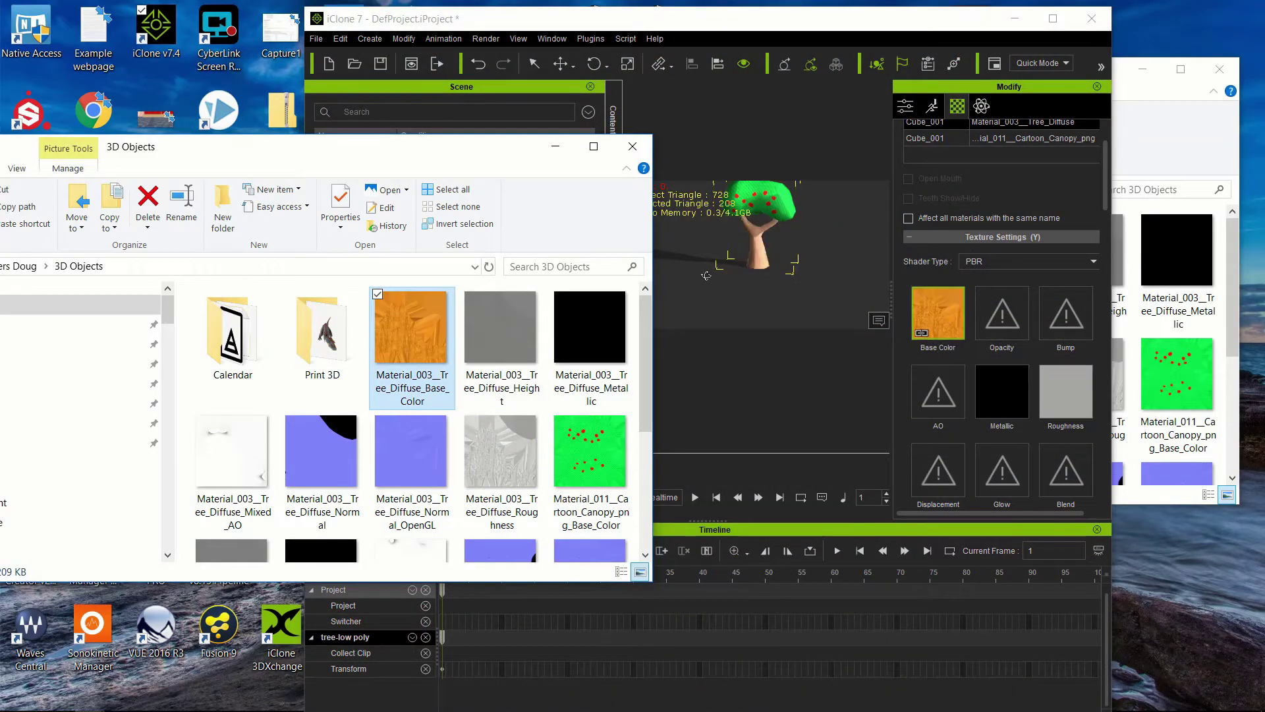
Load the Material_003__Tree_Diffuse_Height image into the trunk material's displacement channel as a grayscale height map.
click(505, 364)
drag(994, 405, 935, 471)
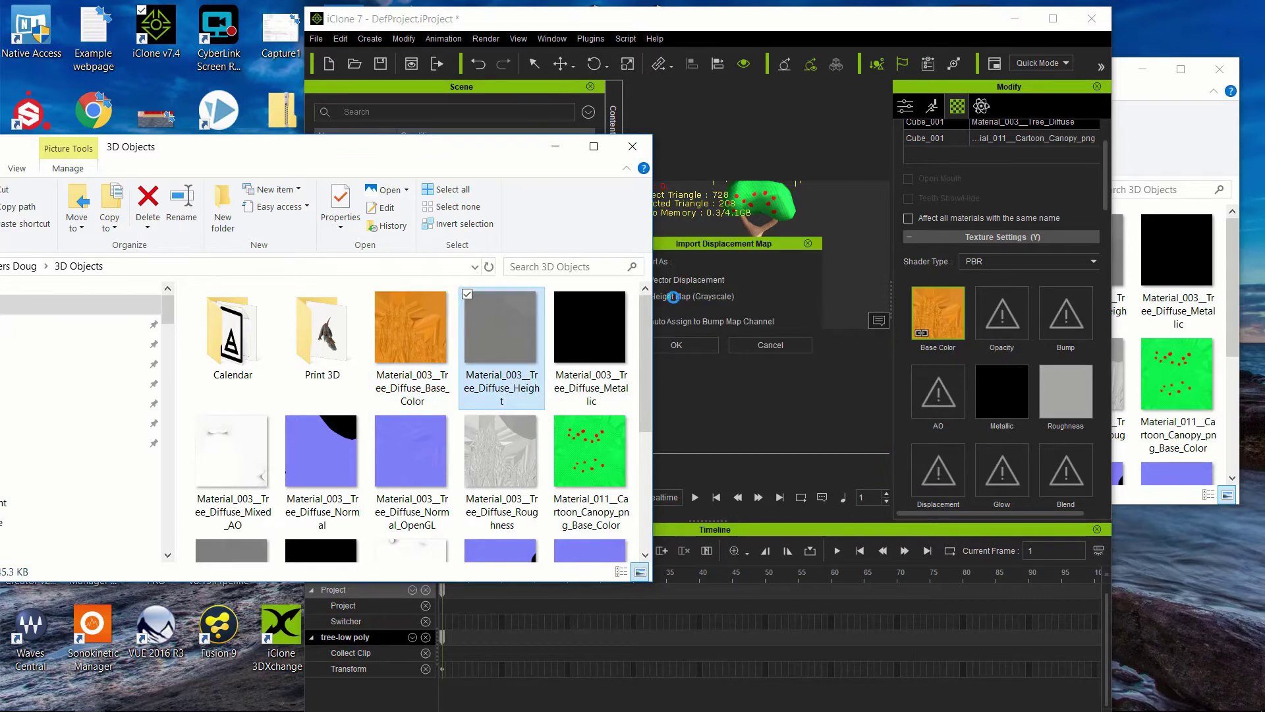
click(676, 345)
click(231, 165)
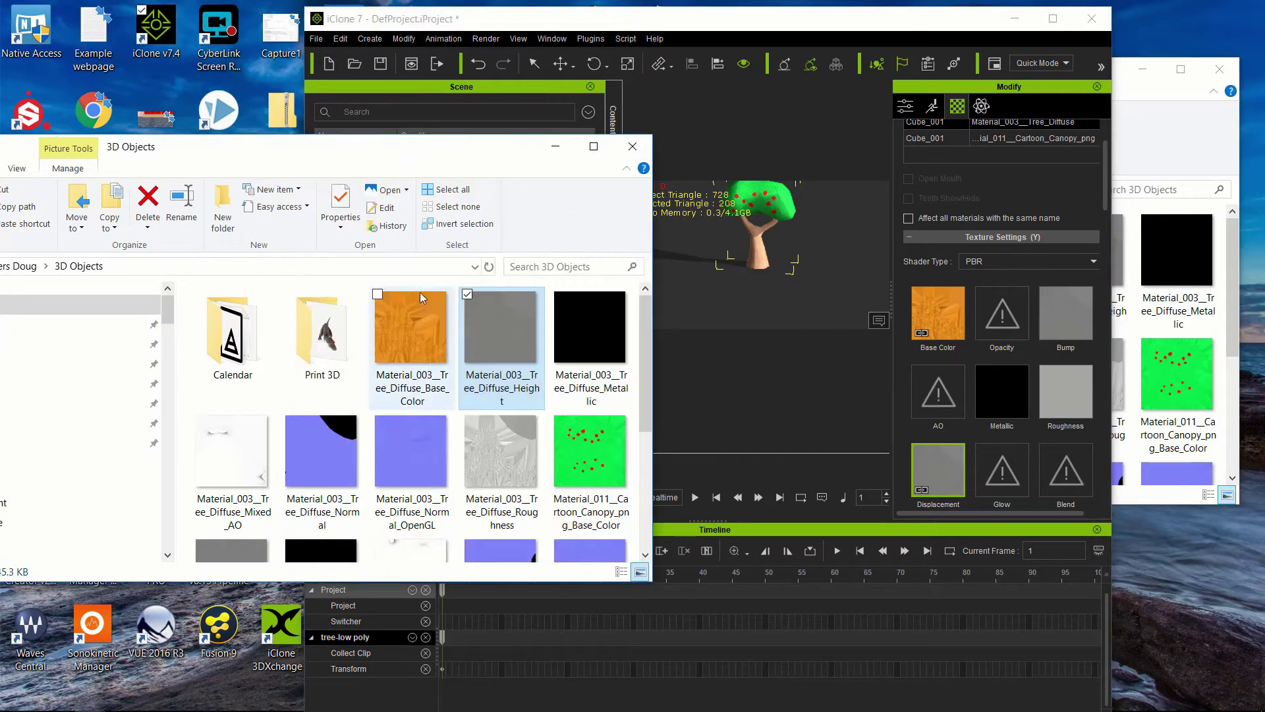
Load the Material_003__Tree_Diffuse Mixed_AO, Roughness and Metallic images into the trunk material's matching texture channels.
click(582, 356)
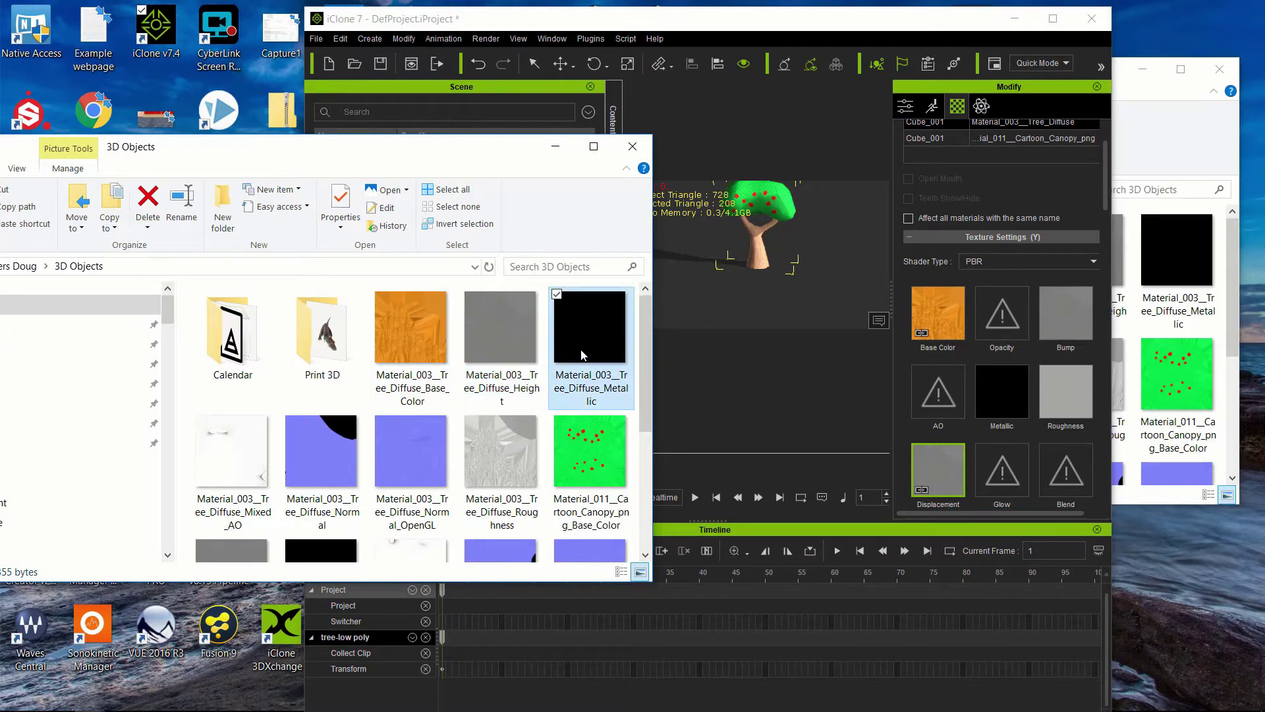
drag(583, 356, 555, 348)
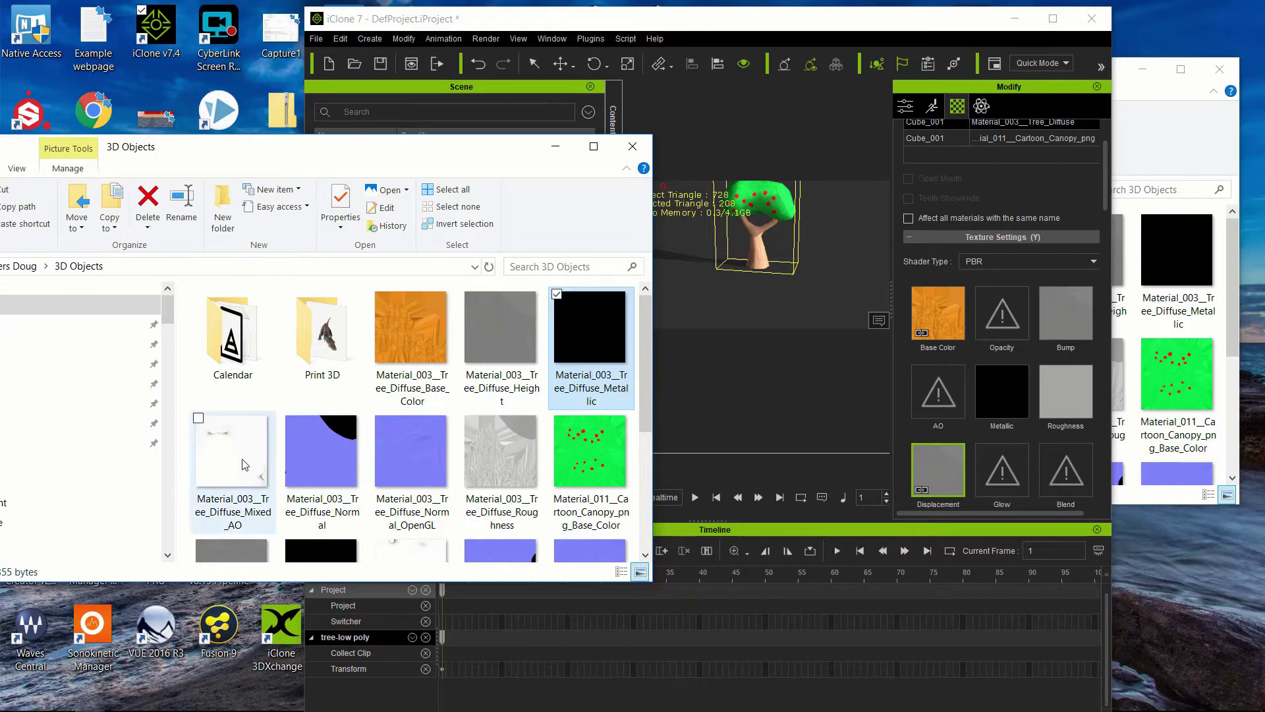
drag(245, 464, 938, 390)
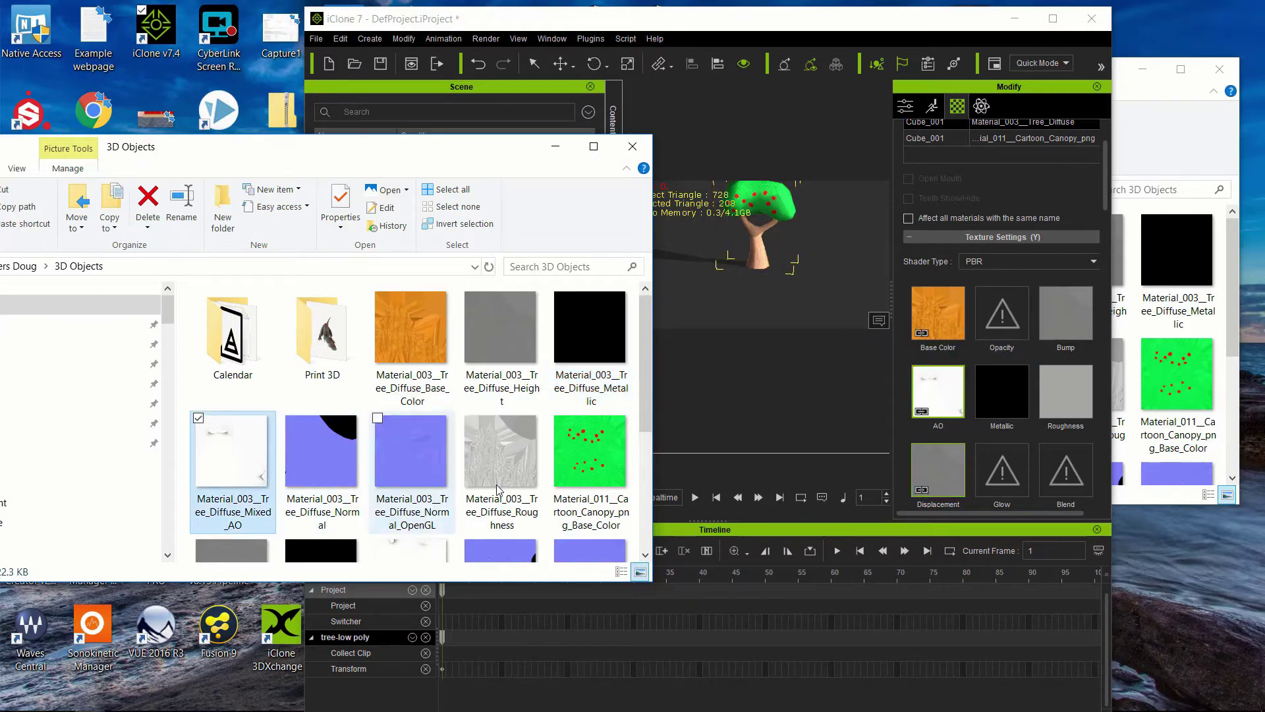
drag(498, 491, 1066, 394)
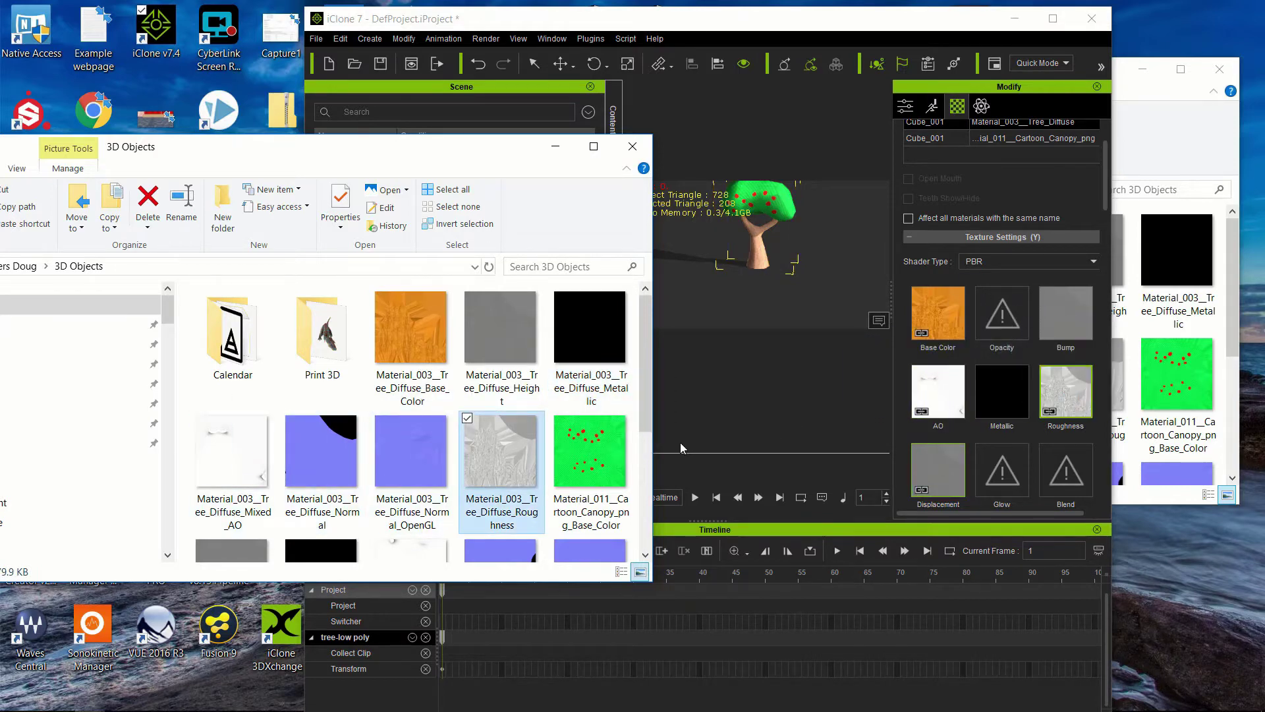
drag(590, 330, 998, 399)
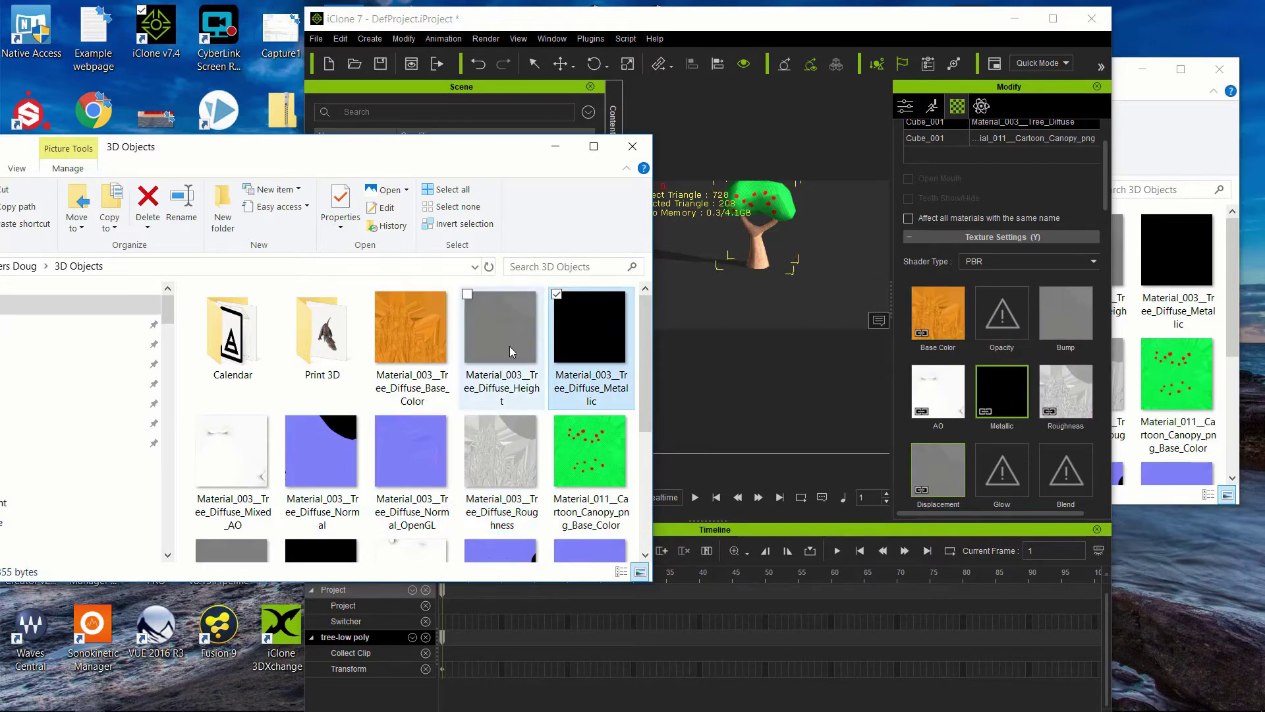
drag(500, 327, 1059, 304)
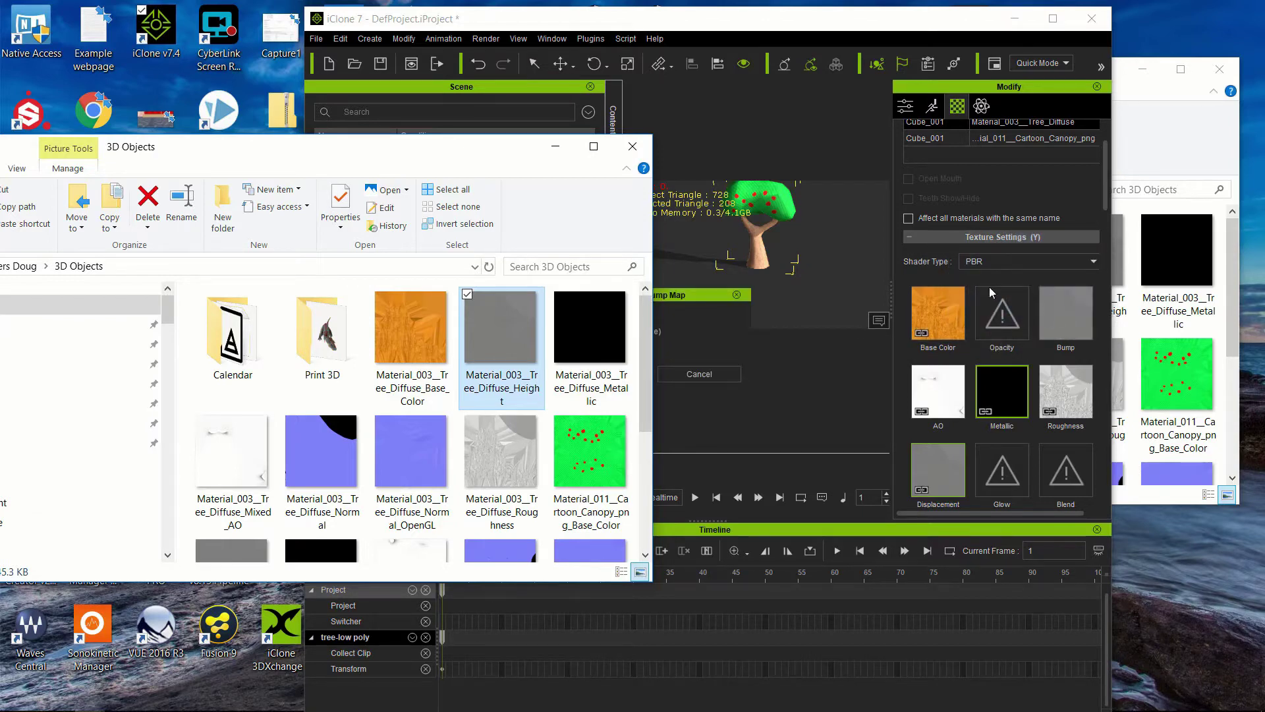
click(700, 374)
click(222, 166)
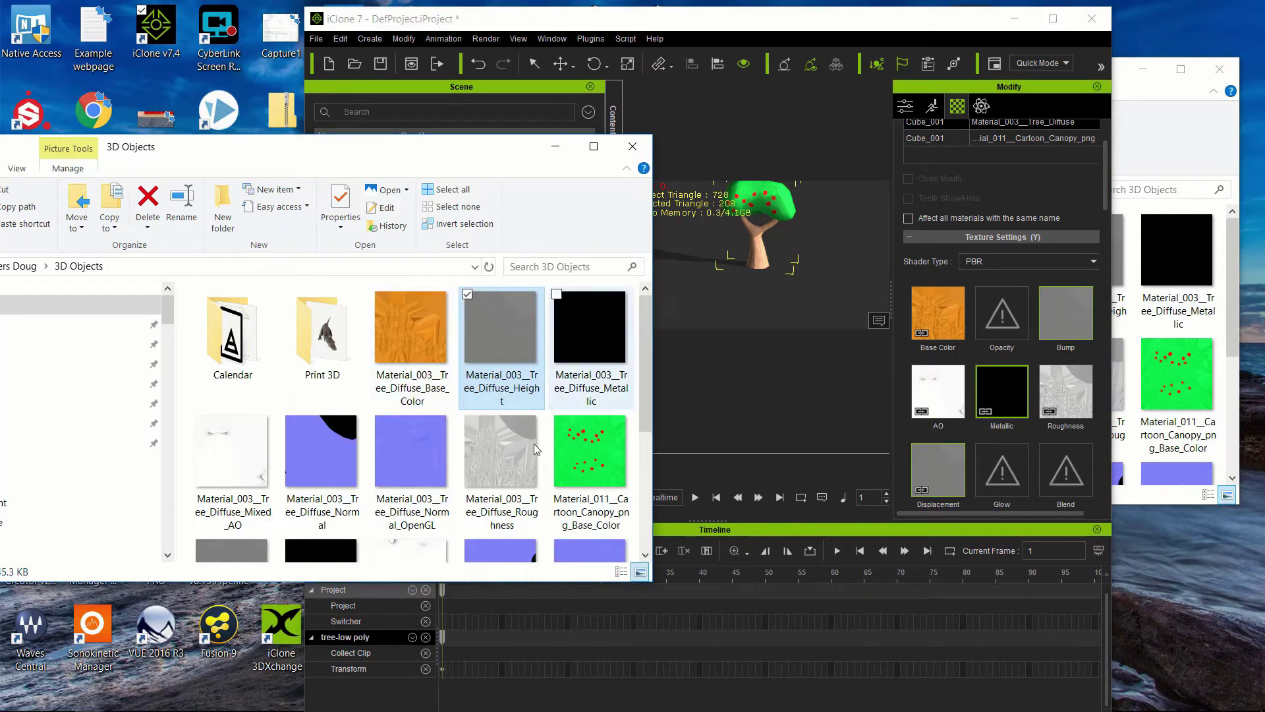
Load the Material_003__Tree_Diffuse_Normal image into the trunk material's bump channel.
drag(329, 461, 1069, 319)
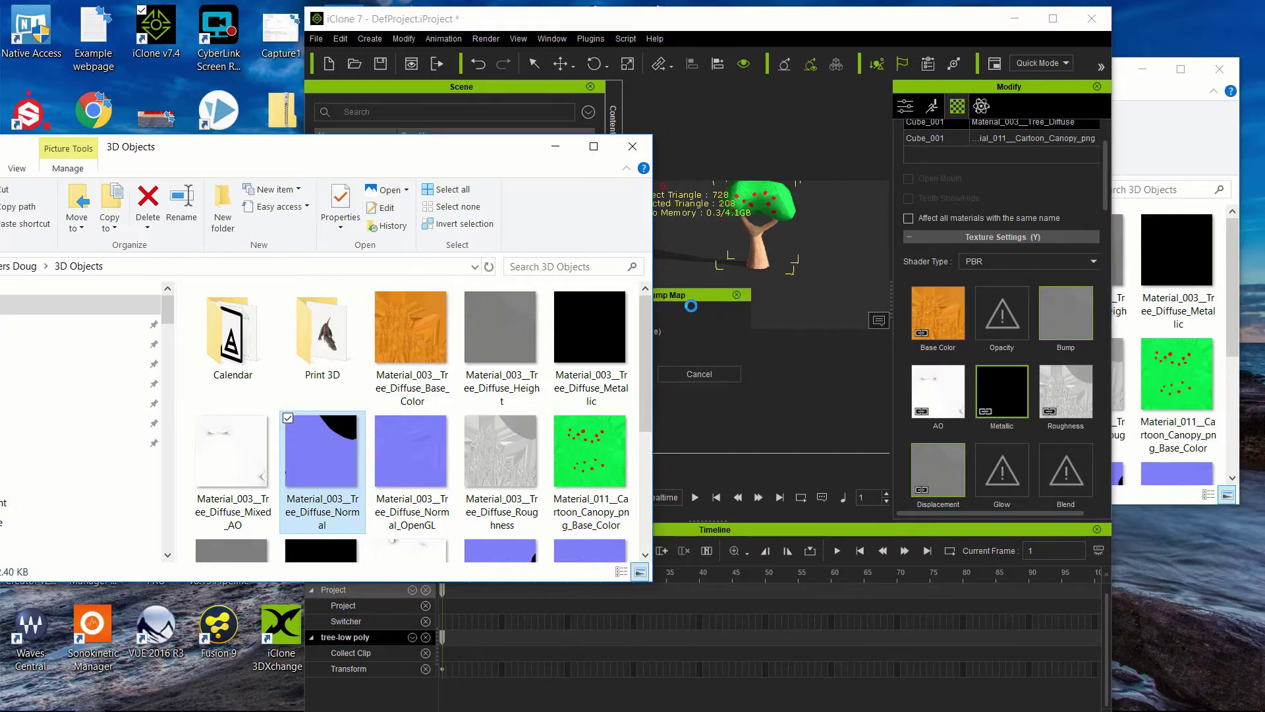
click(568, 344)
click(596, 372)
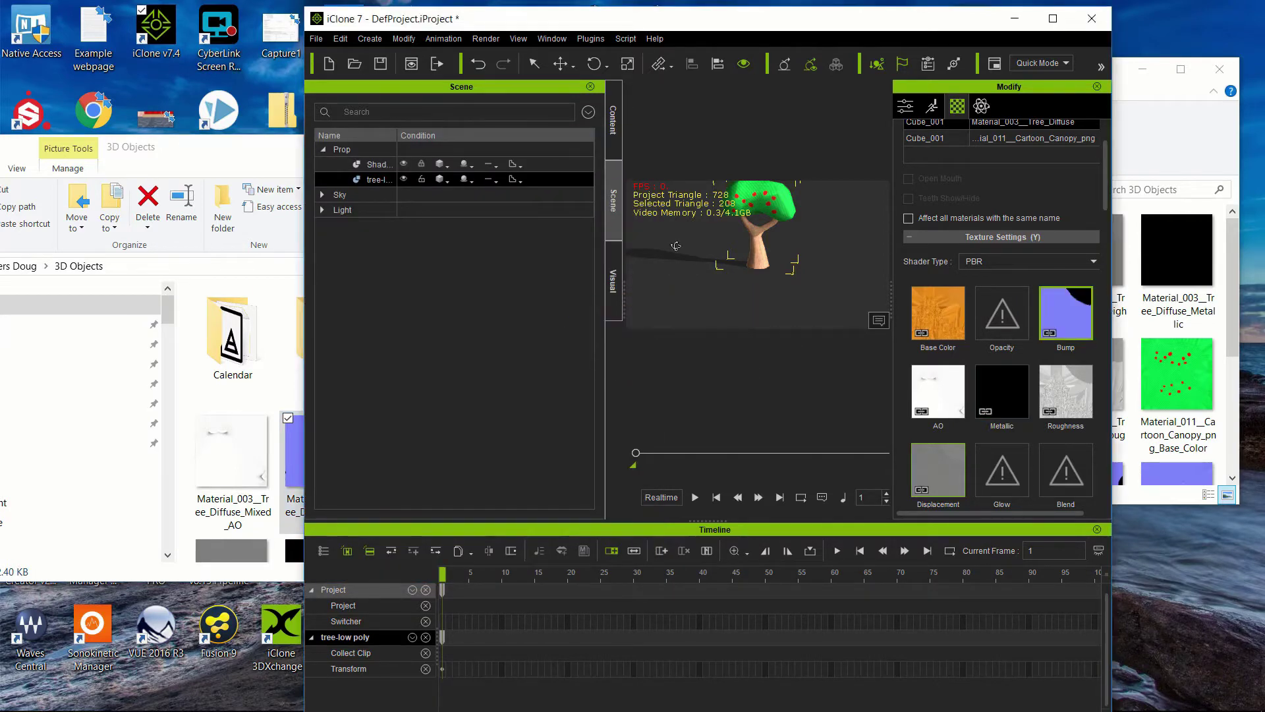
Set the strength of the trunk material's base color texture to 100.
click(935, 310)
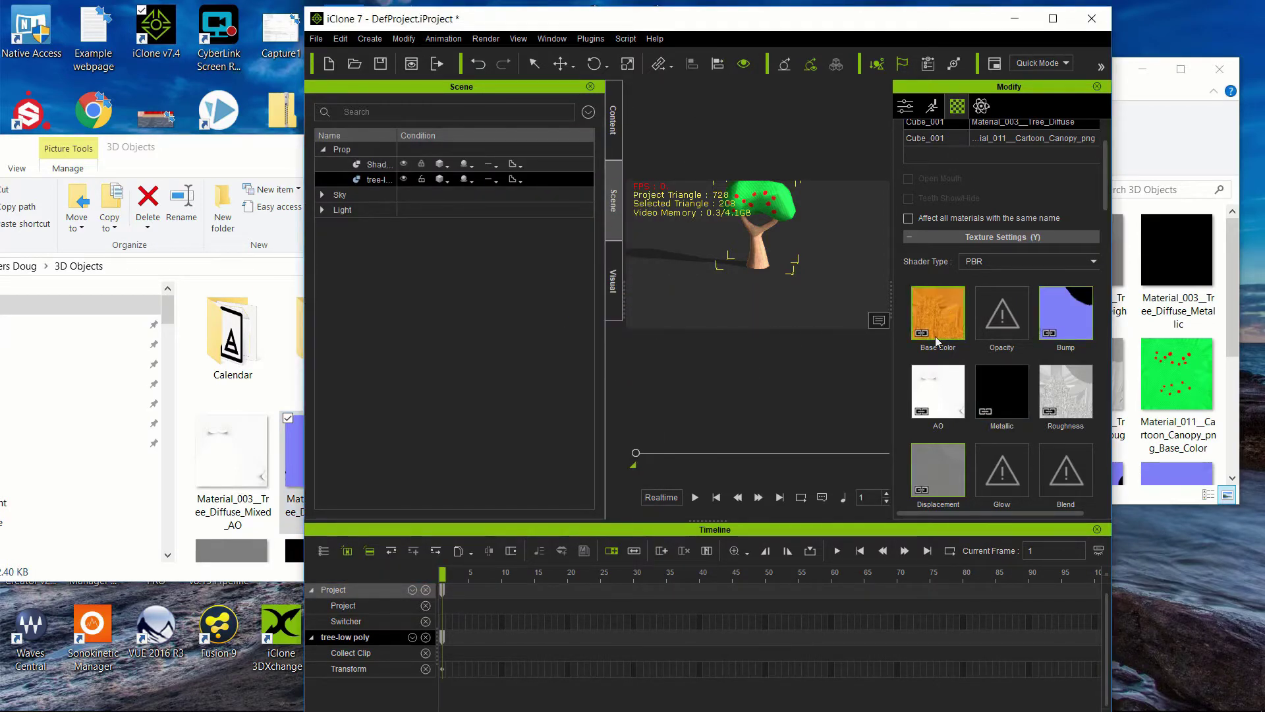
scroll(975, 389, down, 5)
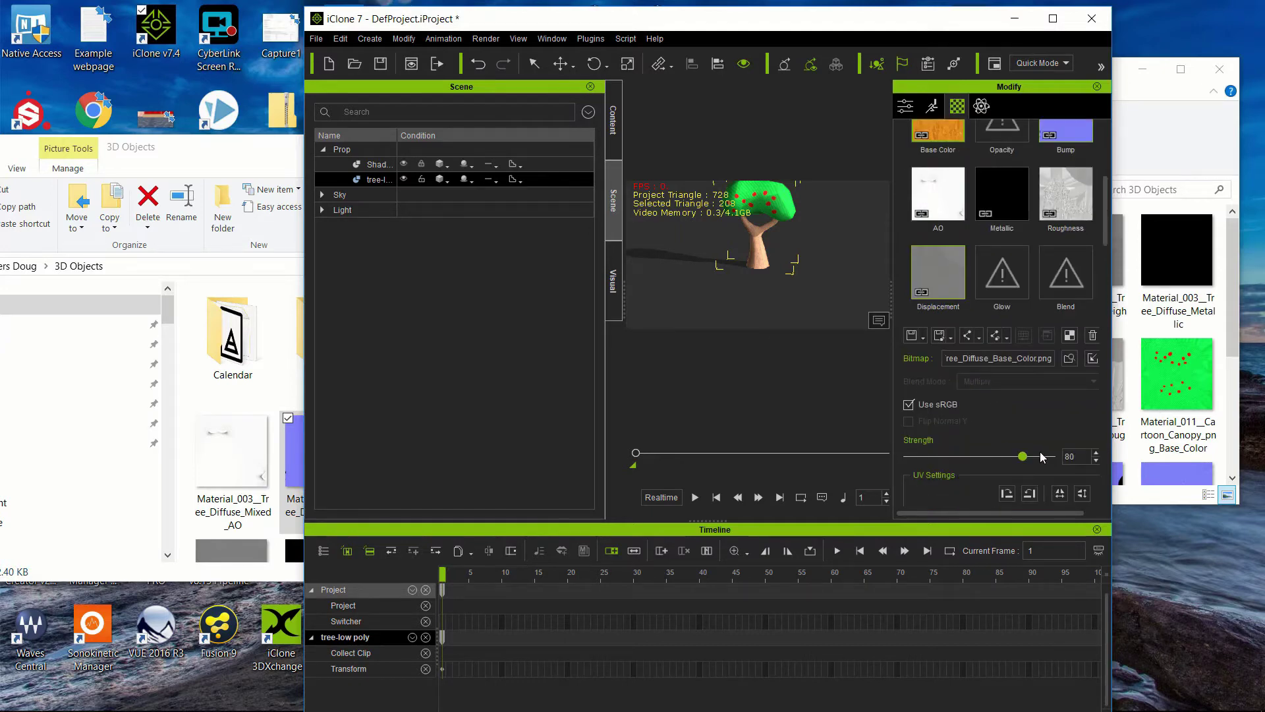
drag(1042, 456, 1074, 461)
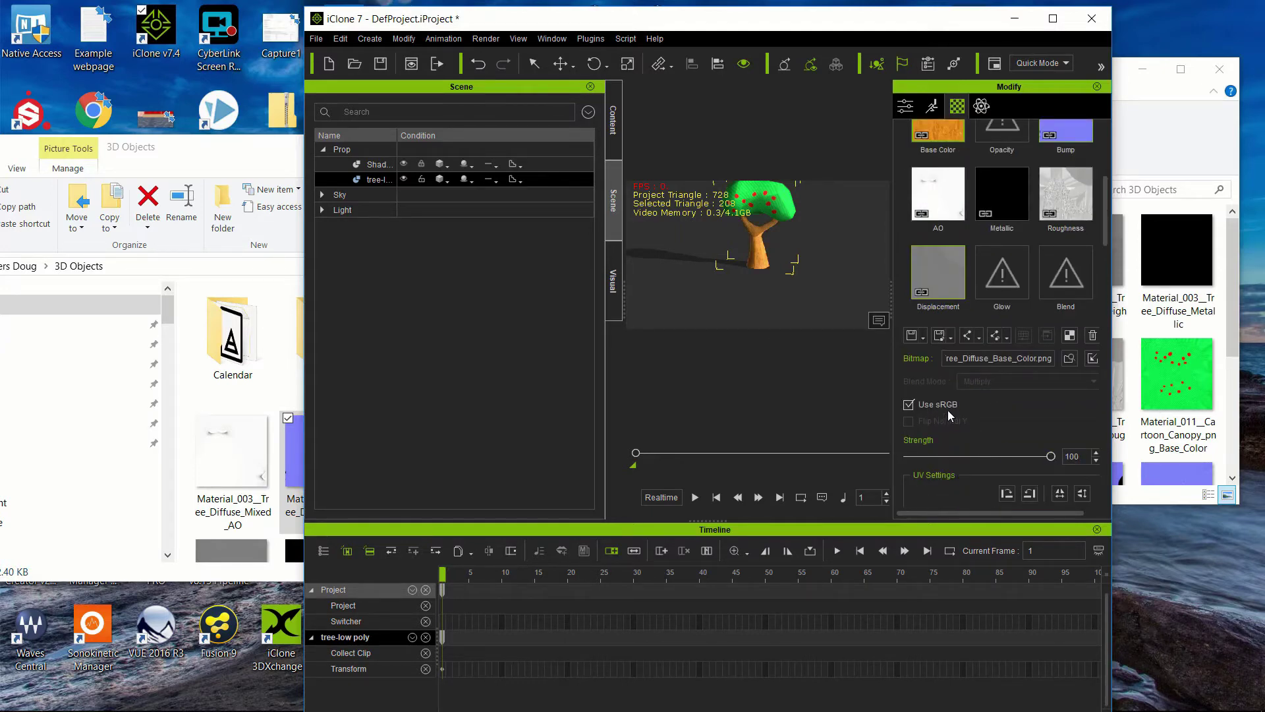
scroll(1021, 316, up, 5)
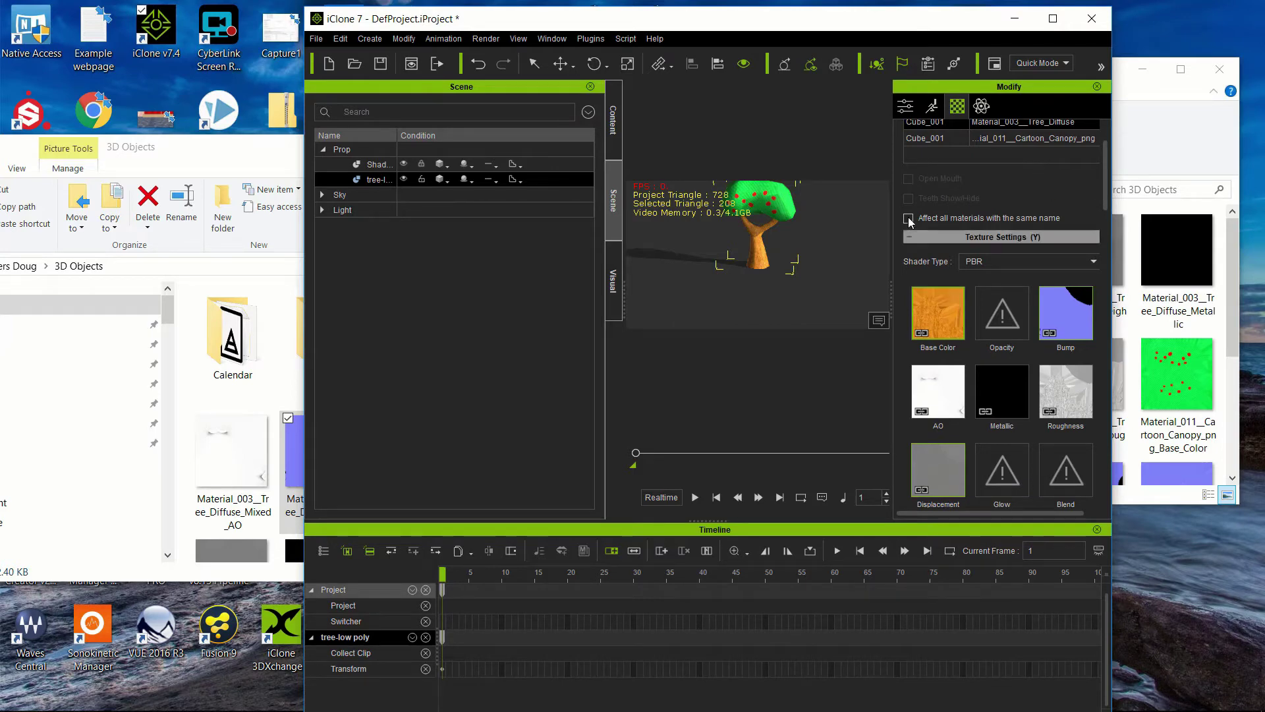
Maximize the iClone window and examine the textured trunk and canopy up close from several sides.
click(1053, 17)
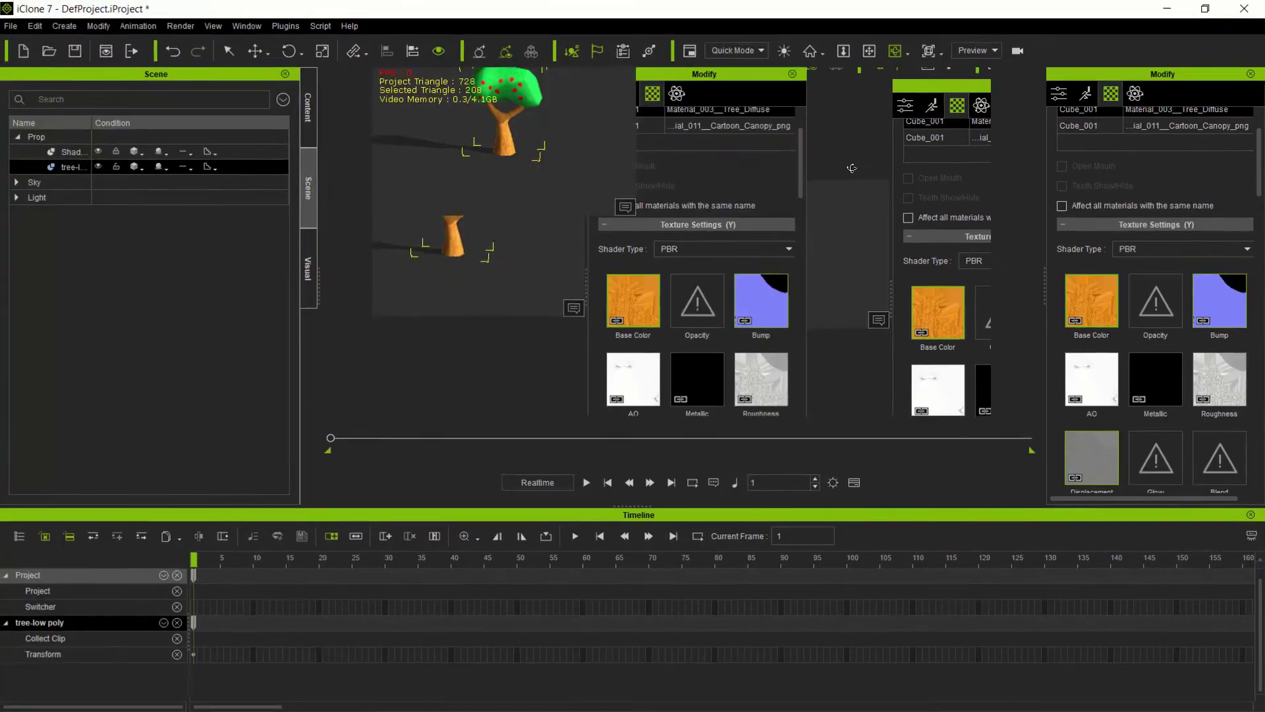
scroll(683, 149, up, 3)
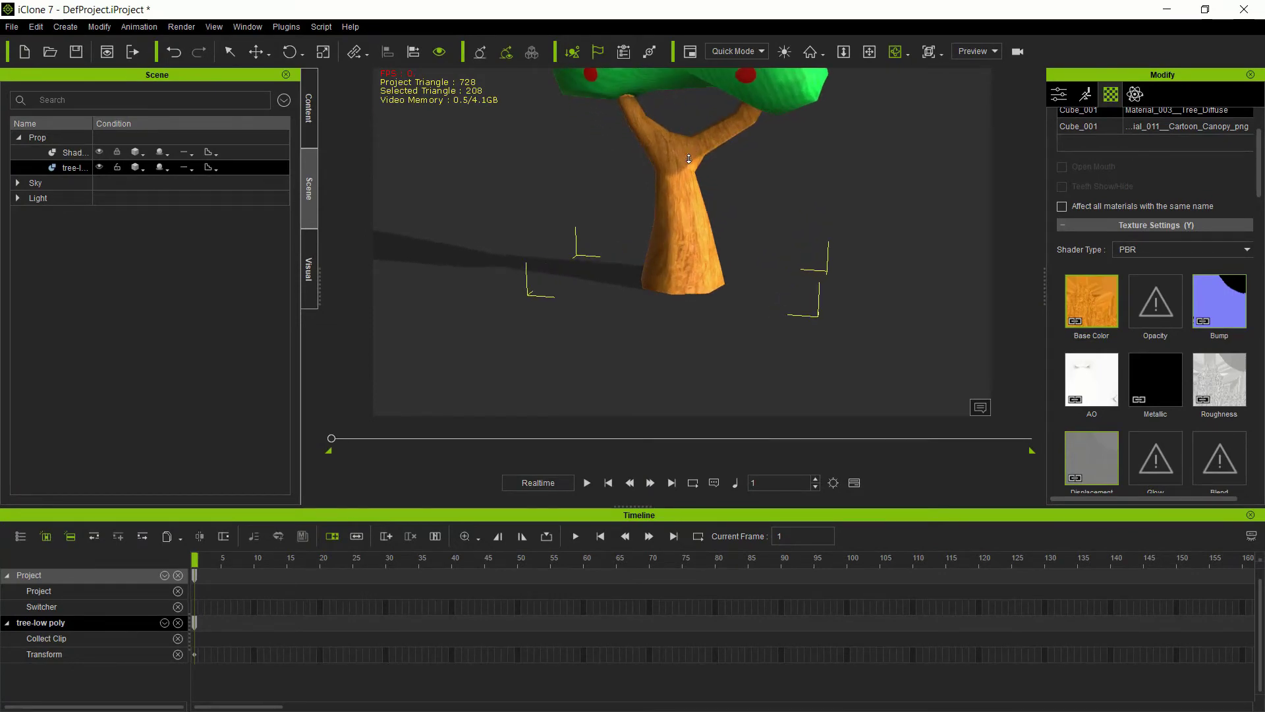
scroll(689, 158, up, 3)
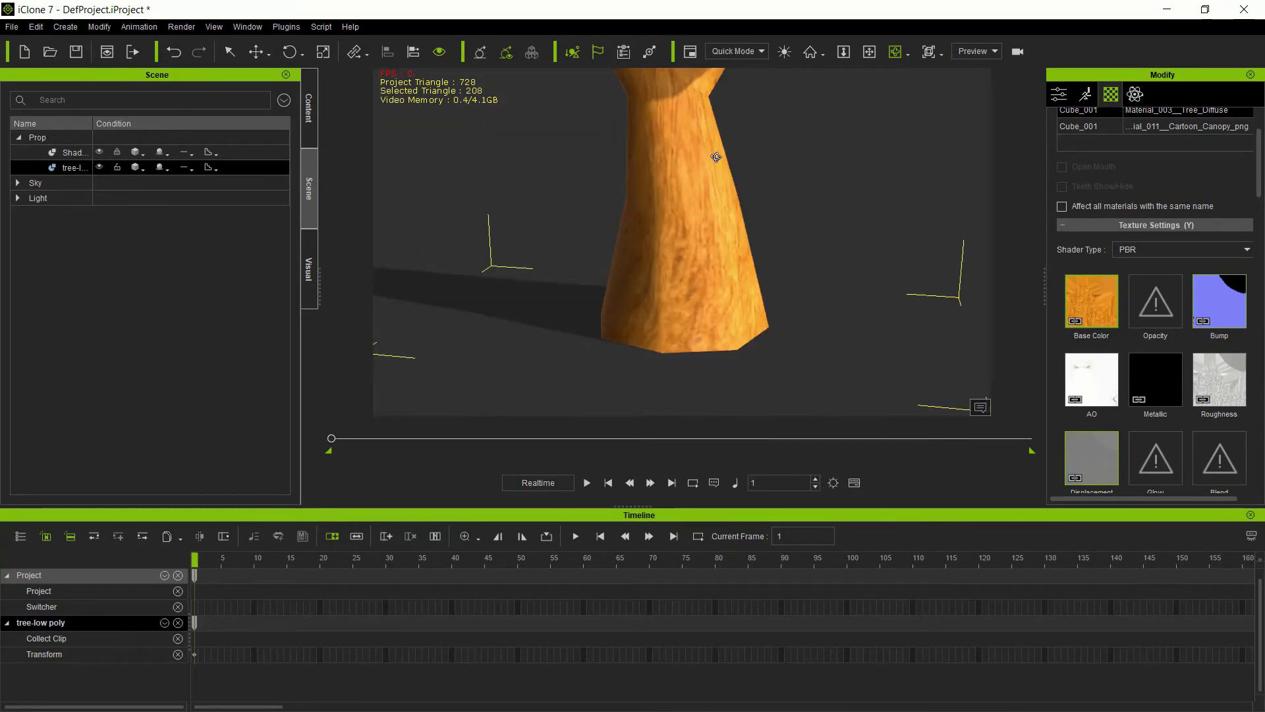
right_drag(720, 214, 745, 280)
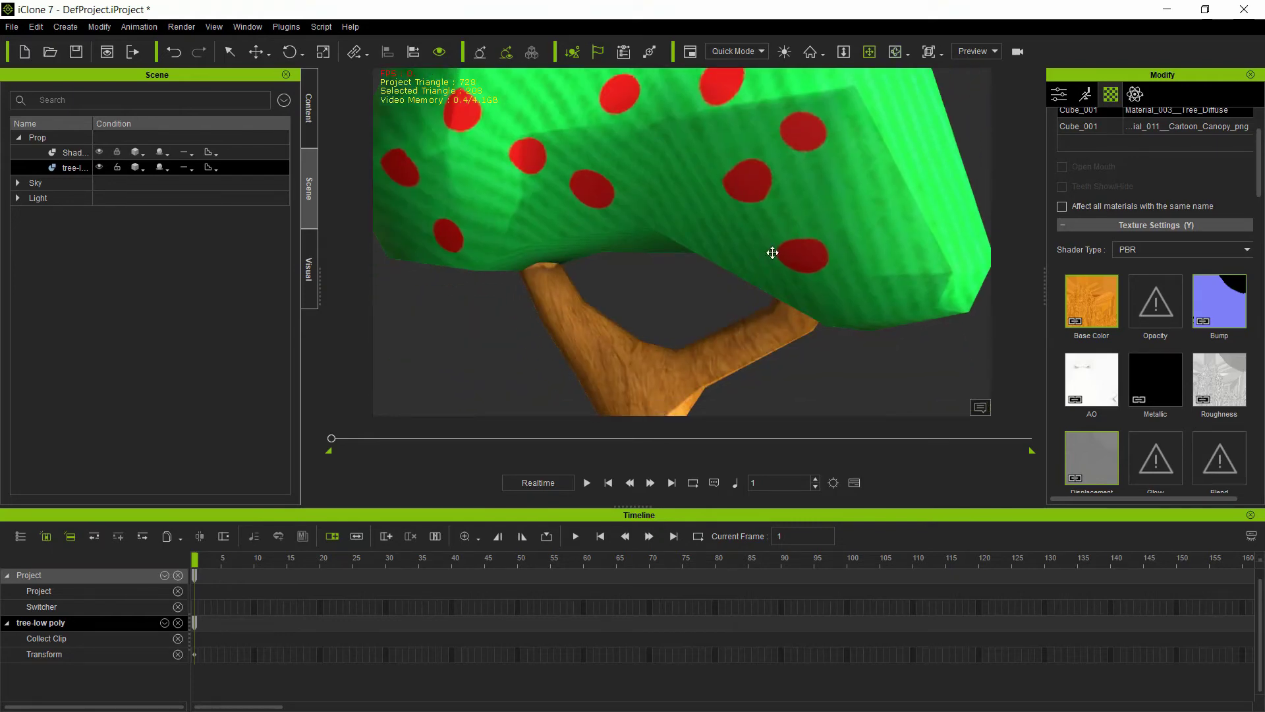
scroll(760, 255, down, 3)
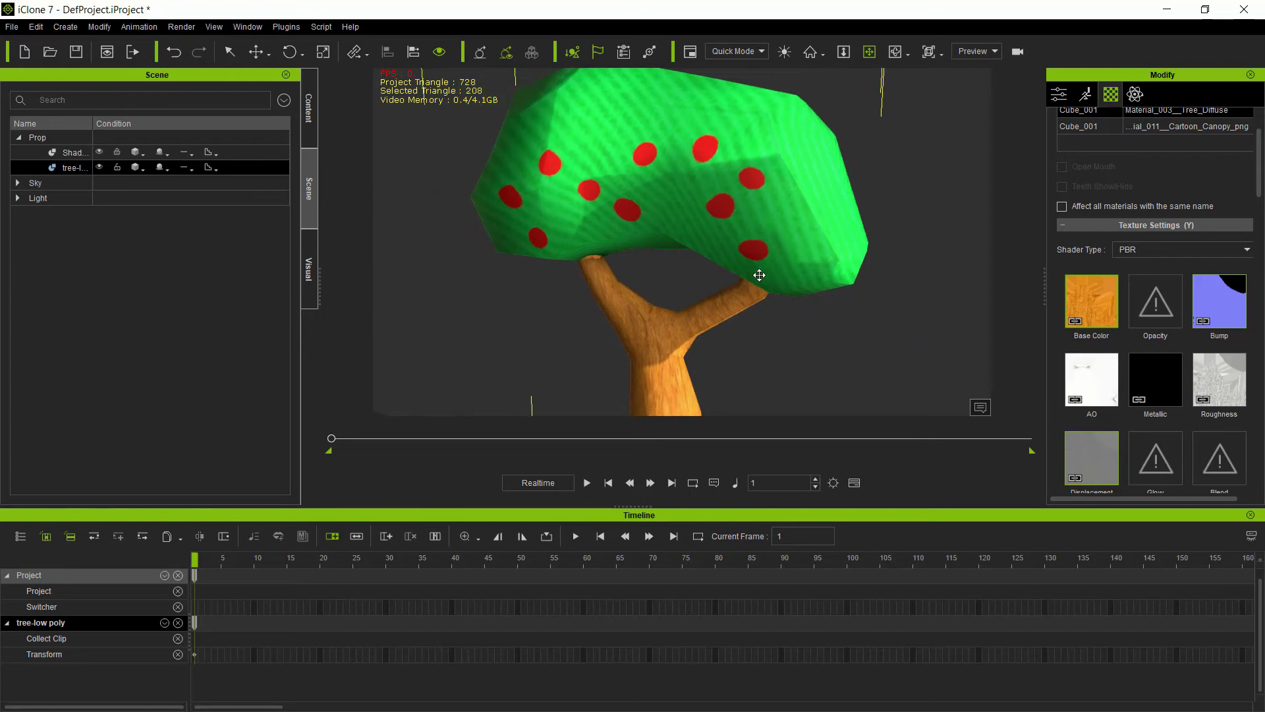
right_drag(738, 302, 404, 359)
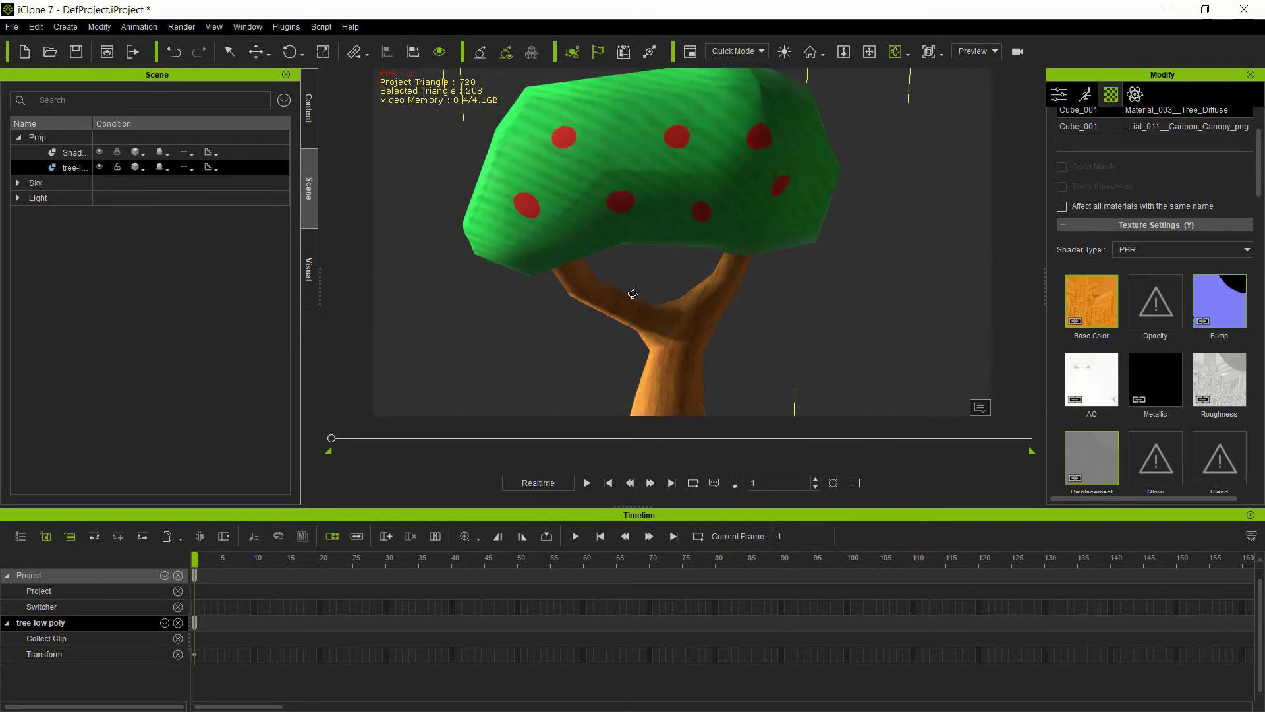
right_drag(632, 294, 572, 290)
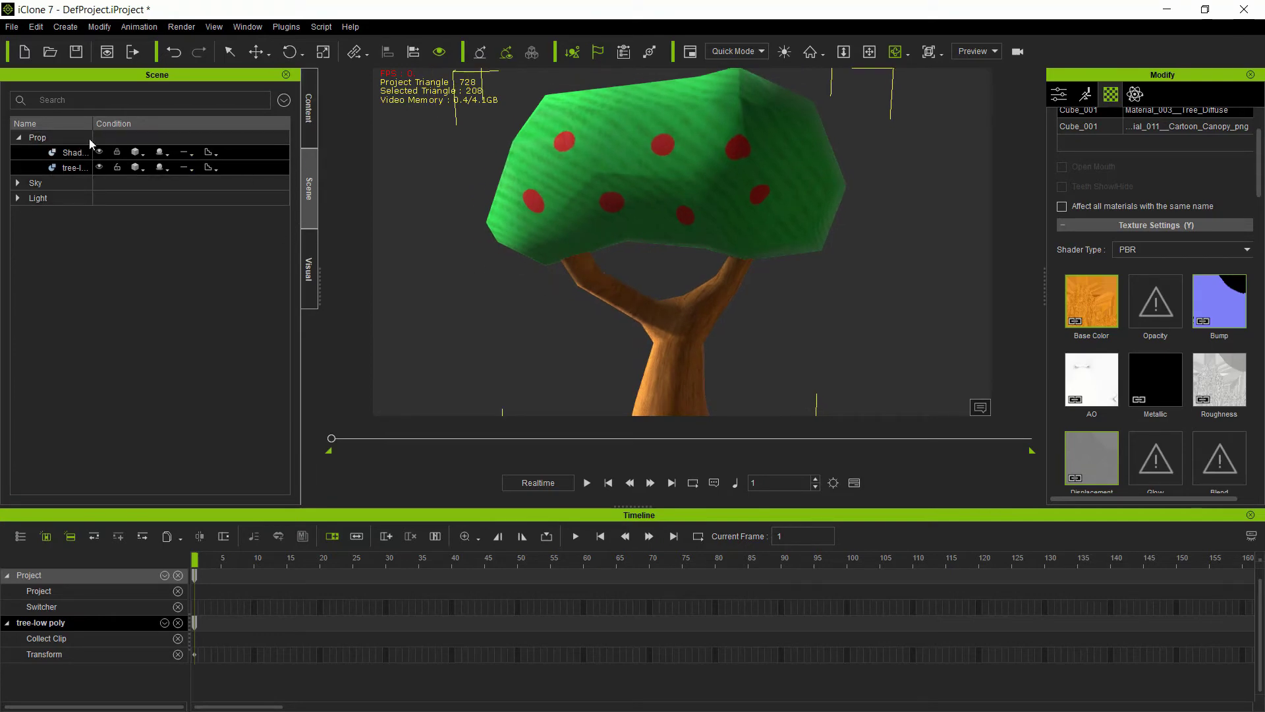
Open the custom Prop folder of the content library and frame the whole tree in the viewport.
click(309, 112)
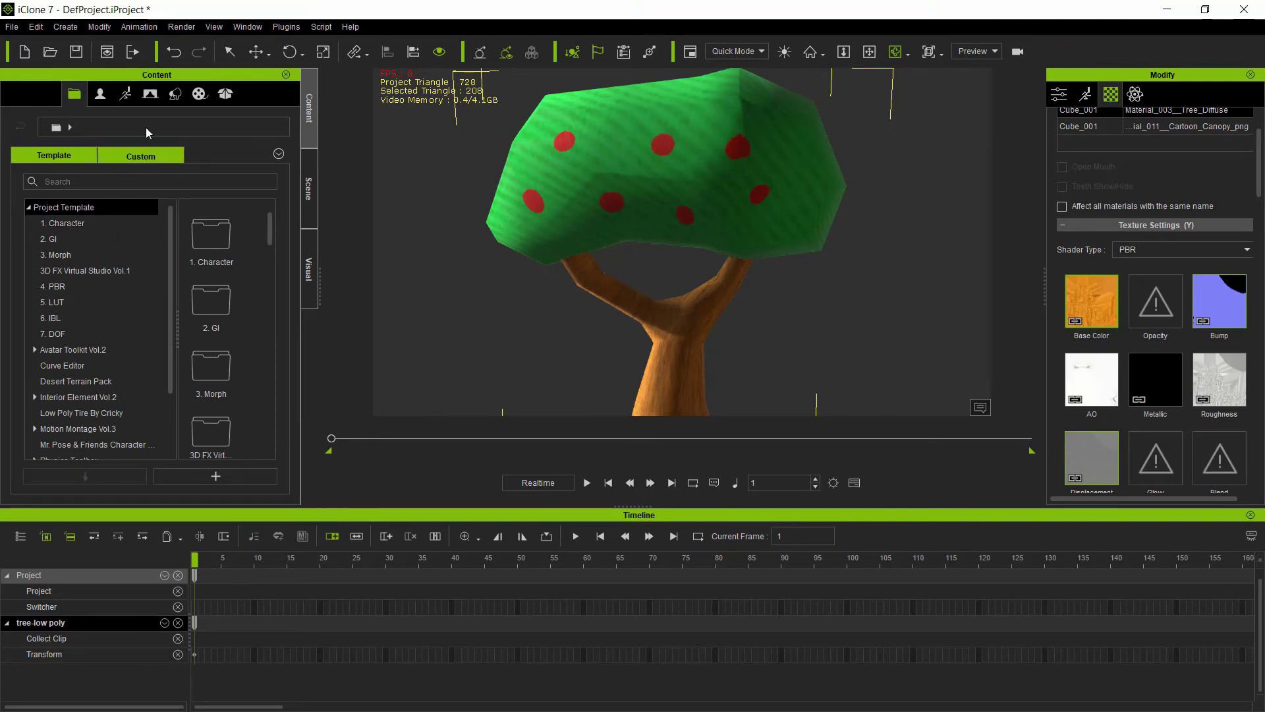
click(173, 94)
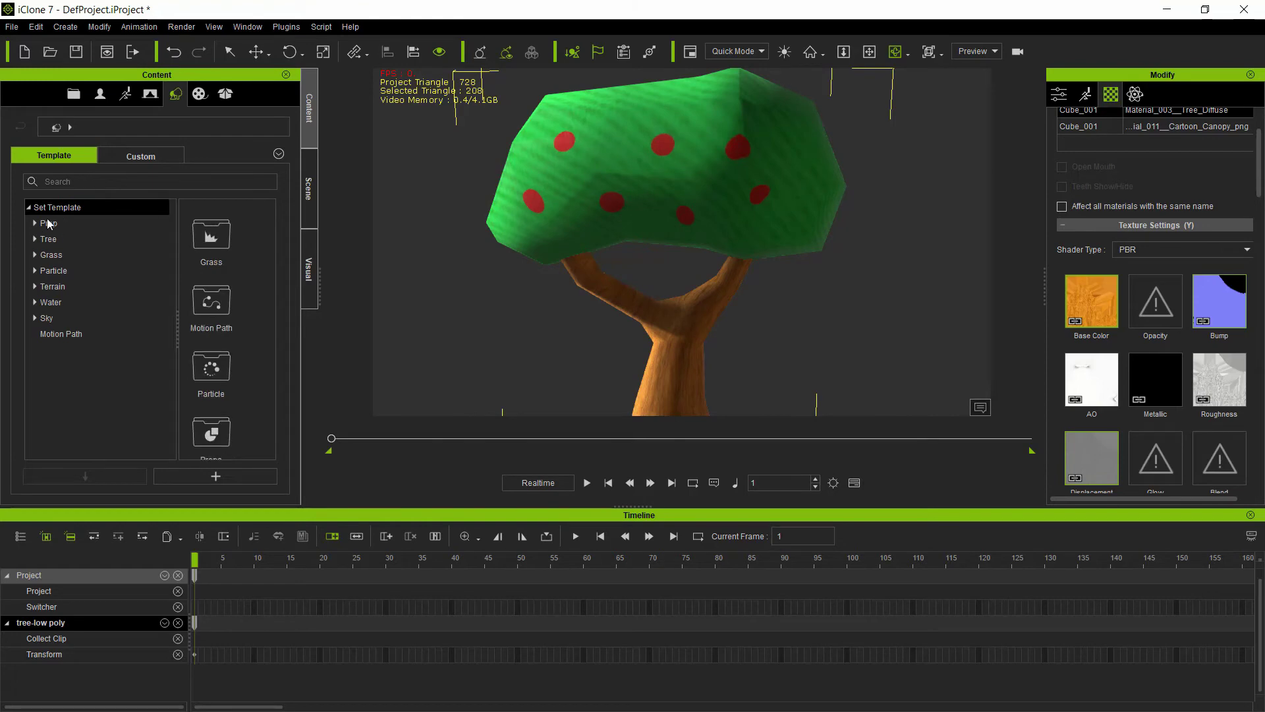
click(59, 224)
click(157, 158)
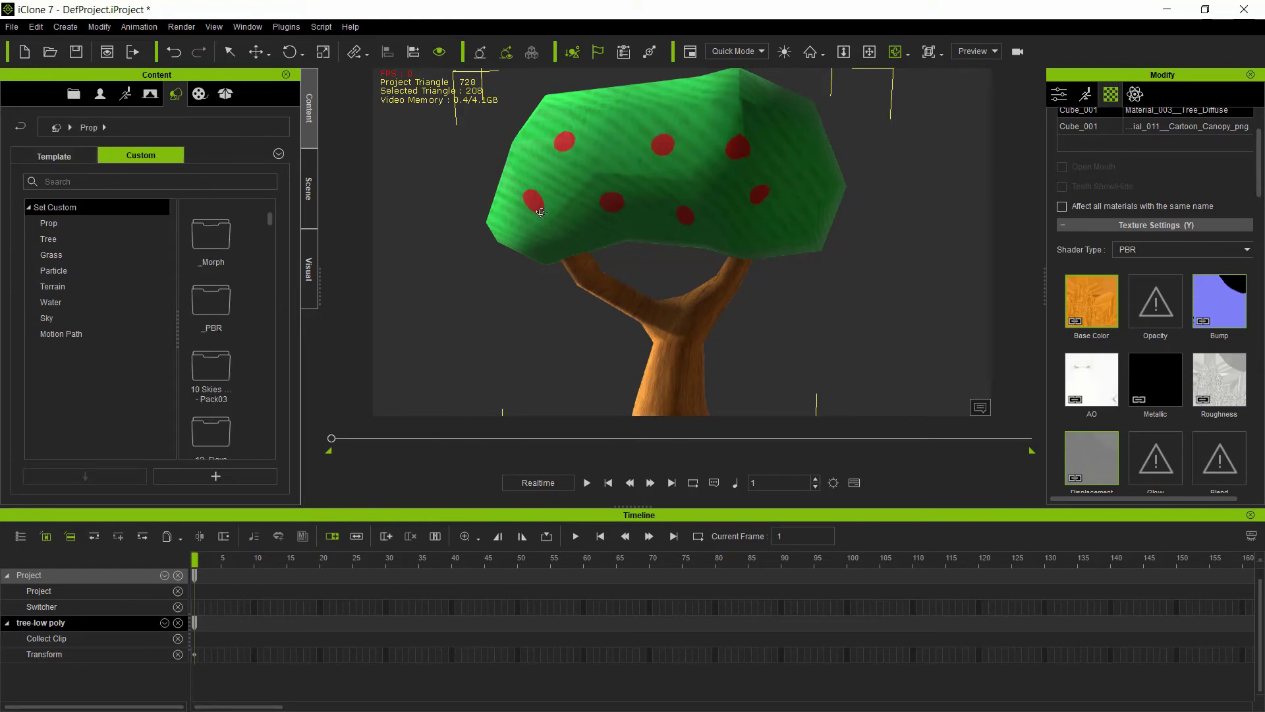
right_drag(630, 214, 707, 284)
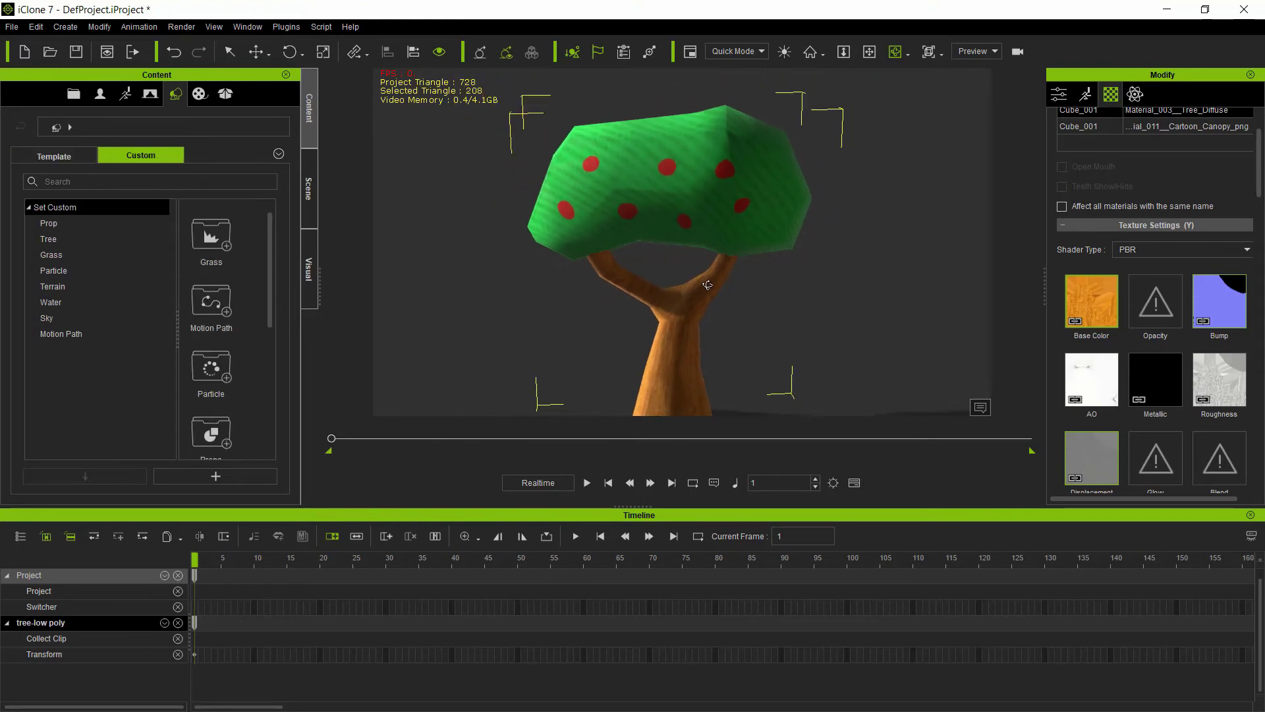
middle_drag(704, 322, 700, 312)
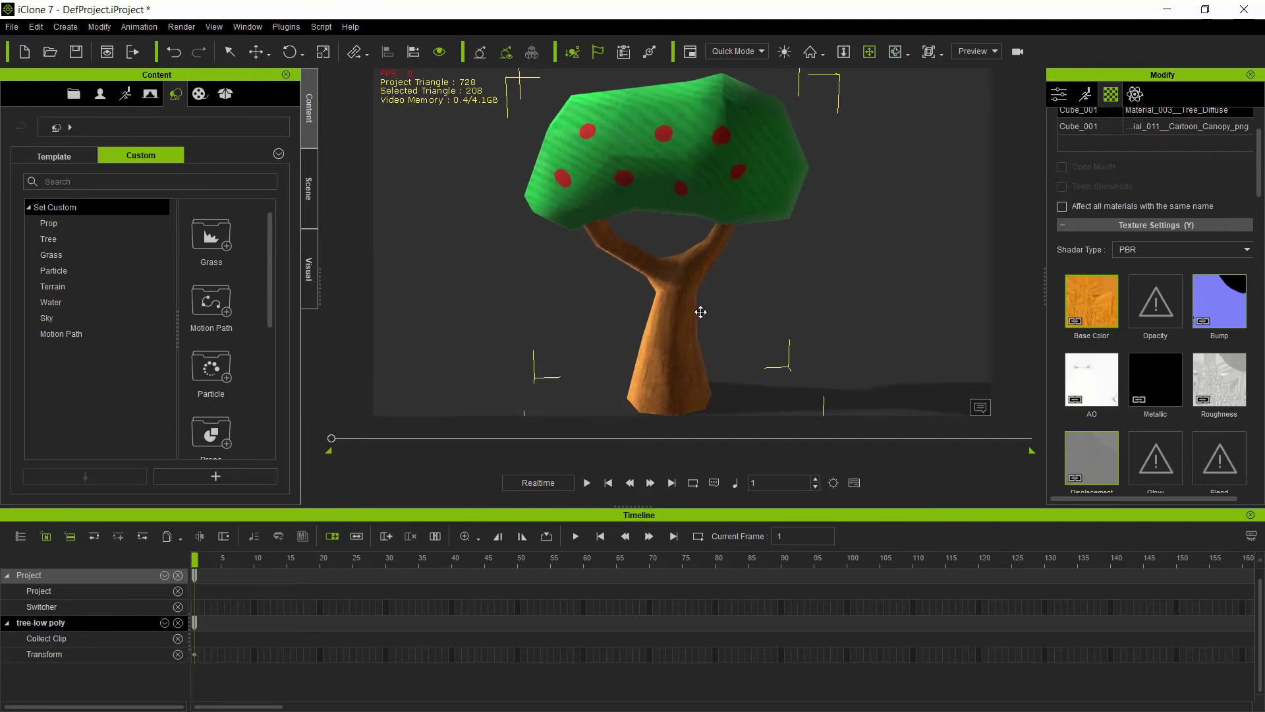
click(54, 226)
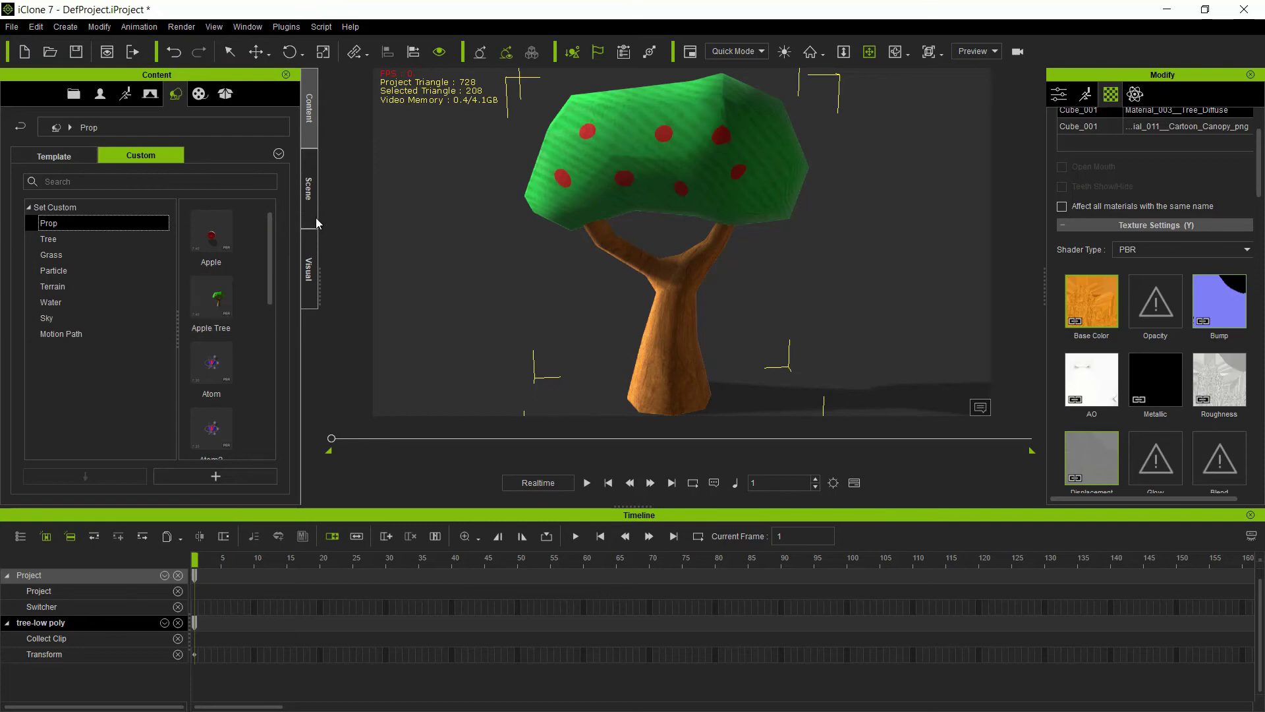
Add the tree to the custom Prop folder under the name "low poly apple tree".
click(216, 475)
text(low )
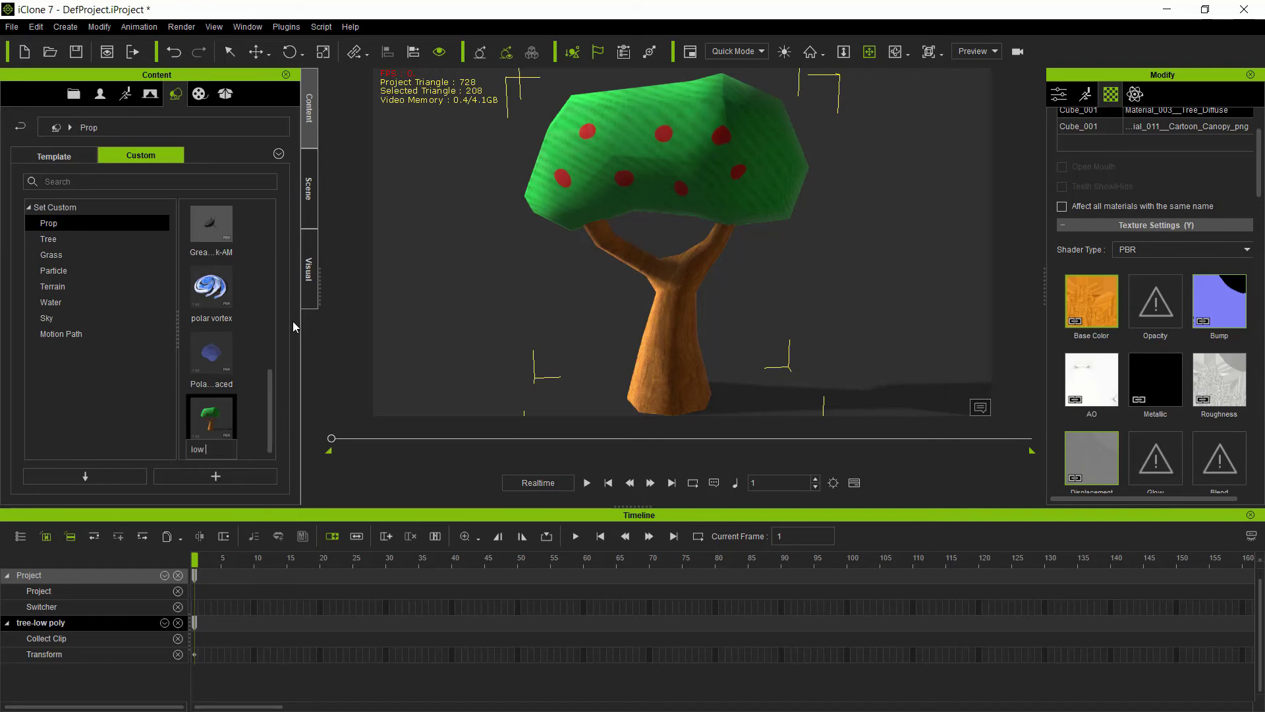
text(poly apple tree)
key(Return)
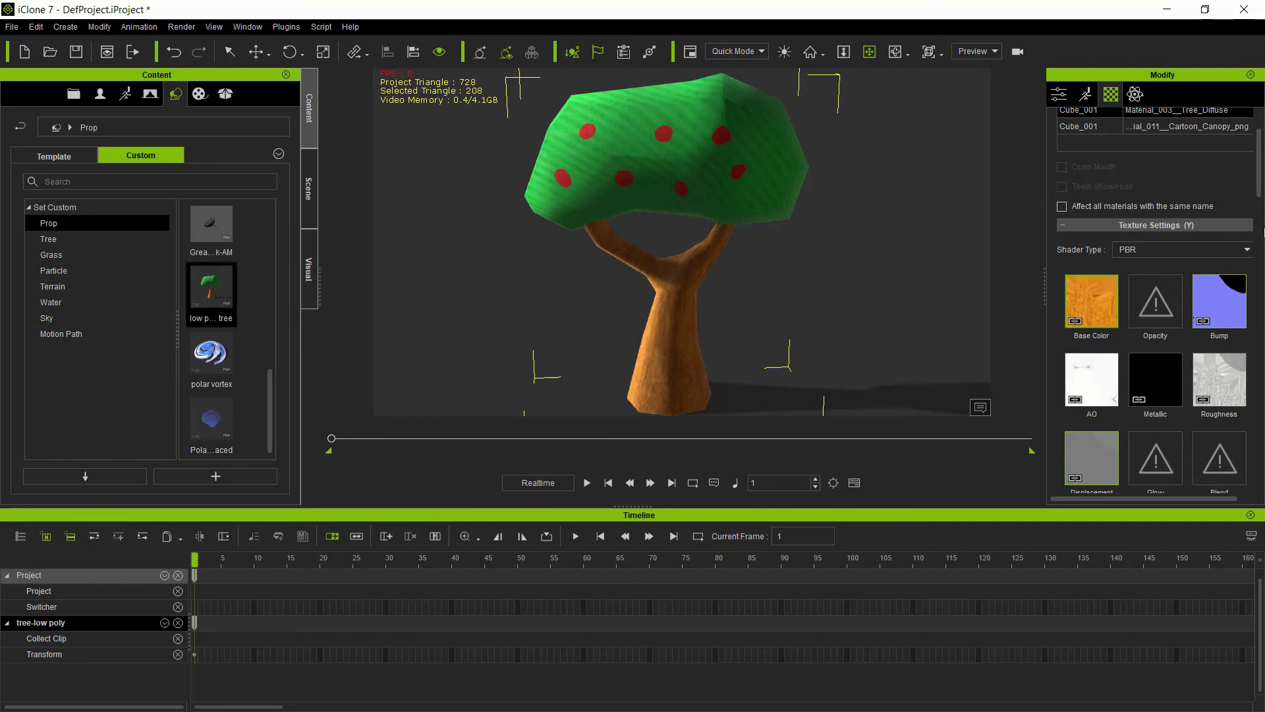
scroll(1209, 250, down, 3)
scroll(1197, 251, down, 3)
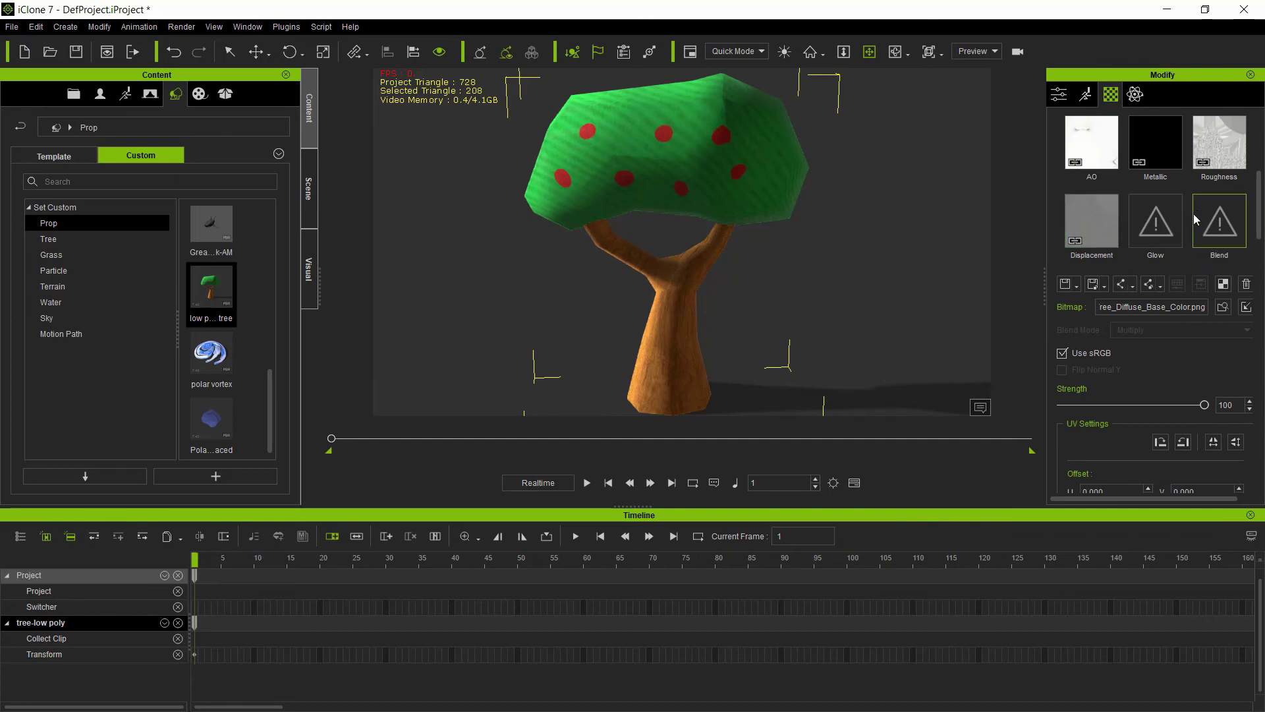
scroll(1186, 218, up, 5)
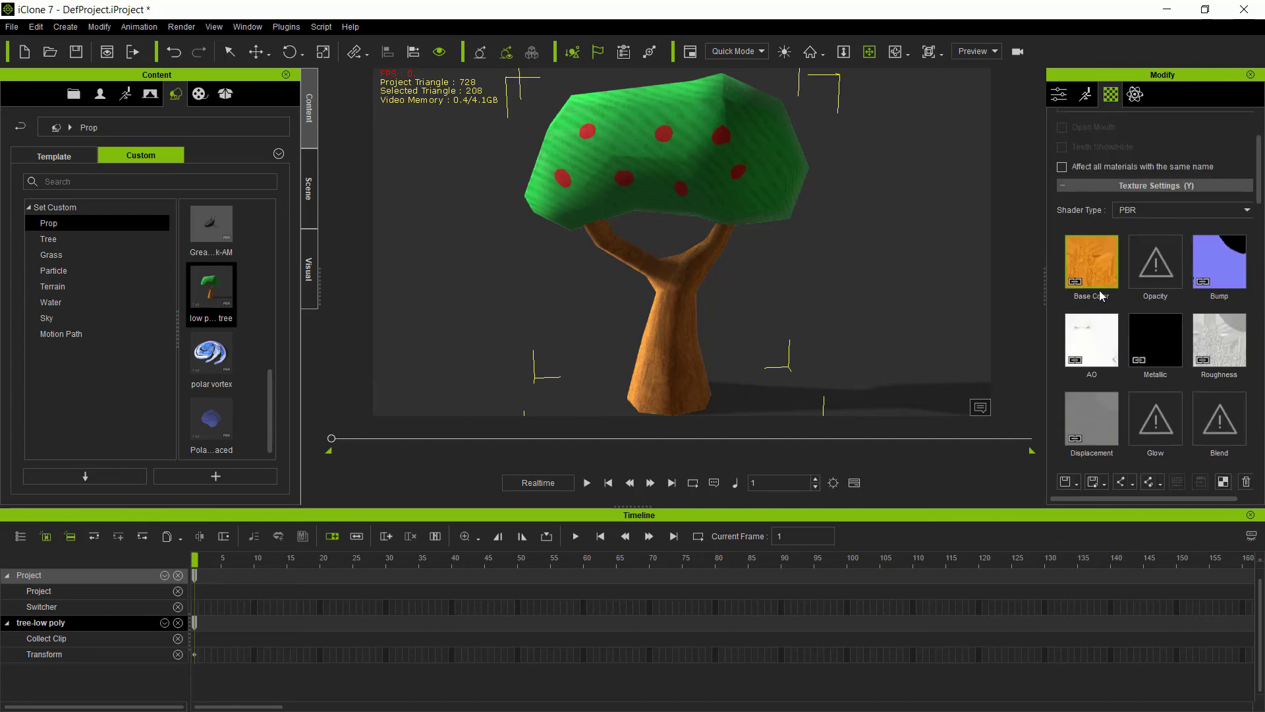
scroll(1123, 296, down, 5)
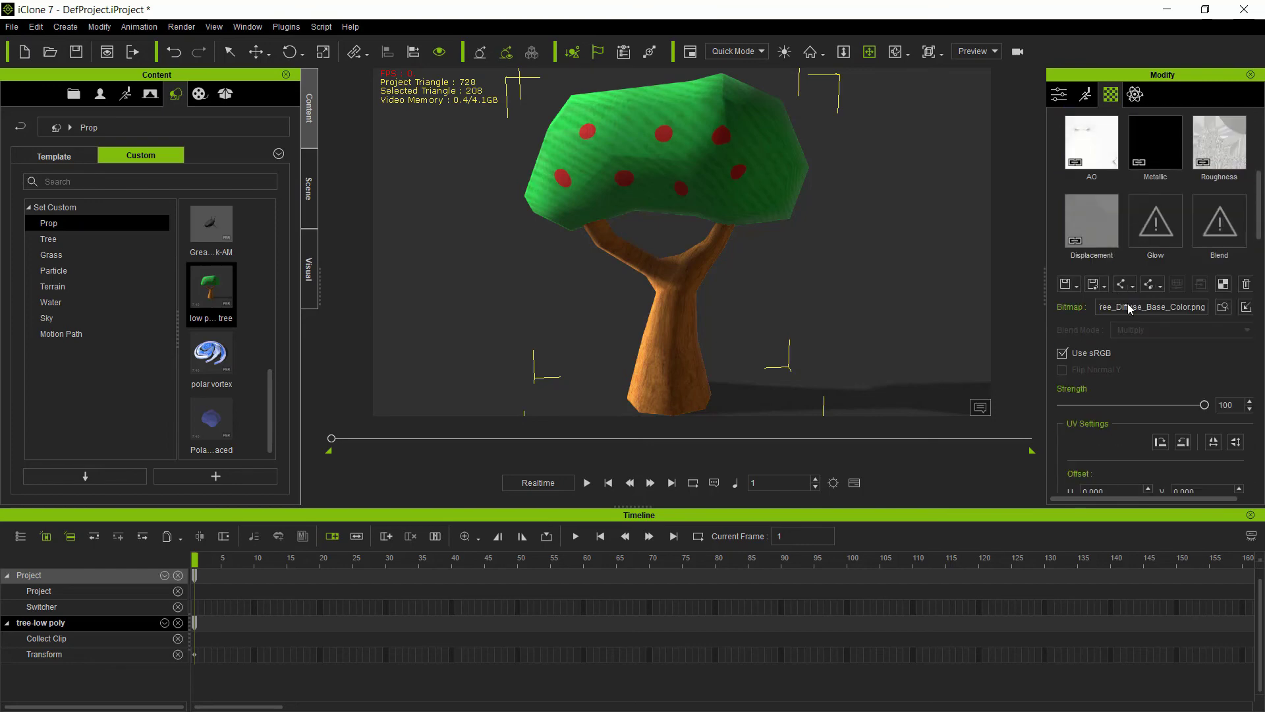